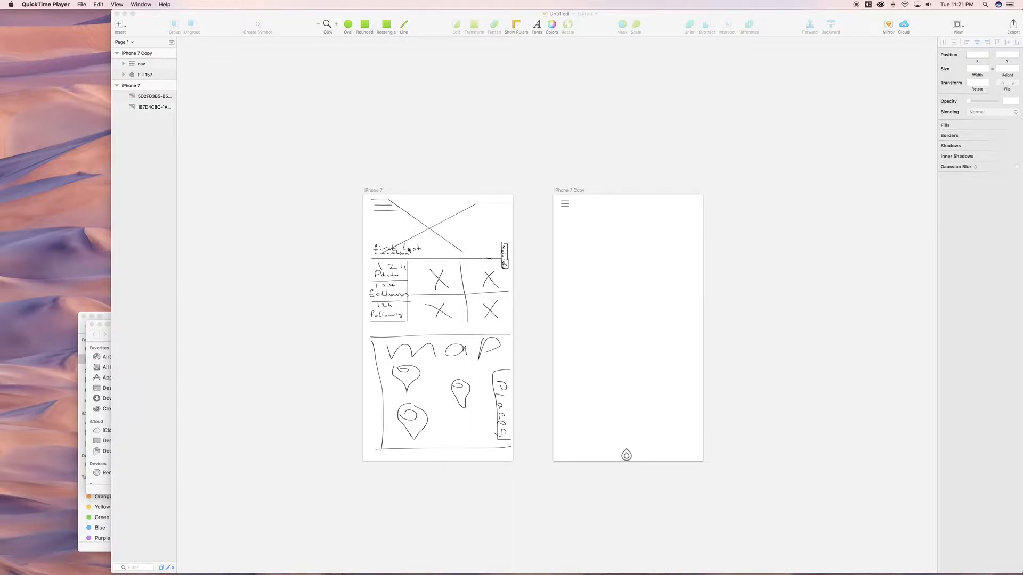
Step: Draw a rectangle across the top of the iPhone 7 Copy artboard
left_click(408, 248)
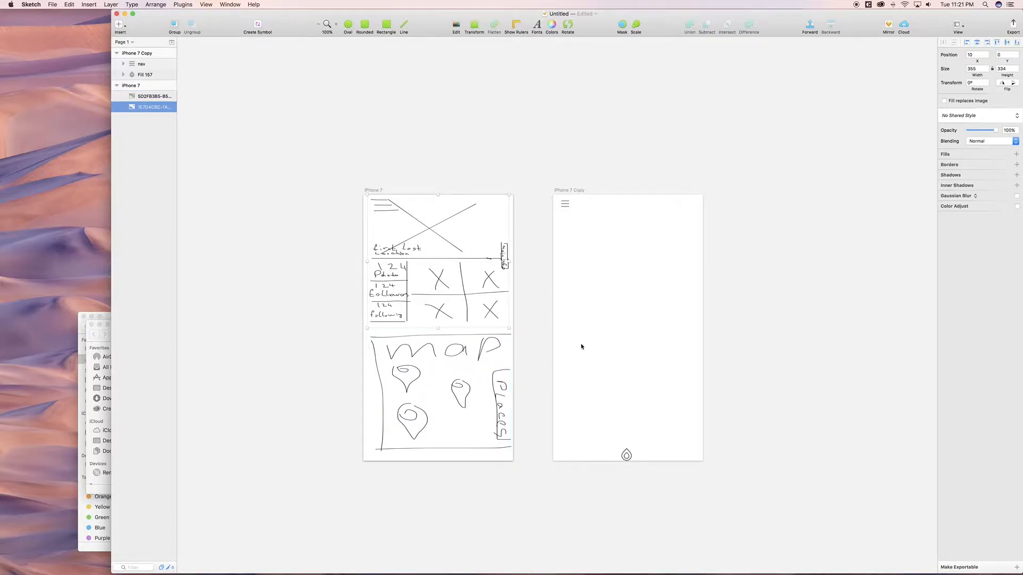
left_click(601, 298)
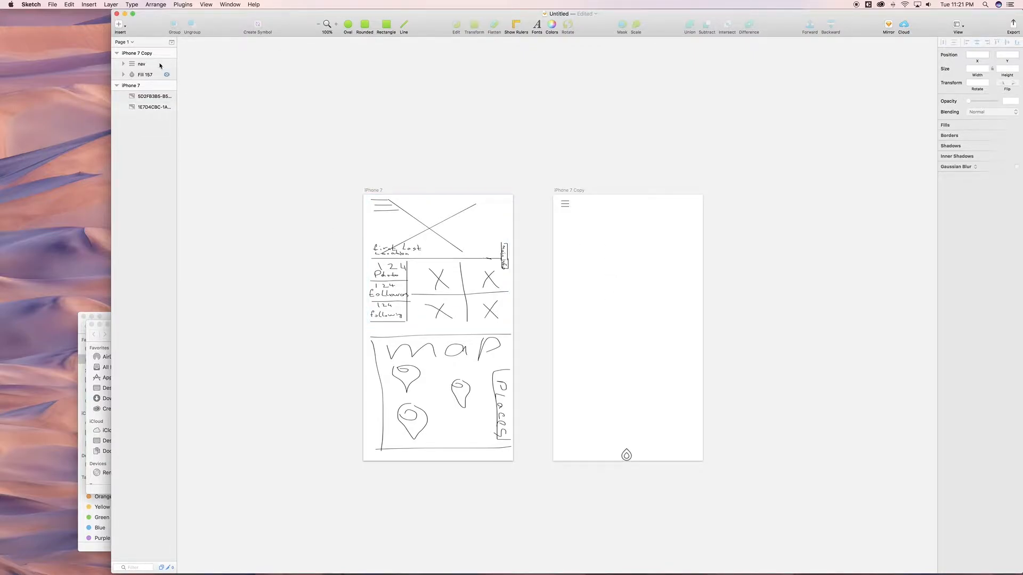
left_click(119, 24)
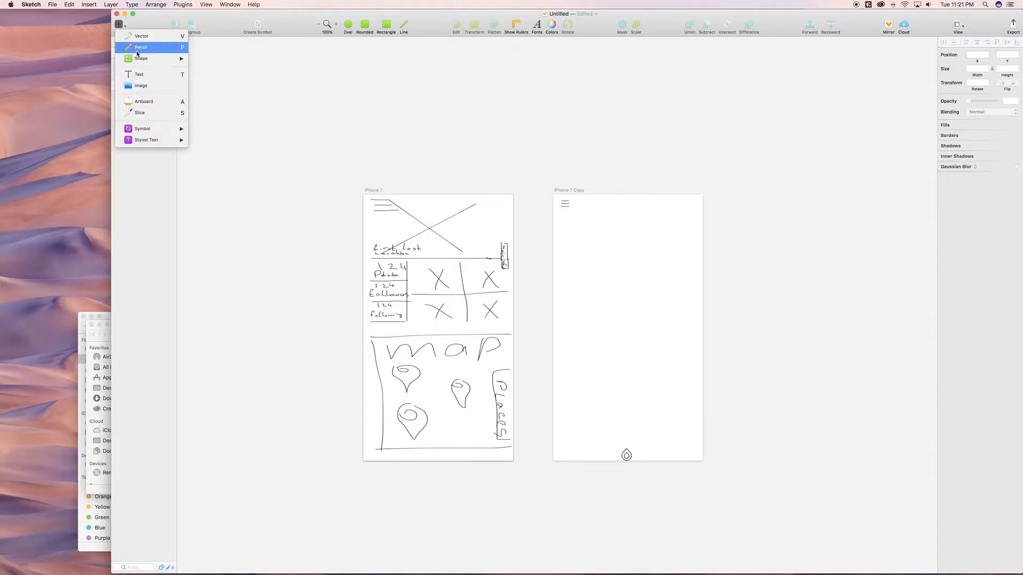
left_click(210, 80)
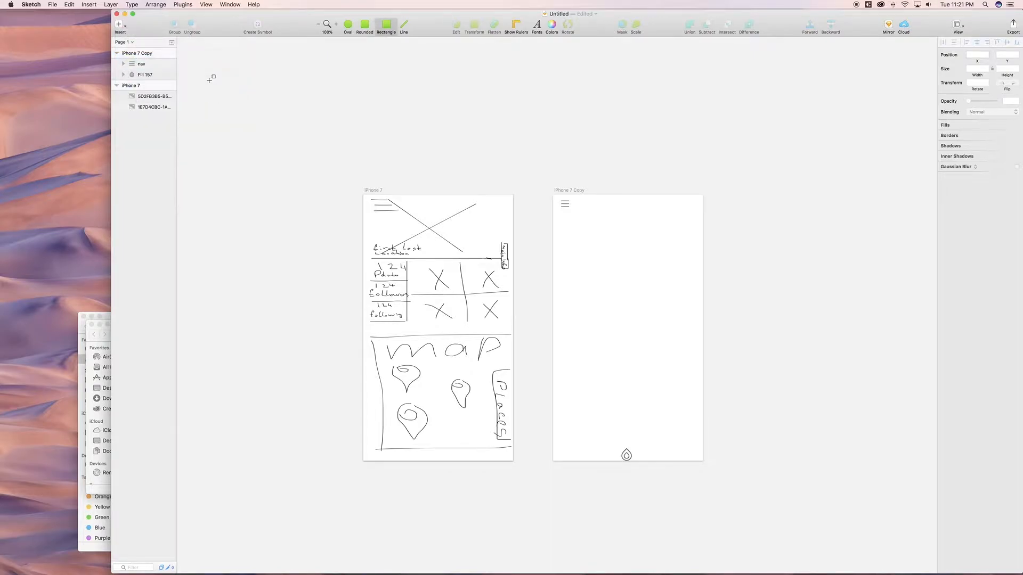
left_click_drag(554, 195, 704, 302)
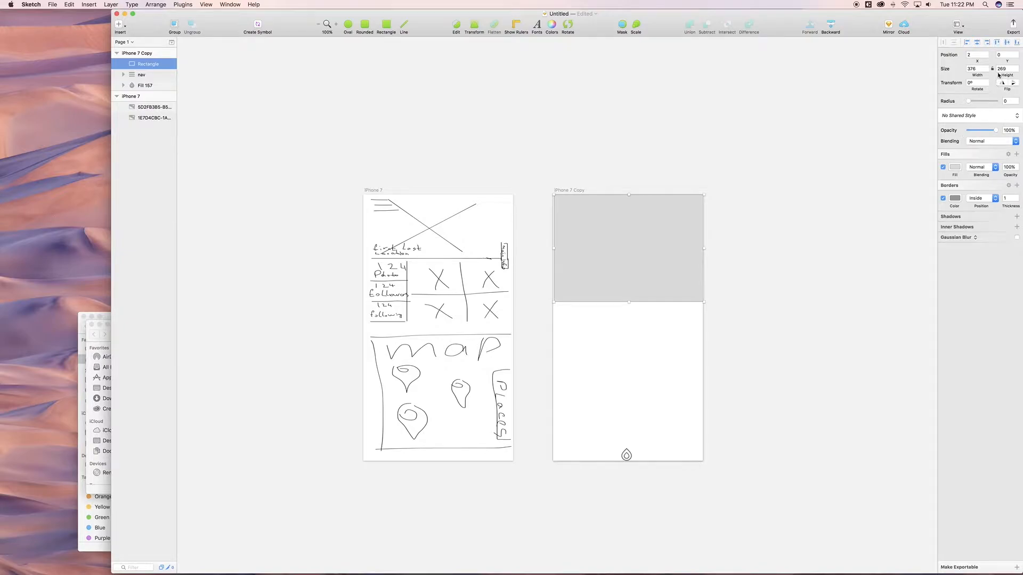
Step: Make the rectangle 250 tall with no border, centred horizontally on the artboard
left_click_drag(1005, 75, 979, 78)
double_click(1006, 68)
type("250")
key("Return")
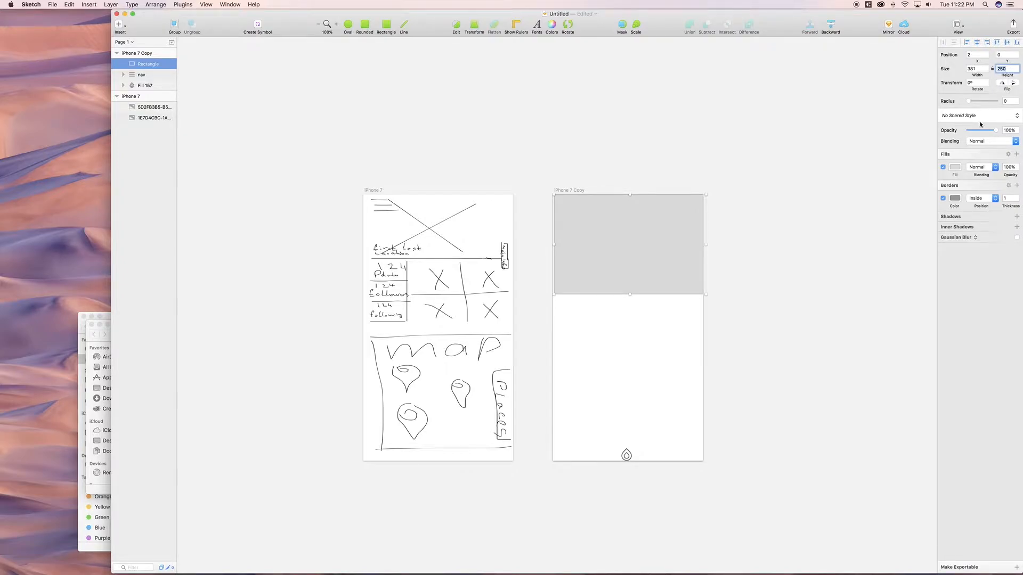
left_click(943, 199)
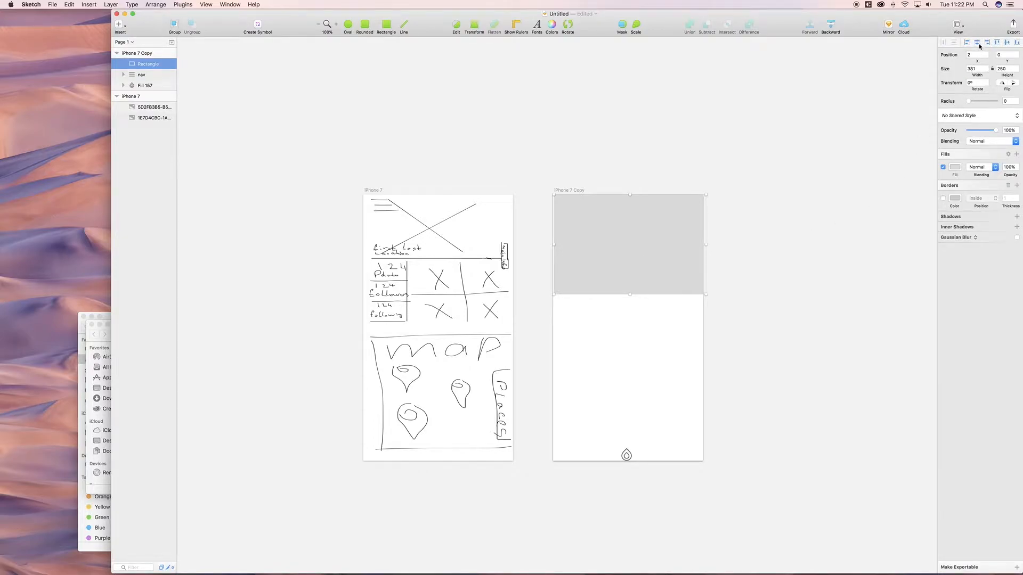
left_click(978, 43)
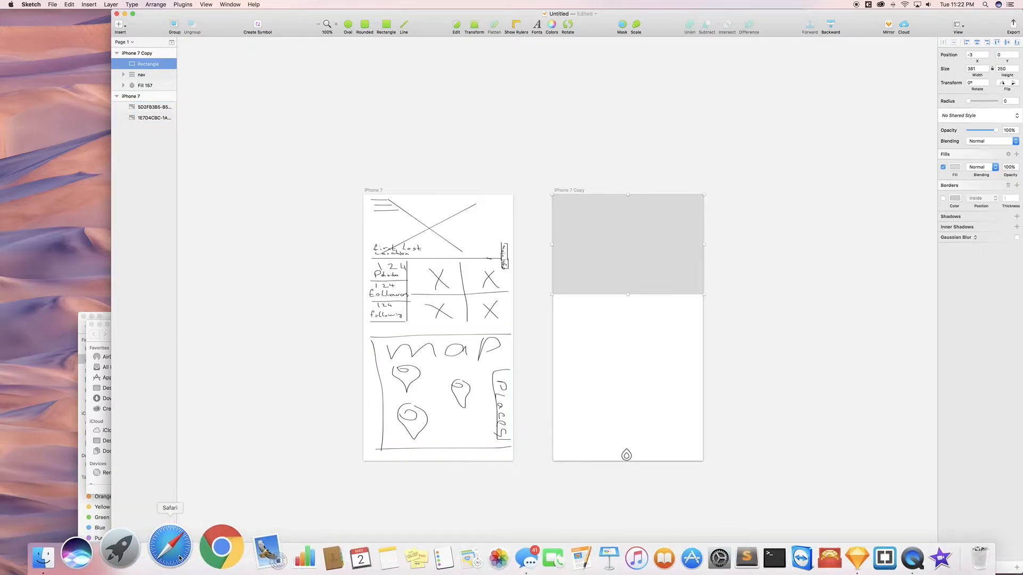
Step: Load unsplash.com in the web browser
left_click(171, 549)
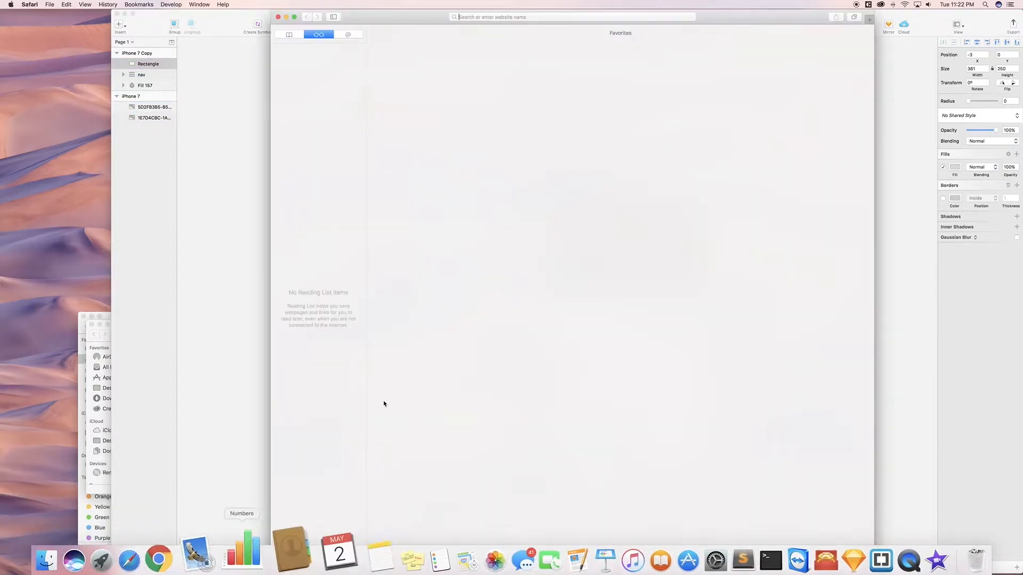
type("unsplash.com")
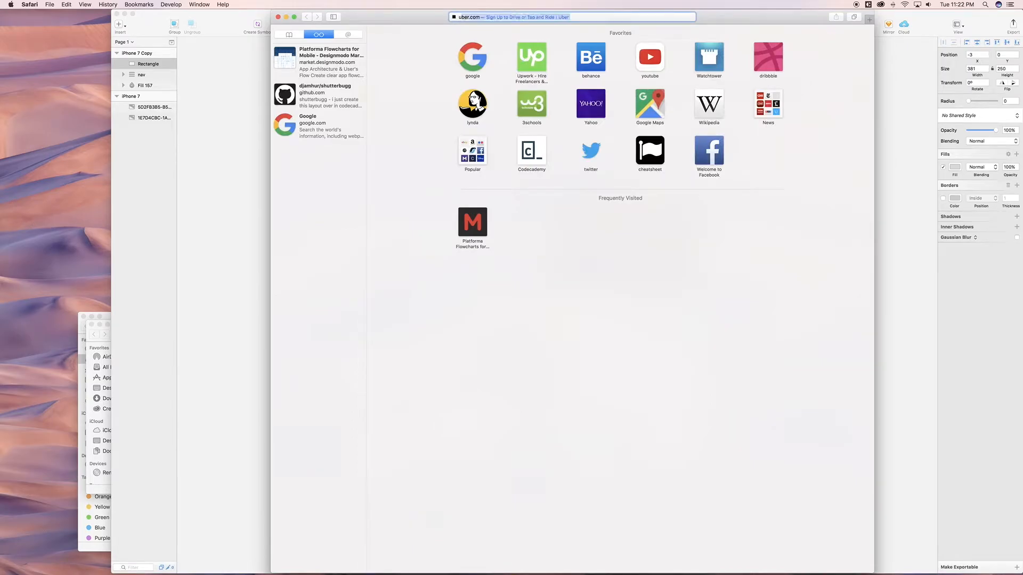
key("Return")
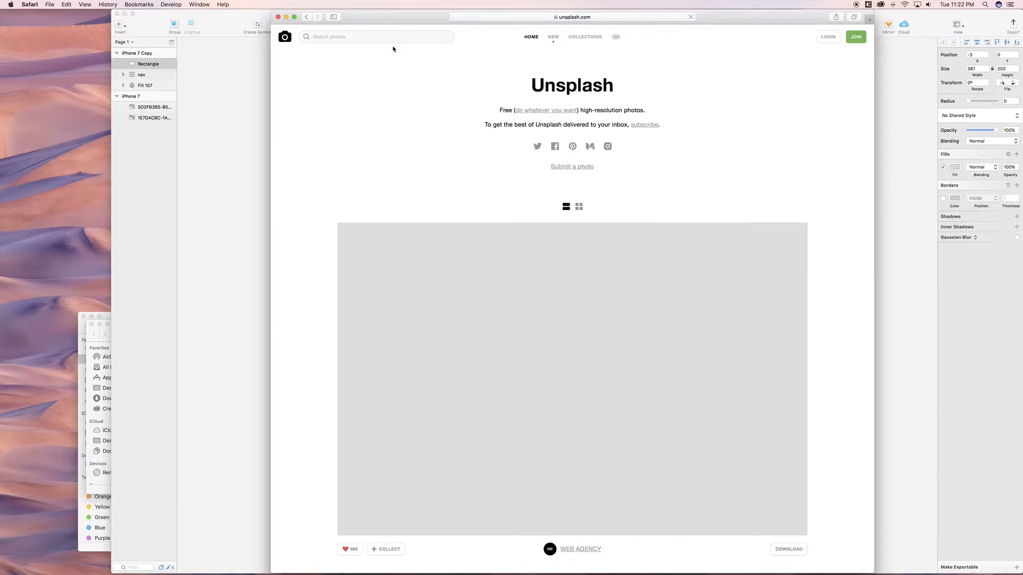
Step: Search Unsplash for 'food' and open the dessert photo at full size
left_click(377, 37)
type("food")
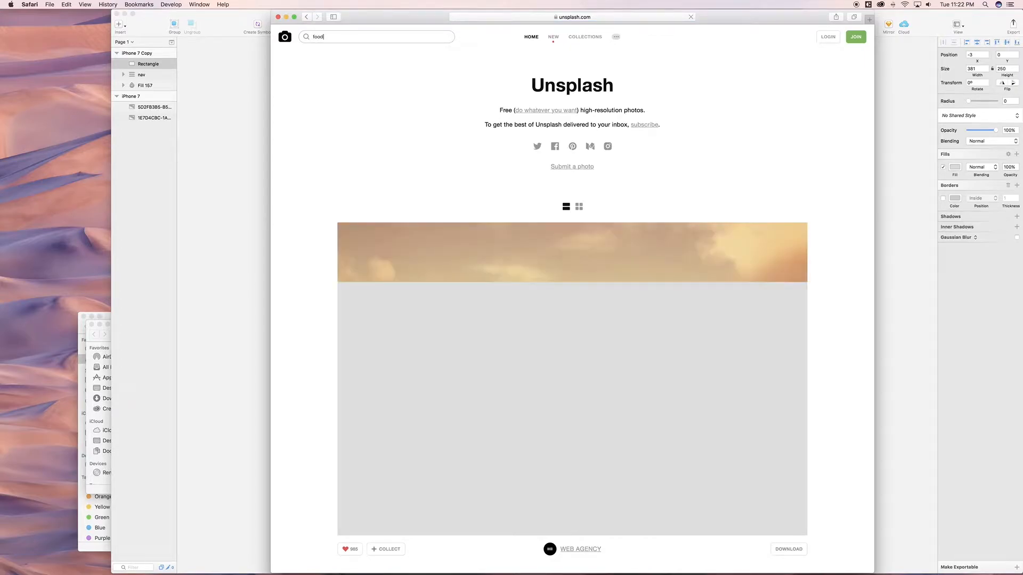
key("Return")
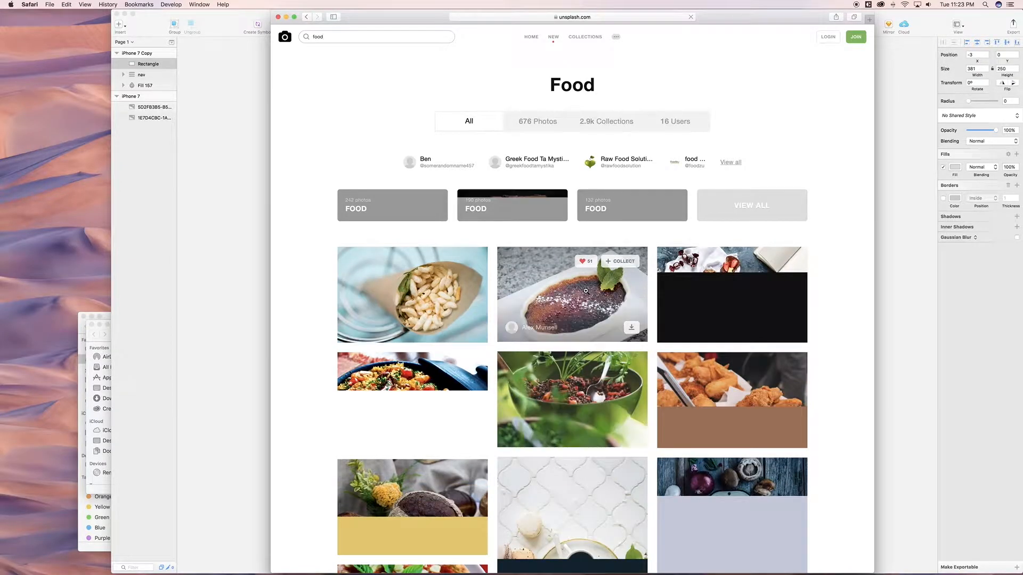
scroll(585, 291, "down", 8)
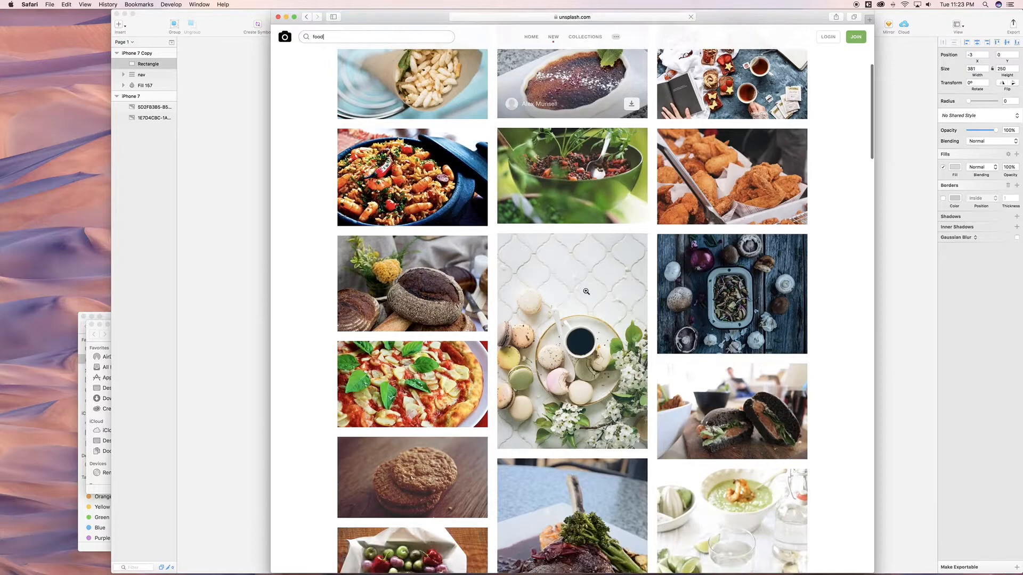
scroll(586, 291, "down", 10)
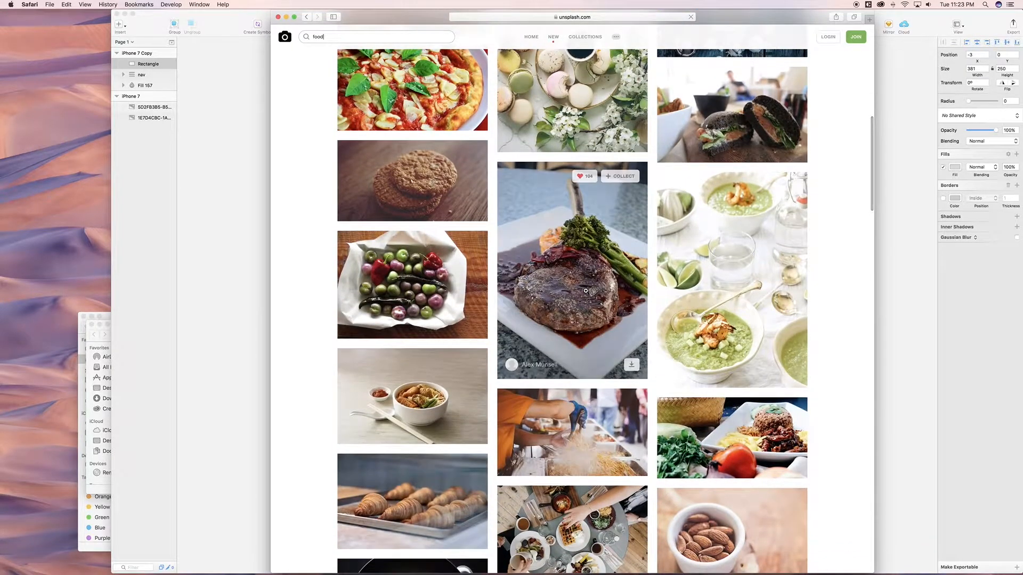
scroll(585, 291, "down", 7)
scroll(586, 291, "down", 3)
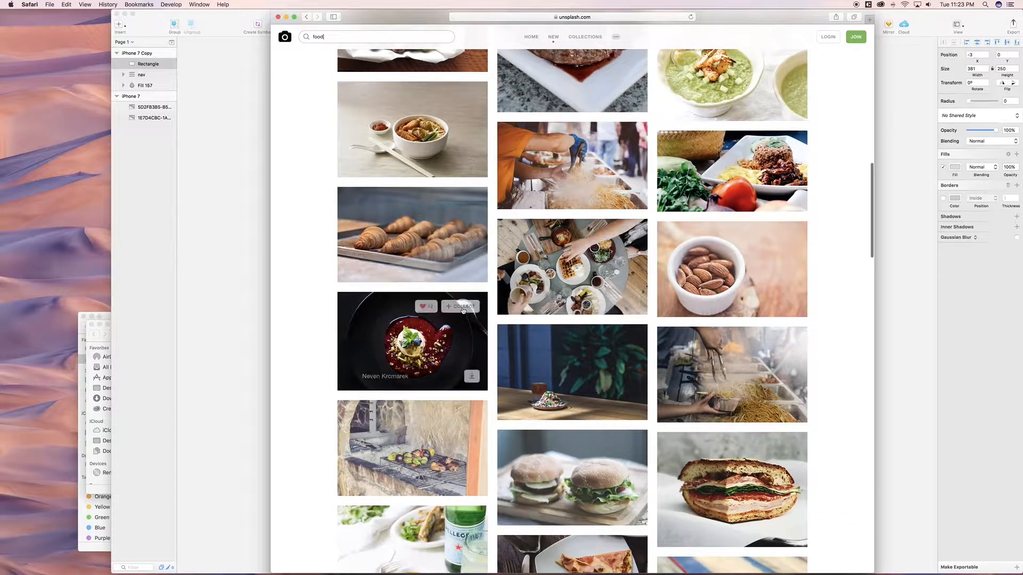
left_click(435, 335)
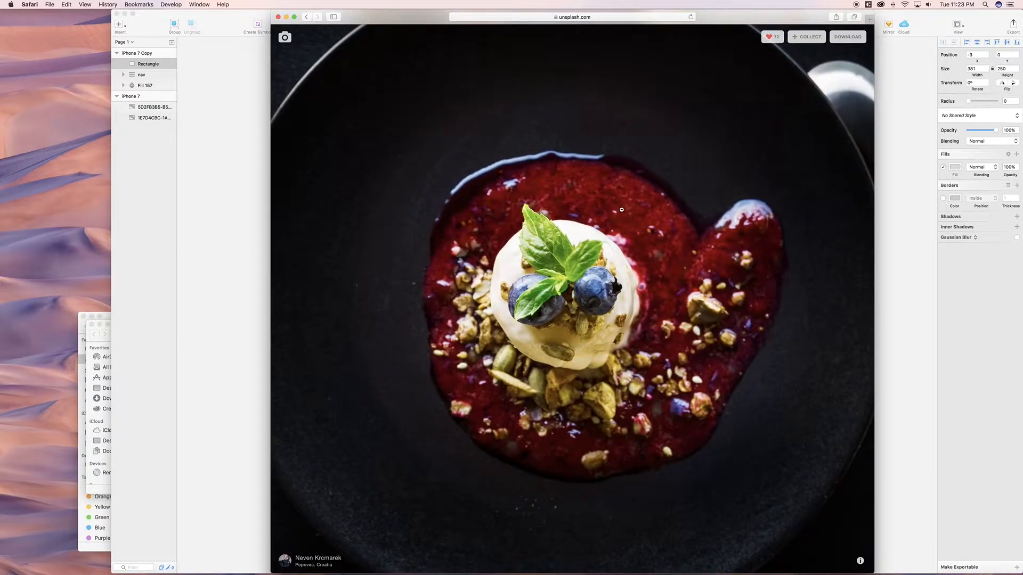
Step: Download the dessert photo as neven-krcmarek-175838.jpg, view it in Preview, then close it
left_click(850, 37)
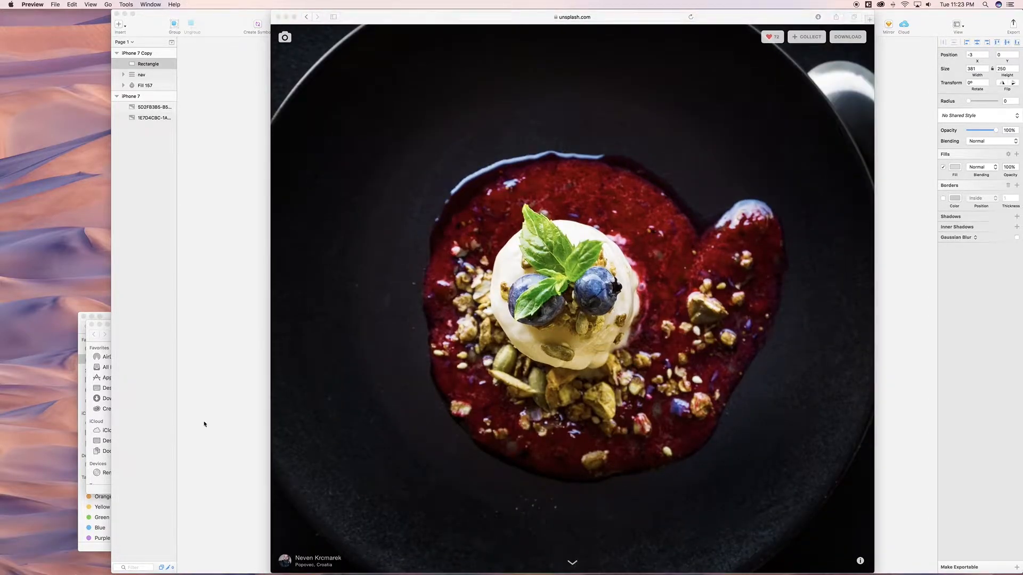
mouse_move(76, 574)
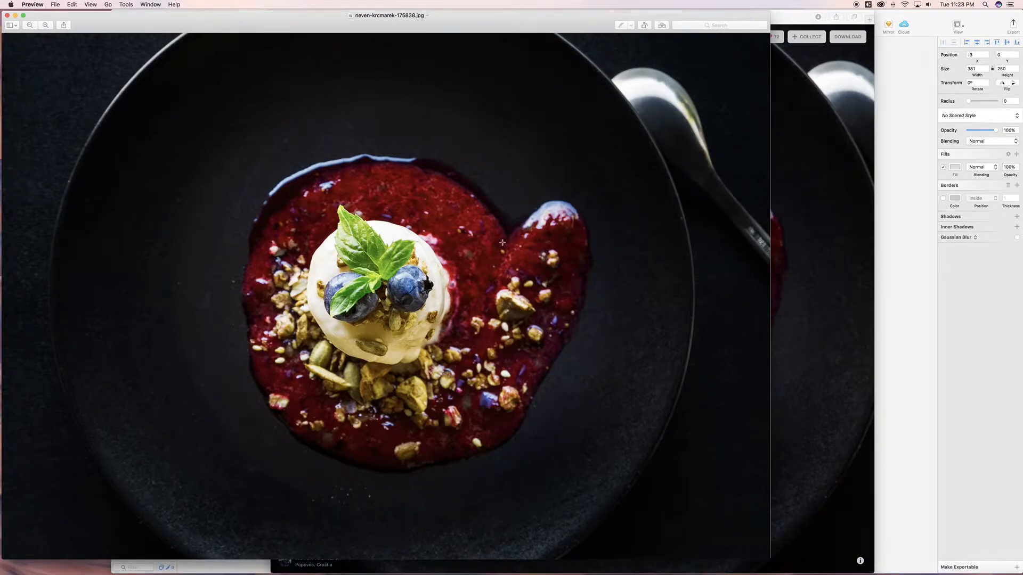
left_click(7, 15)
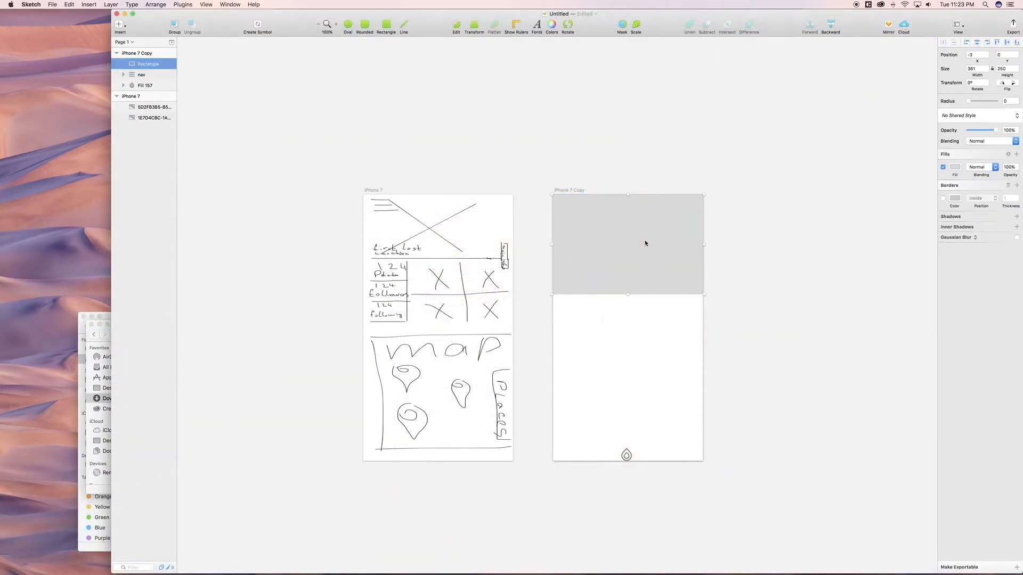
Step: Paste the food photo into the artboard, shrink it, and move it to the top
key("super+c")
key("super+v")
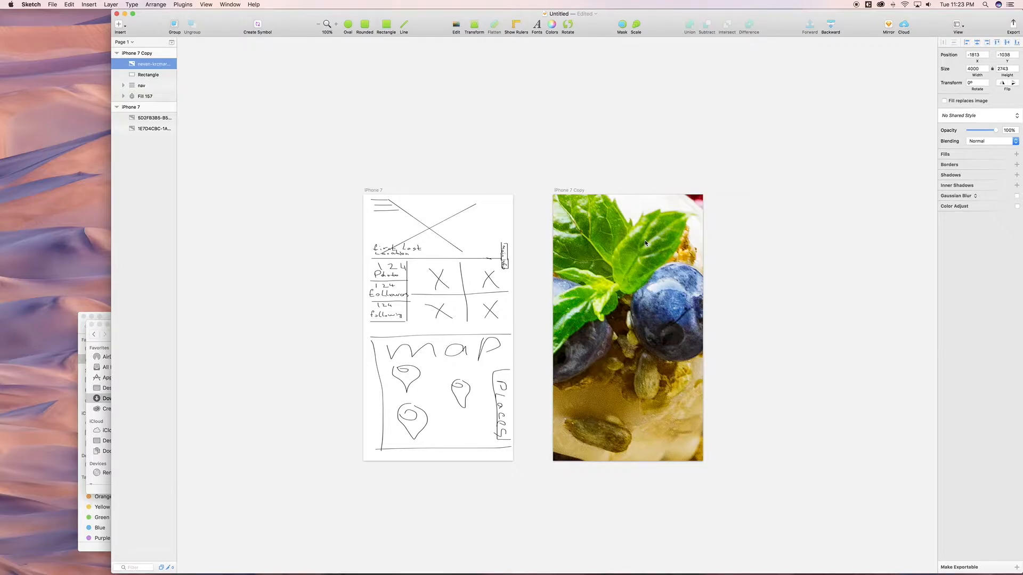
key("super+minus")
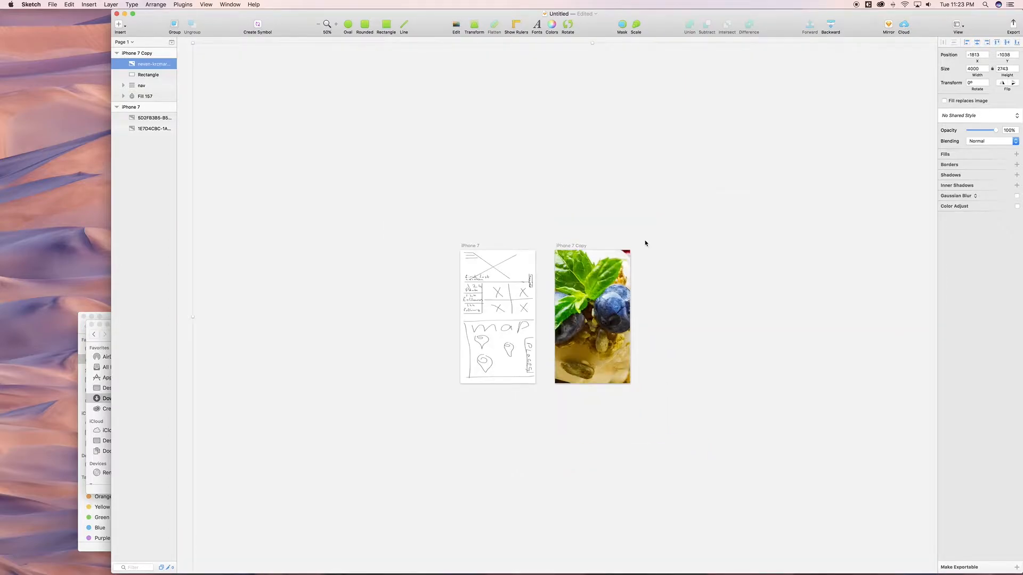
key("super+minus")
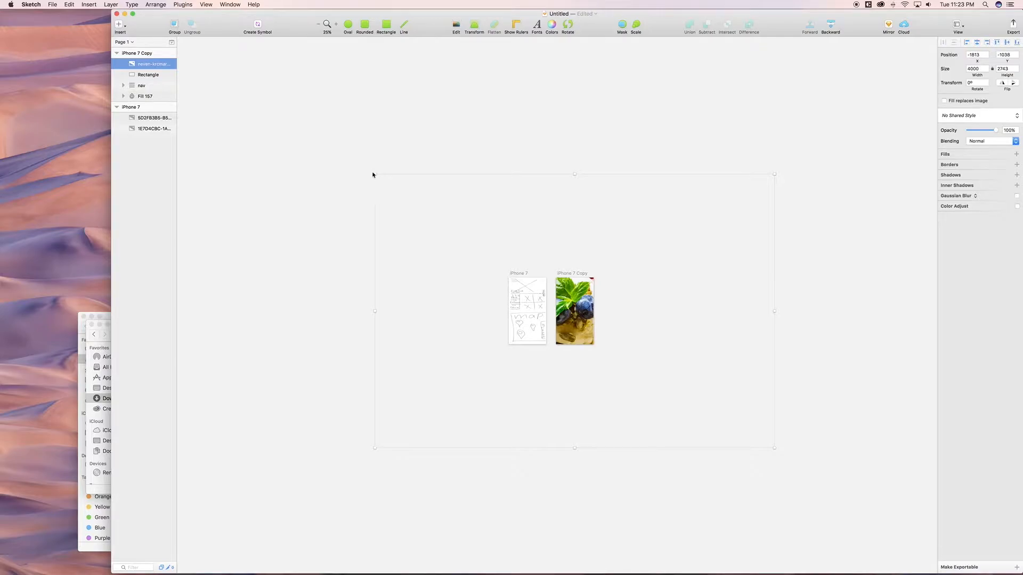
left_click_drag(375, 174, 525, 271)
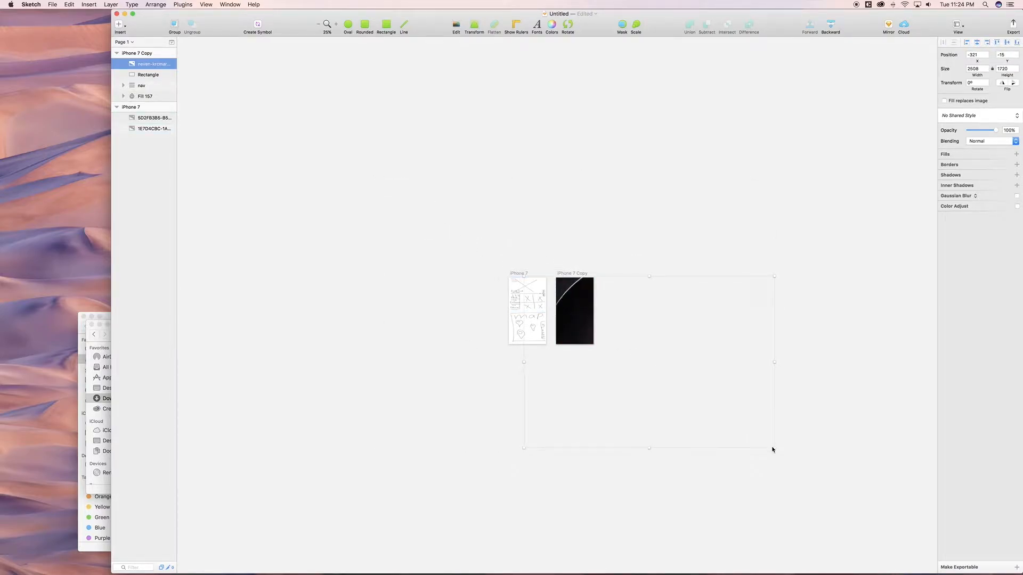
left_click_drag(773, 448, 636, 320)
left_click_drag(578, 298, 597, 290)
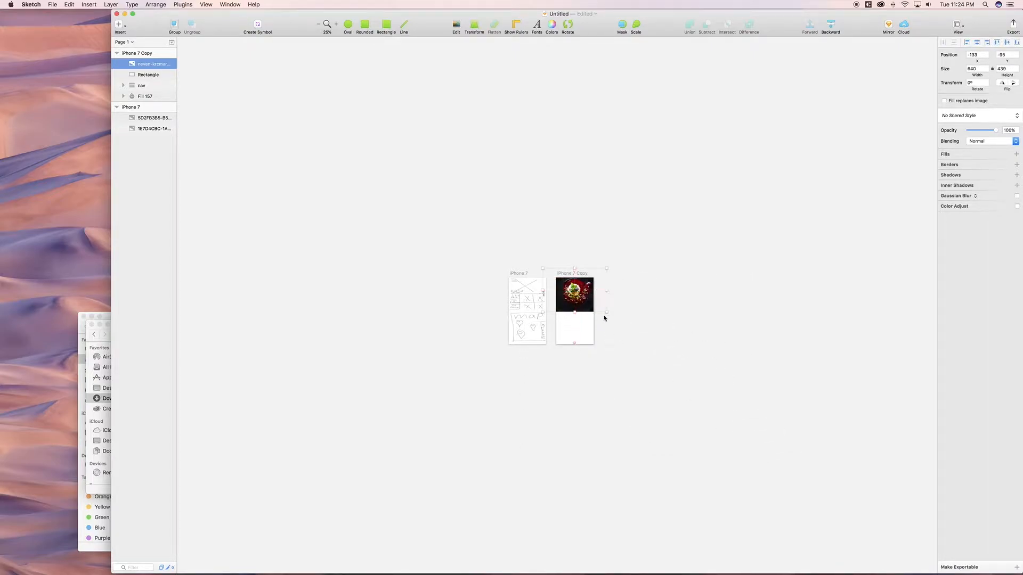
Step: Set the photo's height to 250, centred horizontally and aligned to the artboard's top edge
left_click(1003, 68)
type("250")
key("Return")
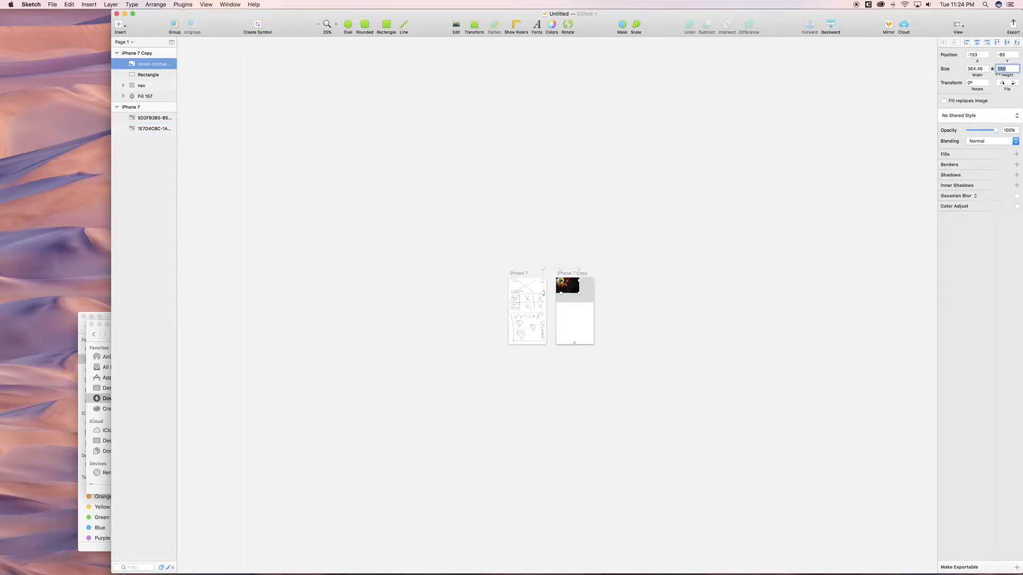
left_click(977, 42)
left_click(999, 42)
Step: At actual size, enlarge the photo slightly and re-centre it horizontally
key("super+plus")
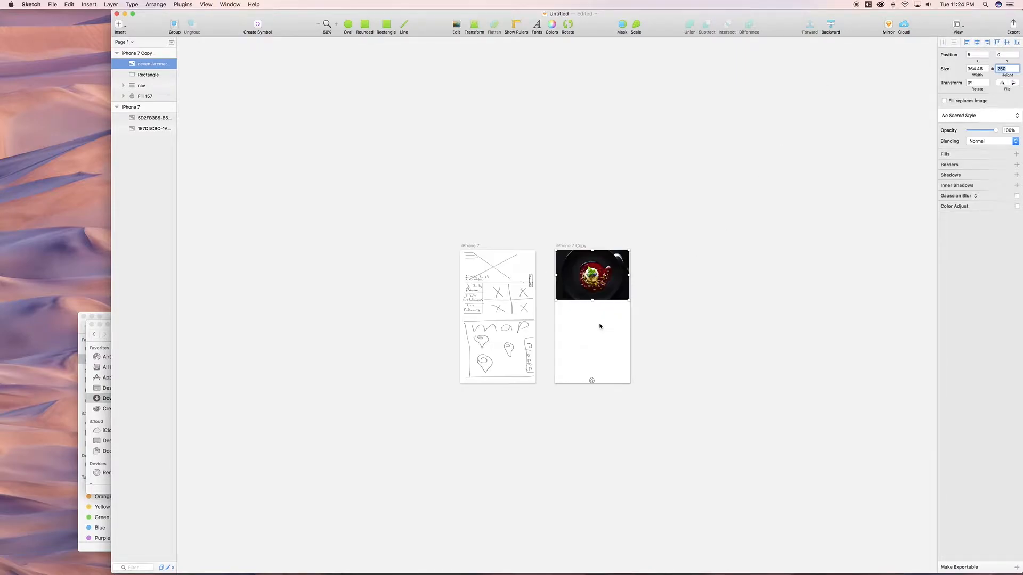
key("super+plus")
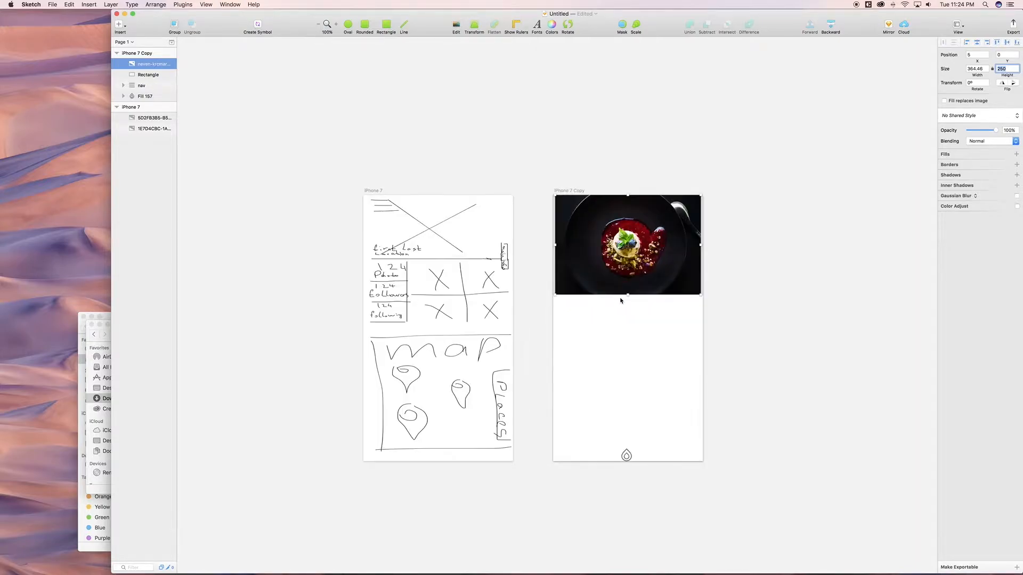
left_click_drag(701, 294, 707, 301)
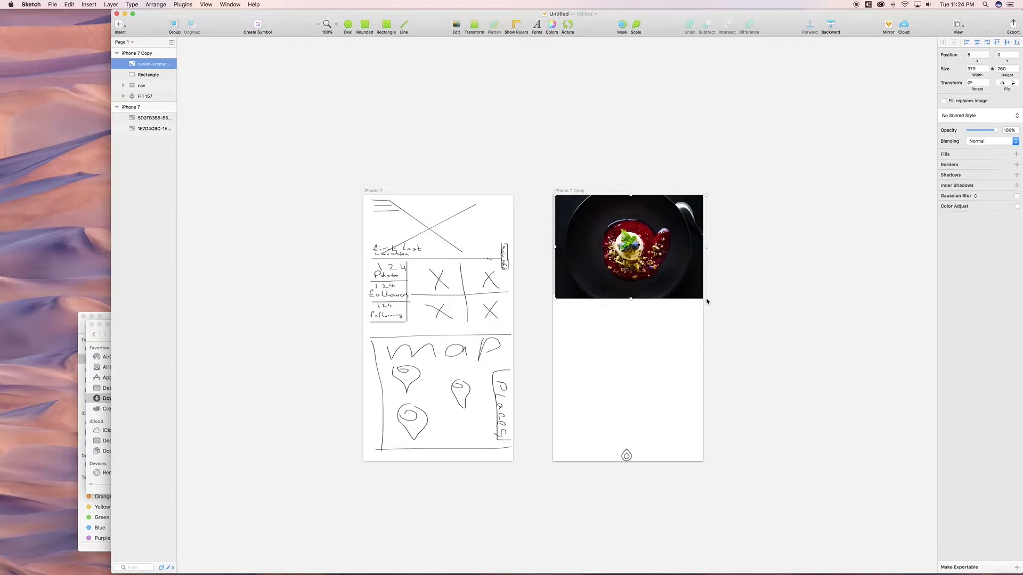
left_click(977, 43)
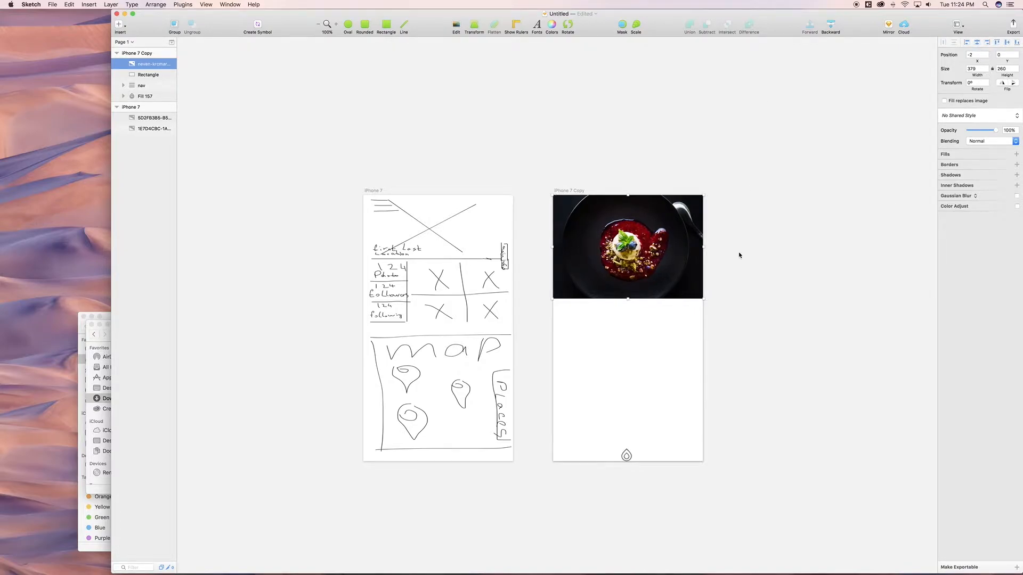
key("Escape")
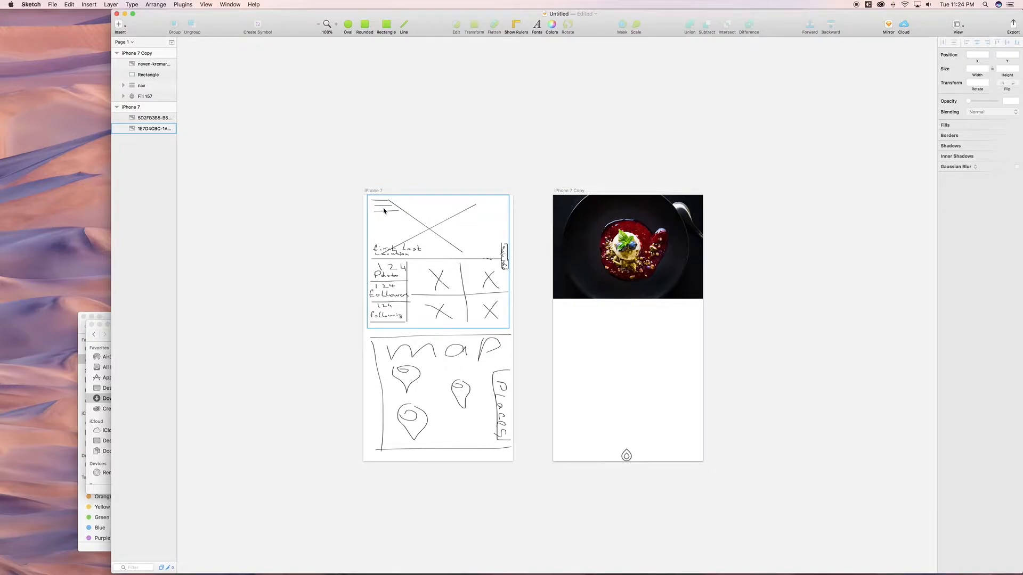
Step: Move the nav group above the dessert photo in the layer stack and zoom onto the icon
left_click(145, 87)
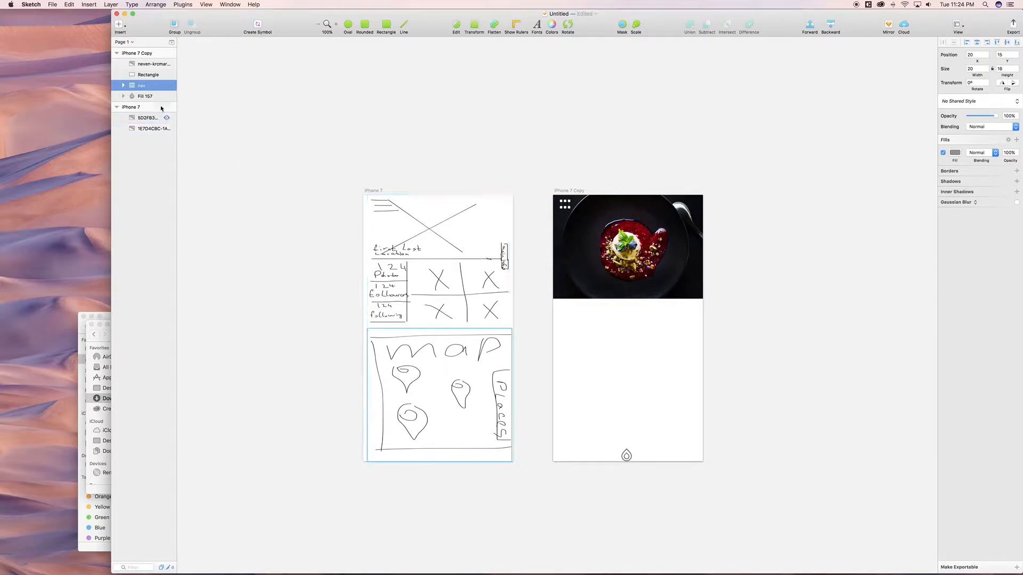
left_click(149, 86)
left_click_drag(149, 88, 150, 62)
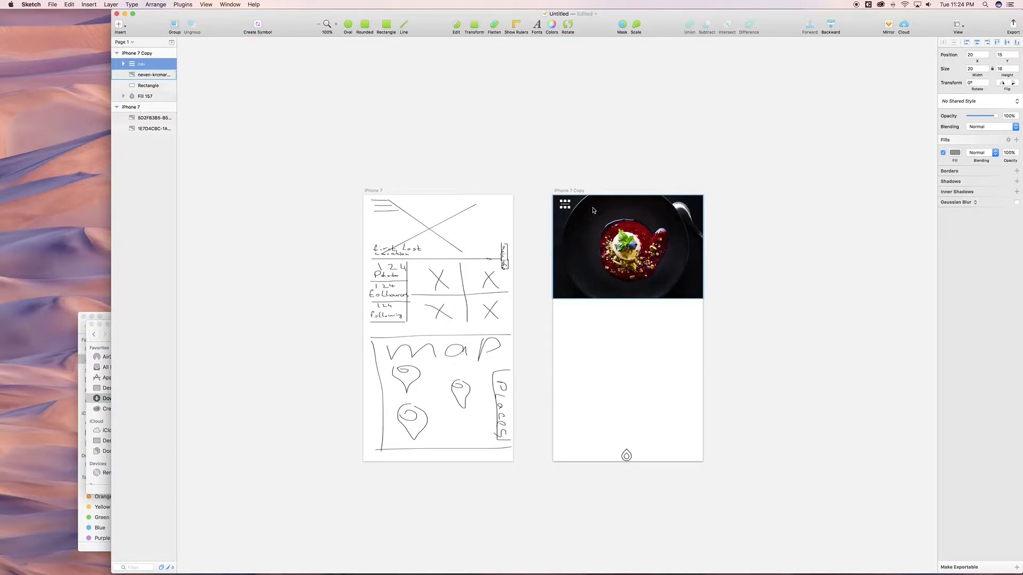
left_click_drag(549, 188, 574, 219)
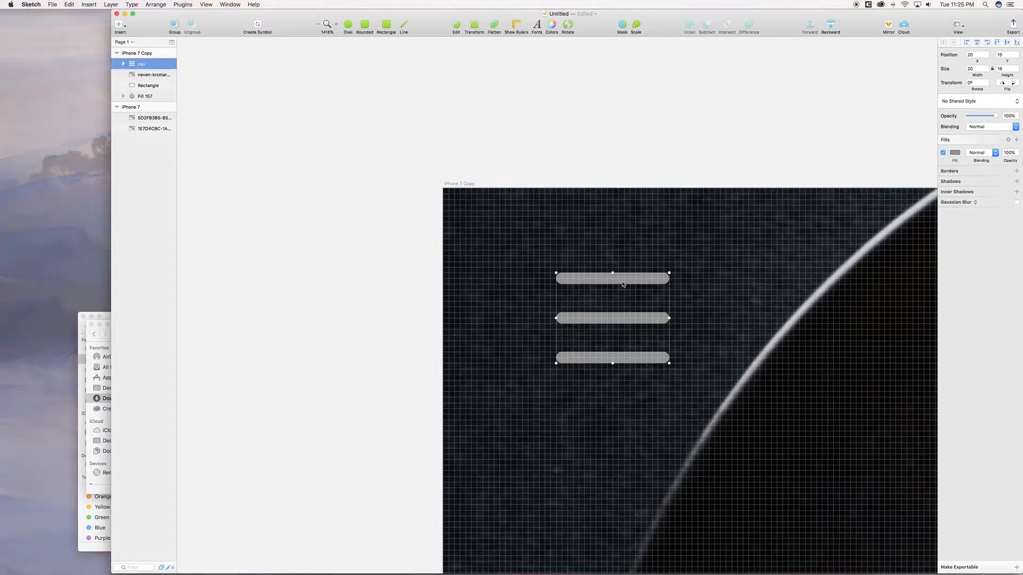
Step: Set the menu icon's top bar width to 10
double_click(622, 288)
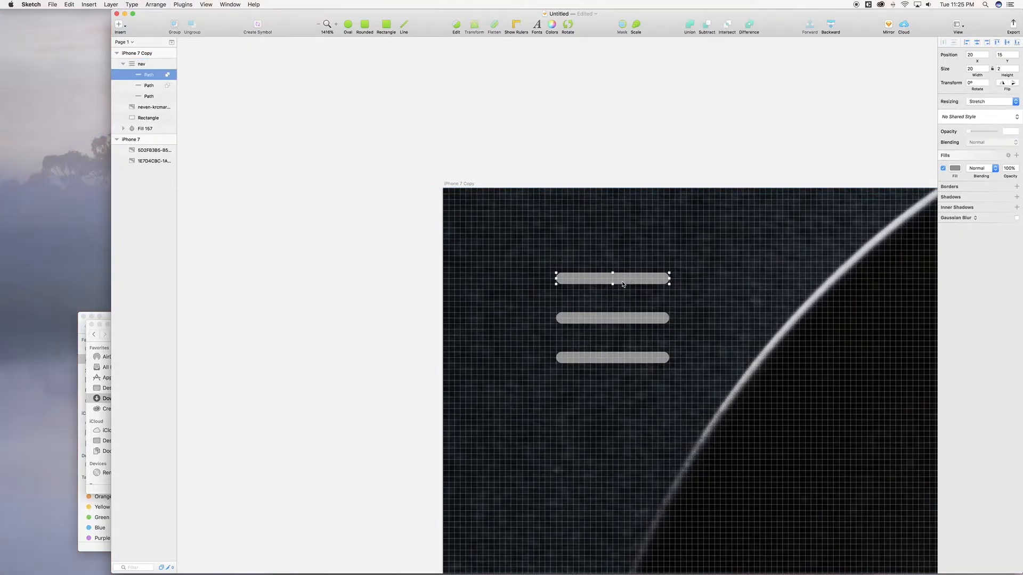
left_click(957, 171)
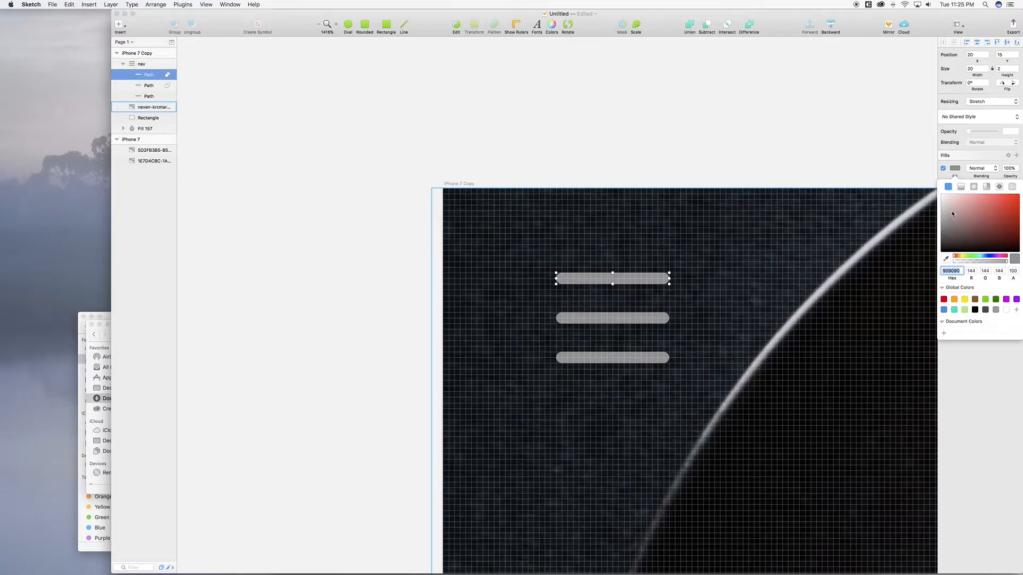
left_click(669, 280)
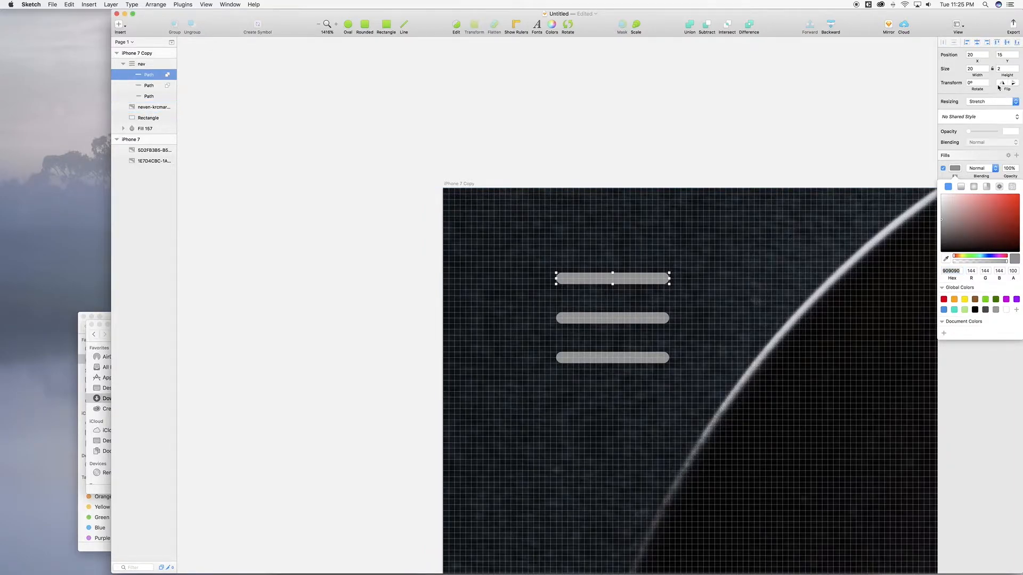
left_click(973, 70)
type("1")
key("Return")
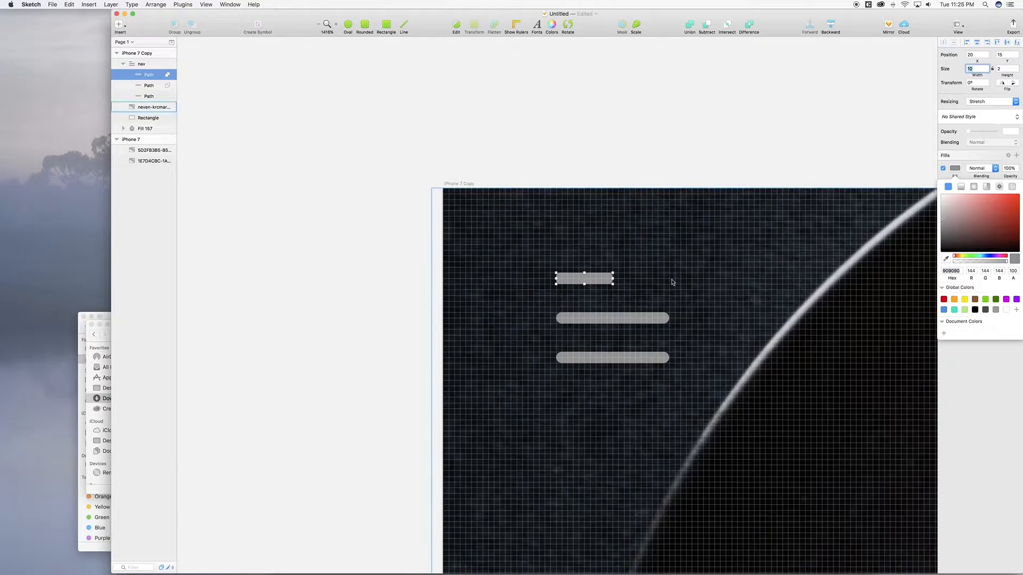
Step: Set the middle bar width to 15, then reselect the whole nav group
left_click(653, 318)
key("Return")
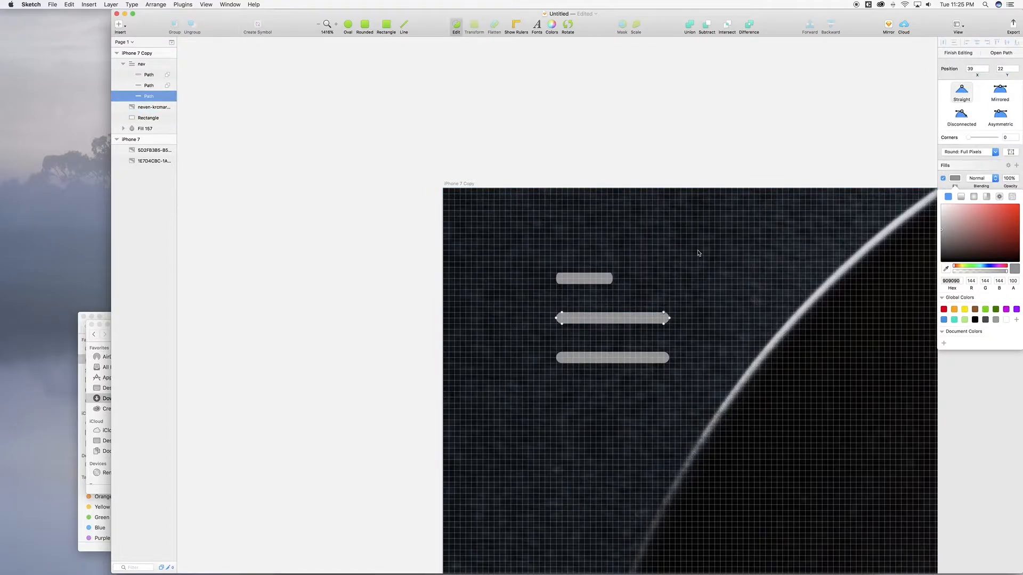
key("Escape")
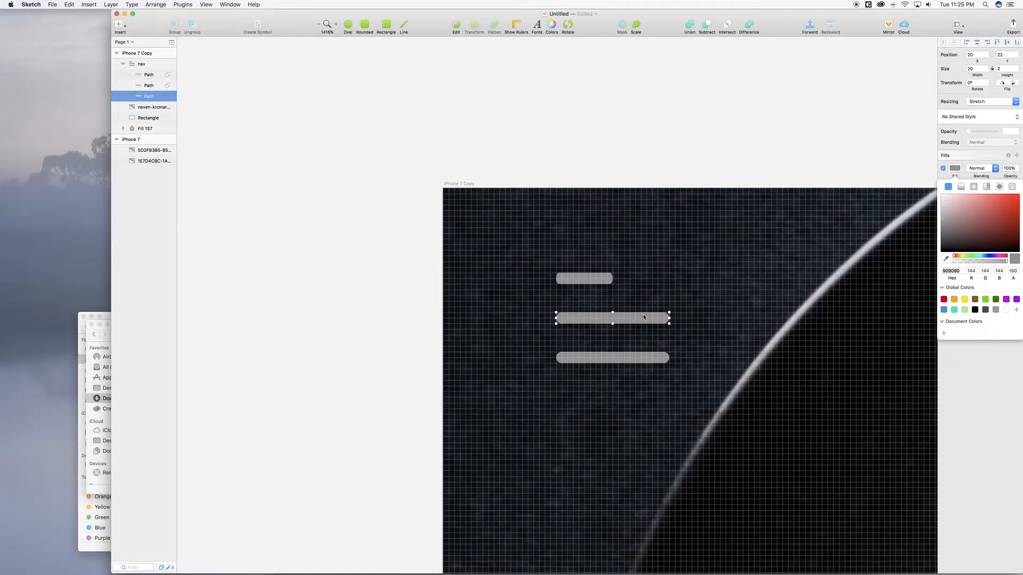
left_click(973, 68)
type("15")
key("Return")
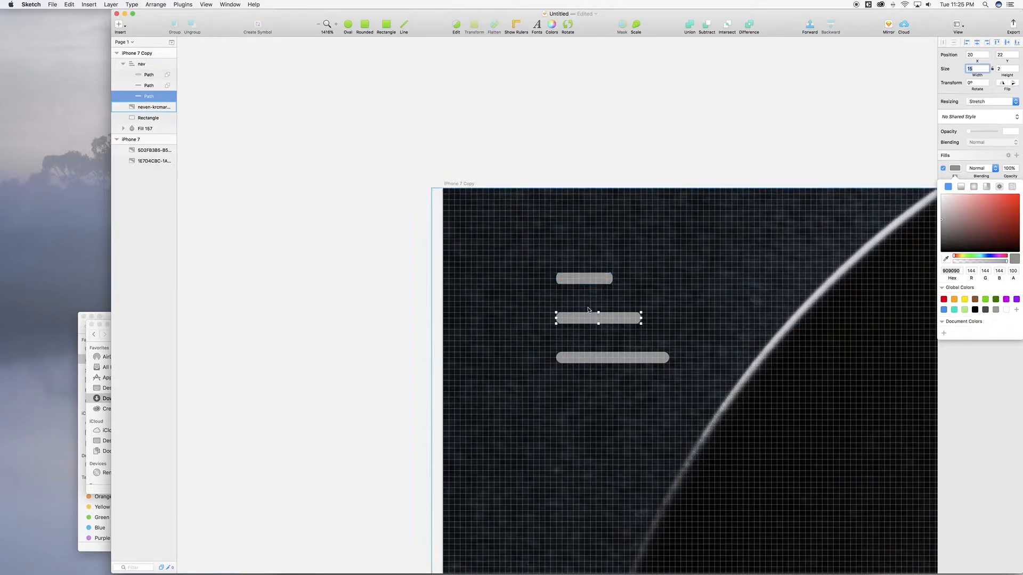
double_click(586, 320)
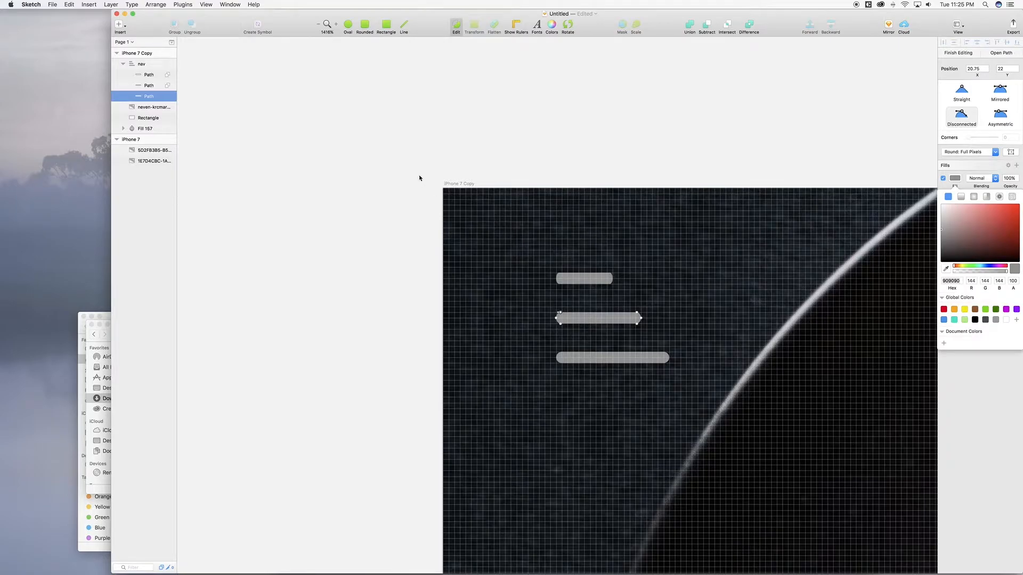
left_click(143, 66)
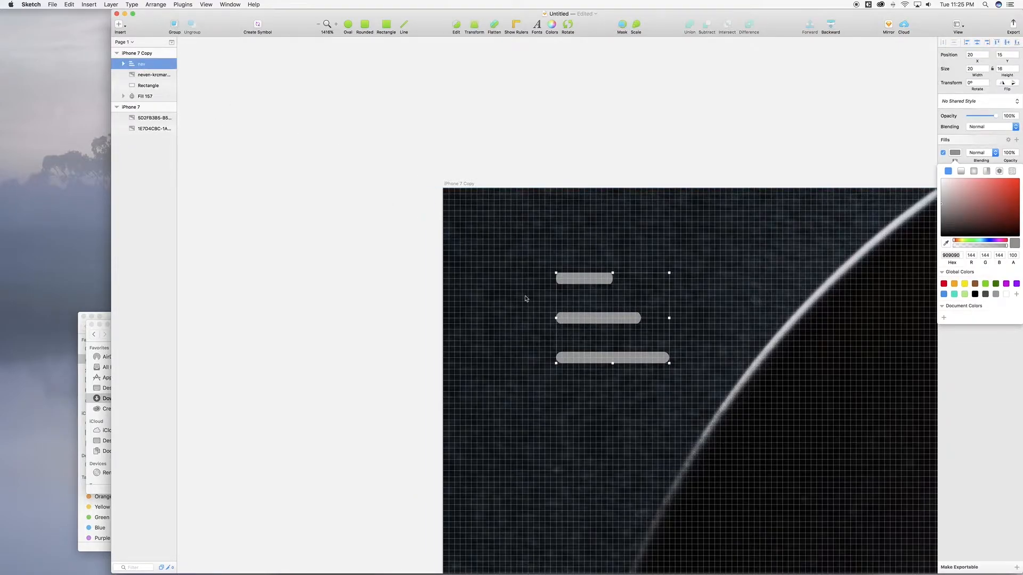
Step: Nudge the menu icon to X 25, Y 30 on the photo header
key("shift+Left")
key("shift+Left")
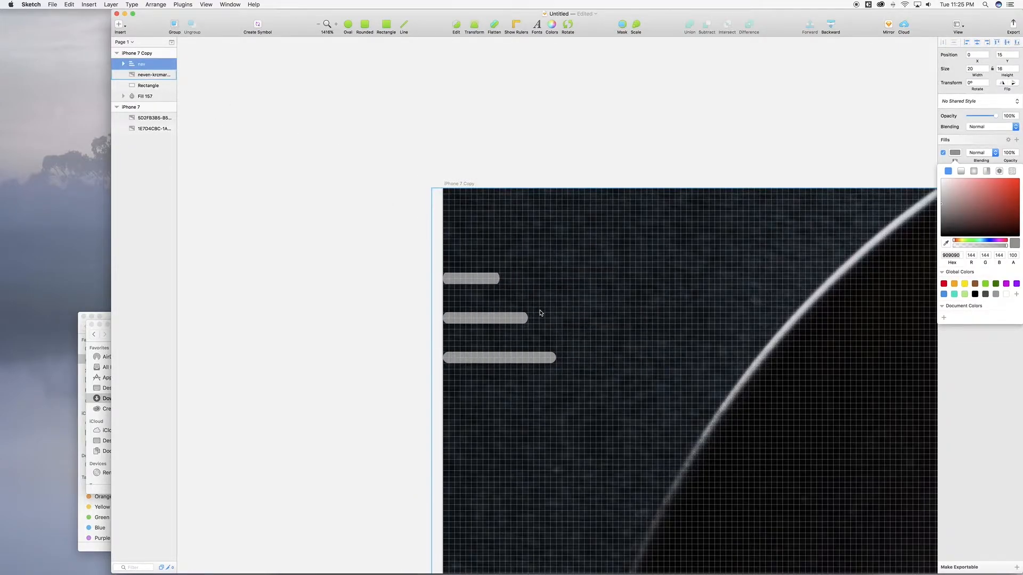
key("shift+Up")
key("shift+Up")
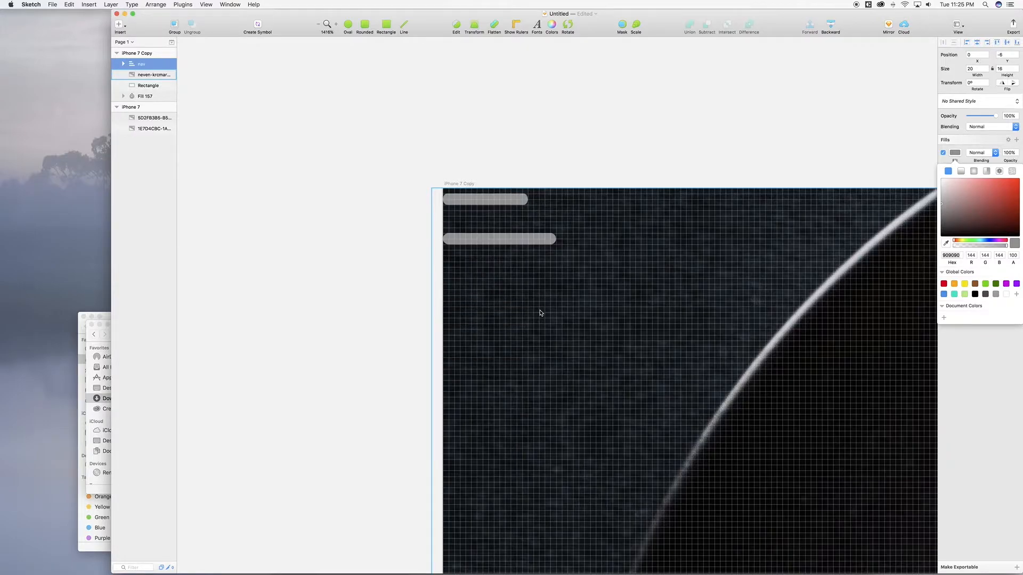
key("shift+Down")
key("Up")
key("Up")
key("Up")
key("Up")
key("Up")
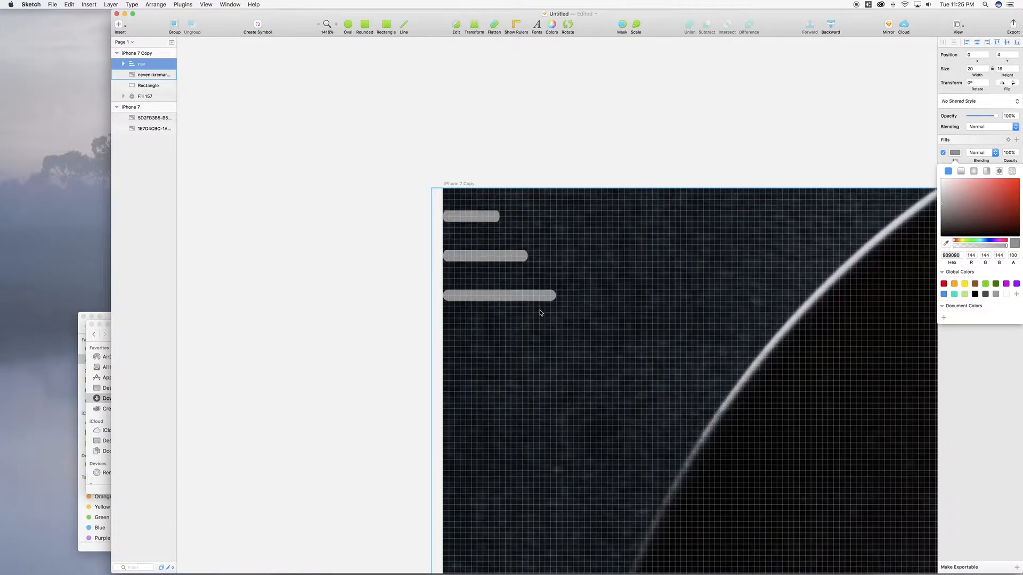
key("shift+Down")
key("shift+Down")
key("shift+Down")
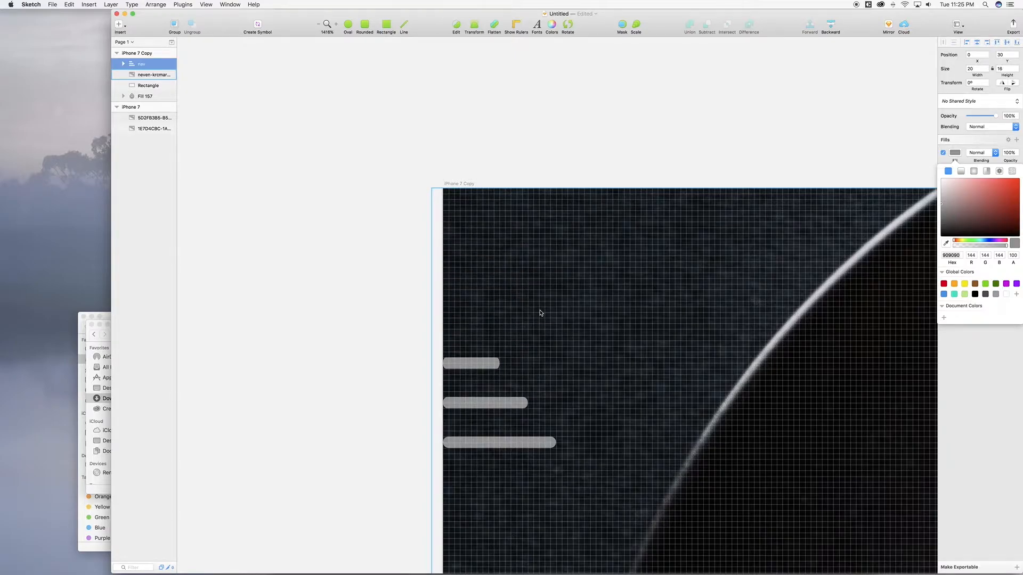
key("shift+Right")
key("shift+Right")
key("Right")
key("Right")
key("Right")
key("Right")
key("Right")
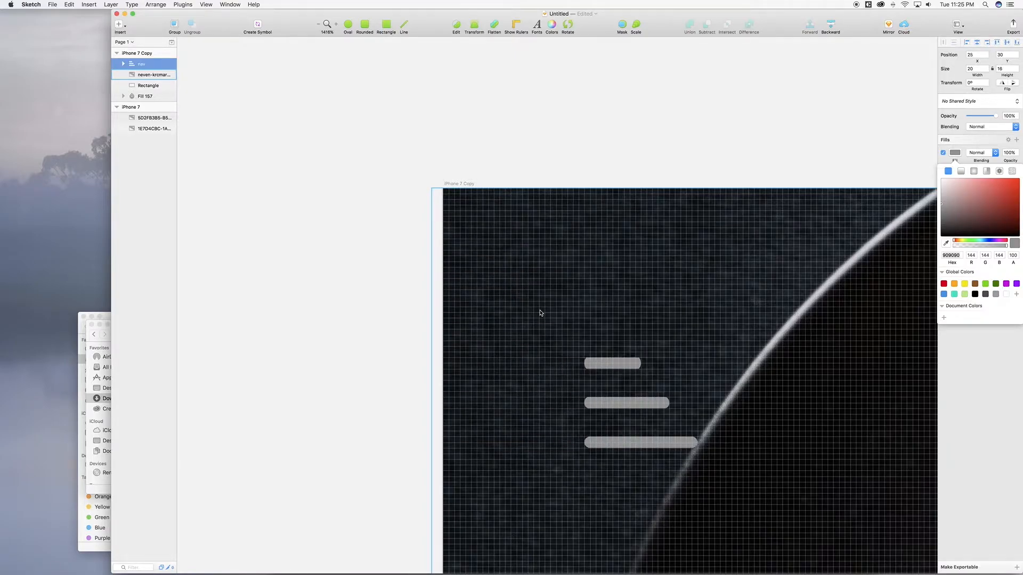
Step: Zoom out and set the menu icon's fill to white FFFFFF
key("super+minus")
key("super+minus")
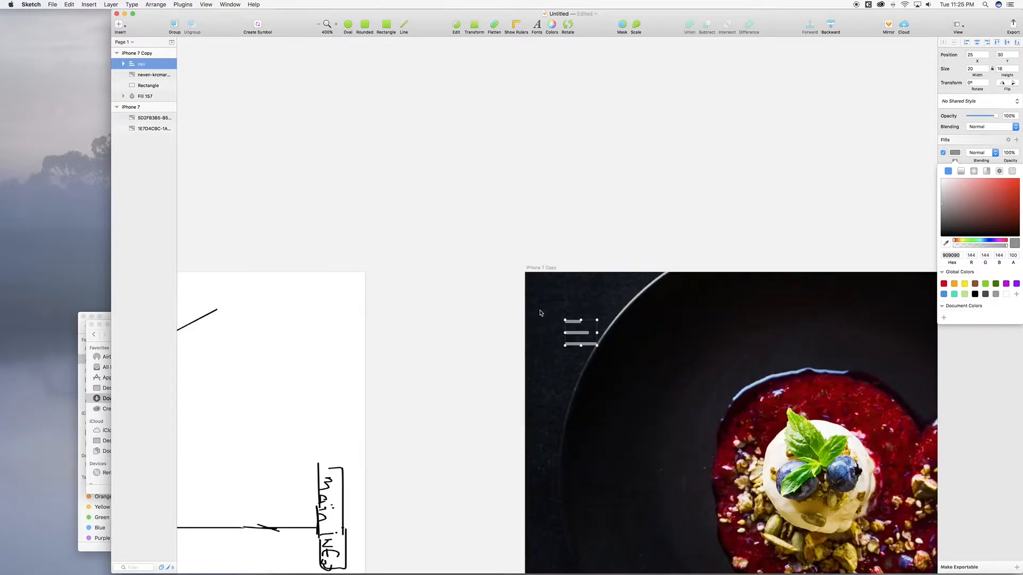
key("super+minus")
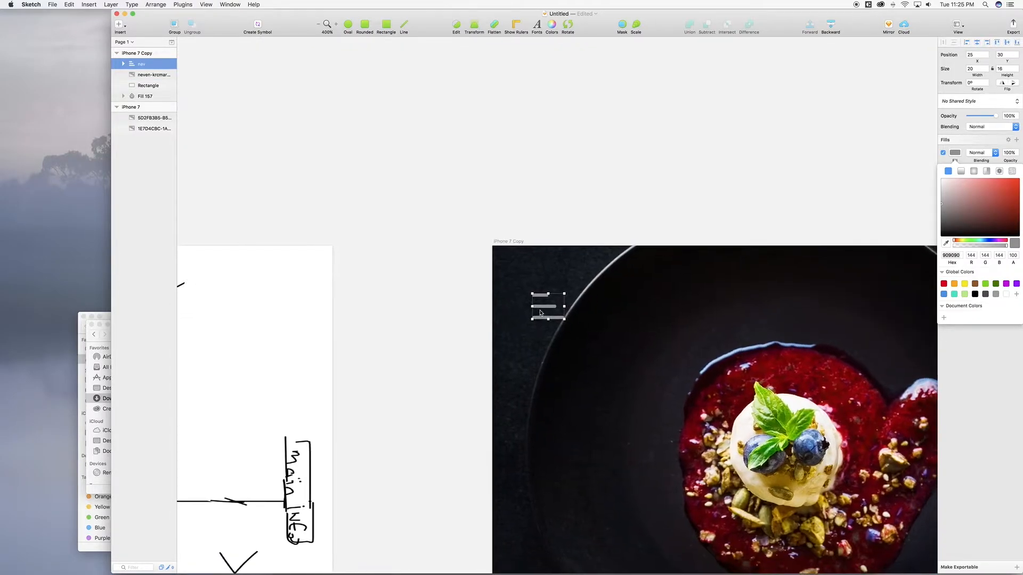
scroll(541, 314, "down", 2)
scroll(541, 313, "right", 2)
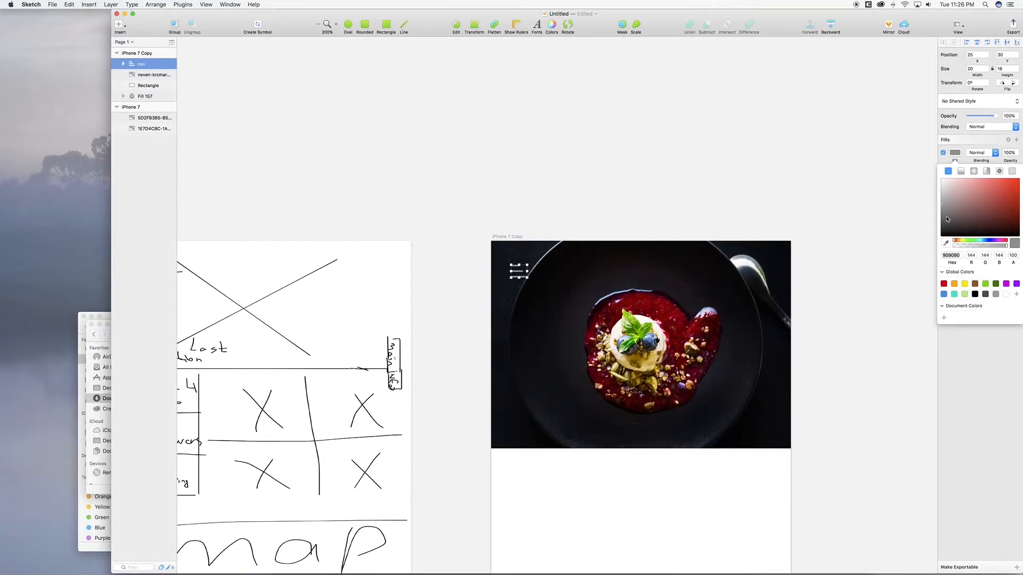
left_click_drag(947, 219, 932, 161)
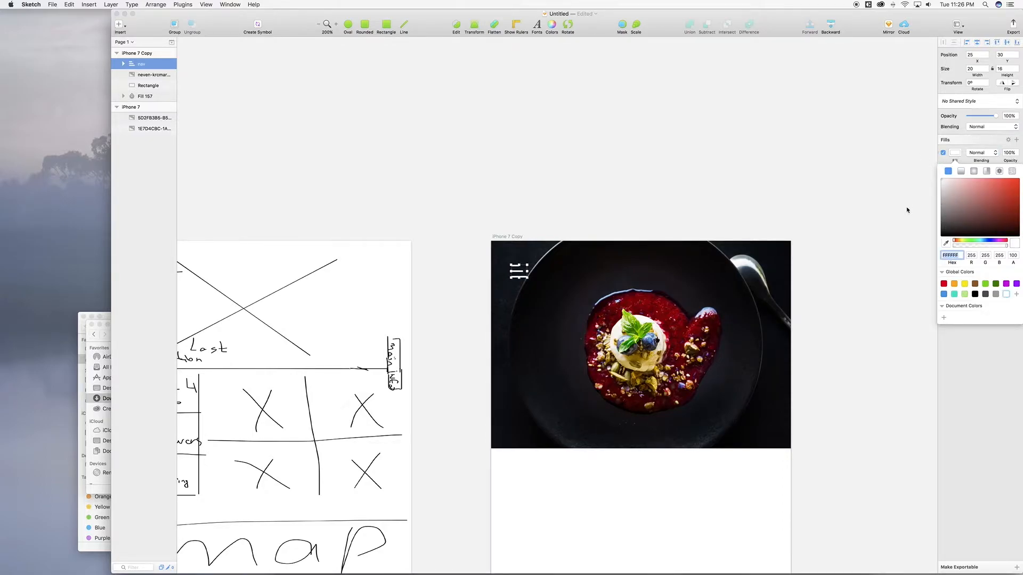
scroll(845, 297, "down", 5)
scroll(845, 299, "down", 5)
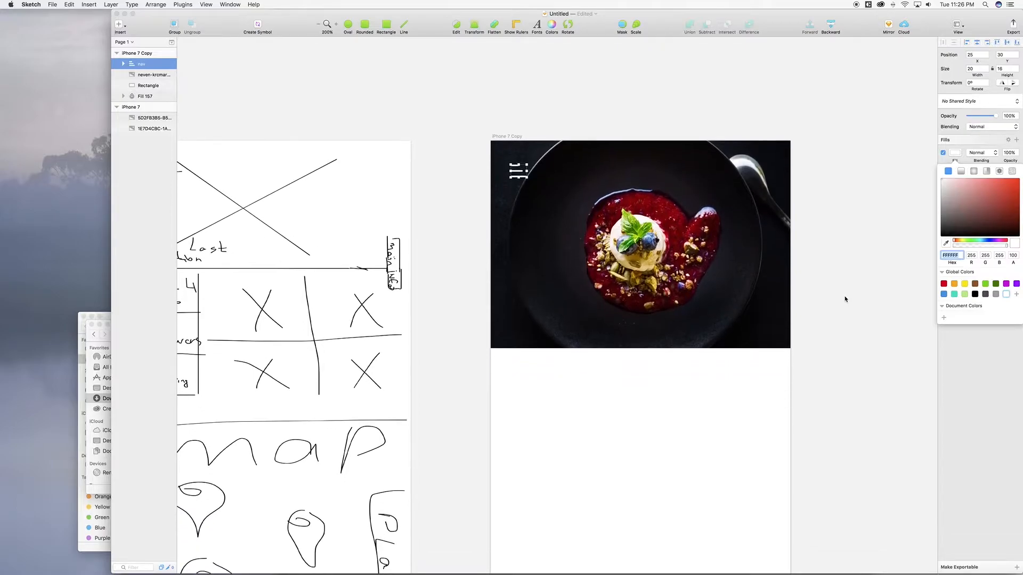
scroll(845, 299, "left", 4)
scroll(845, 299, "down", 2)
scroll(845, 299, "left", 2)
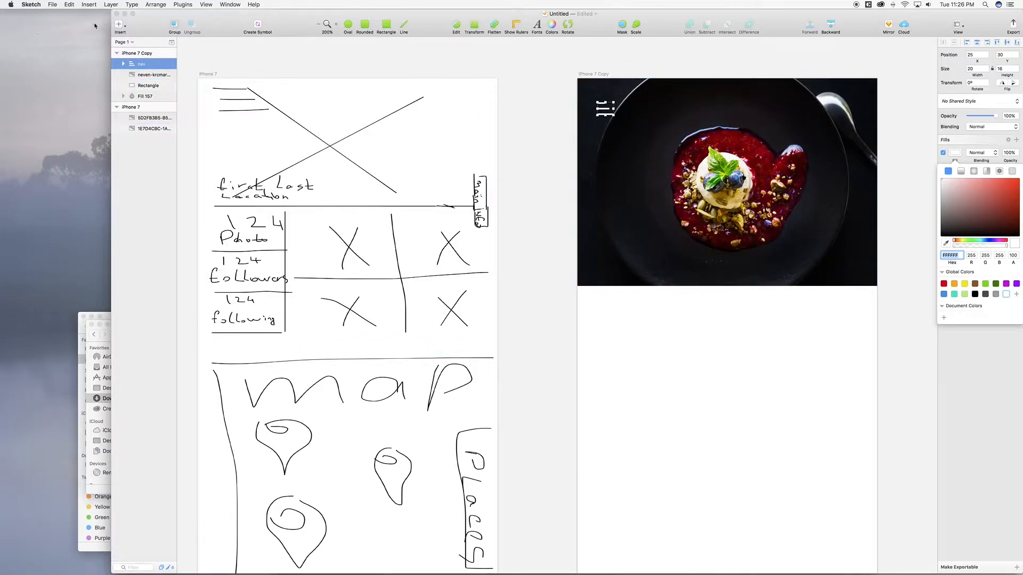
left_click(121, 26)
left_click(137, 75)
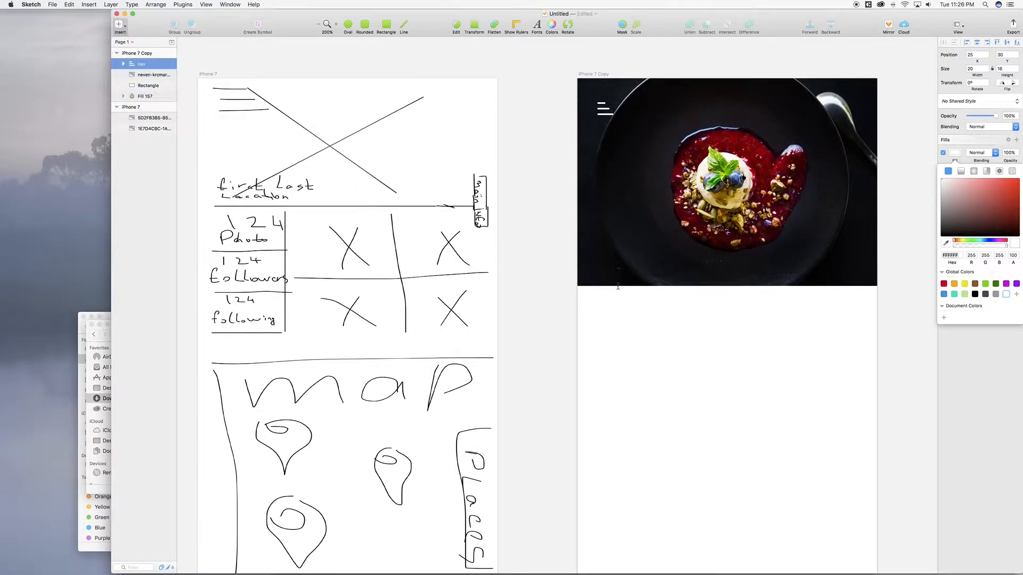
Step: Add a text layer on the photo header with the person's name, fixing the typo
left_click(613, 260)
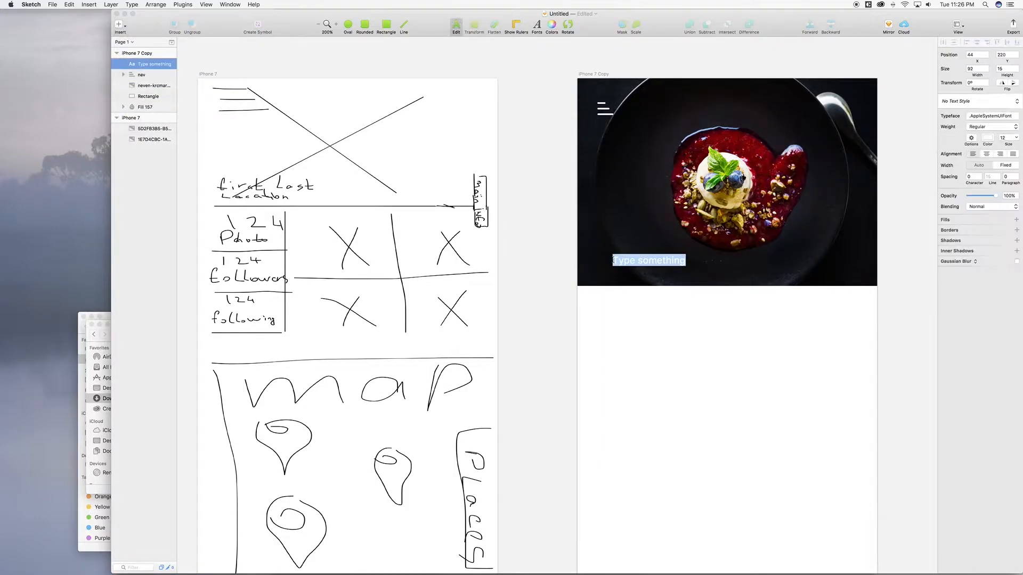
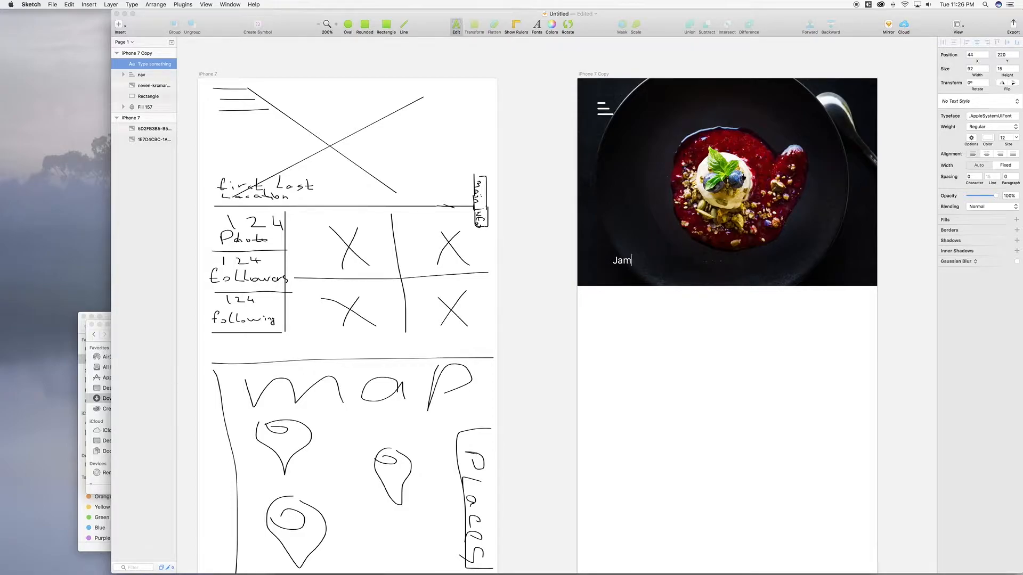
left_click(144, 75)
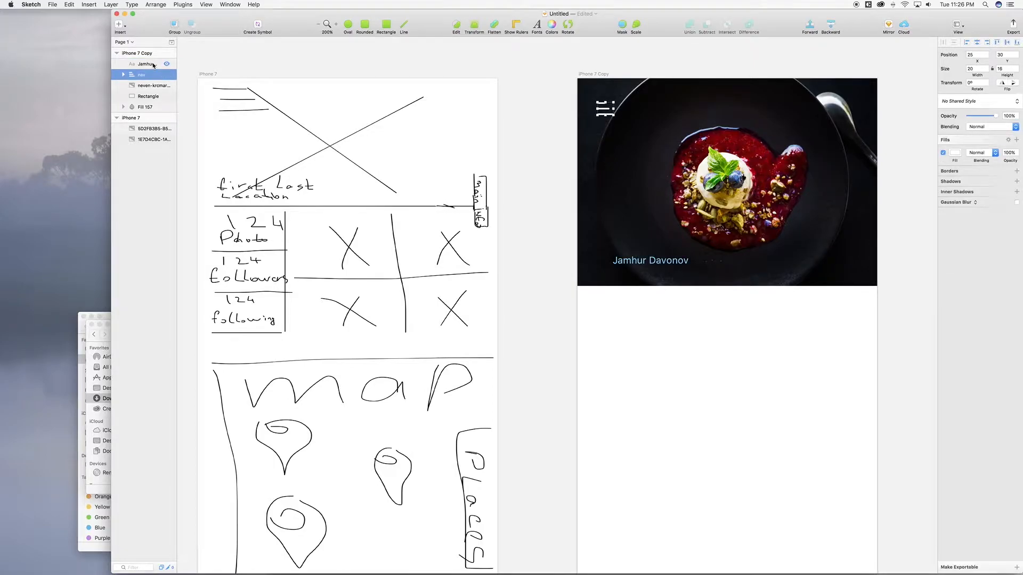
Step: Duplicate the name below itself and change the copy to 'Center City, PA'
left_click(154, 65)
key("super+d")
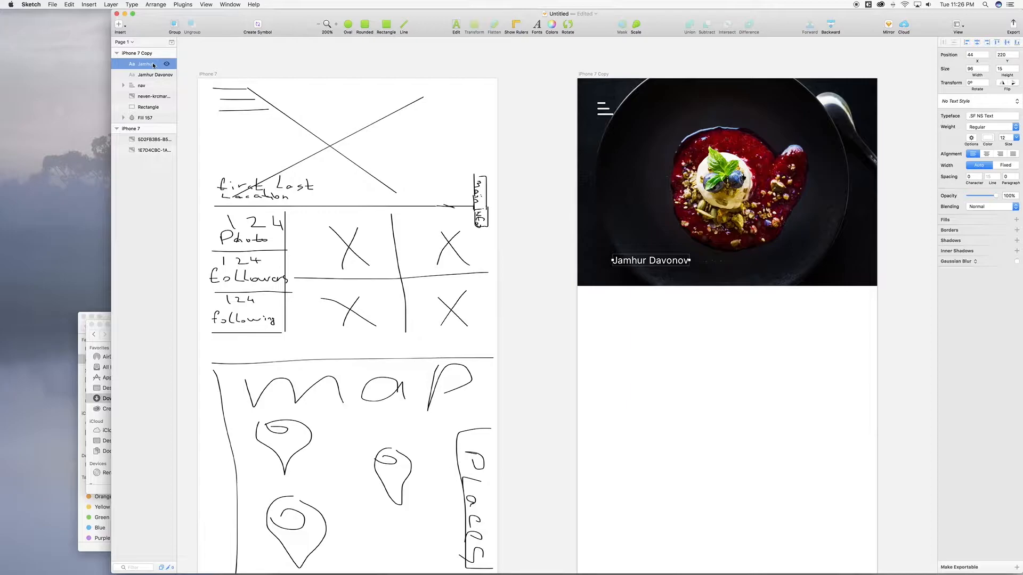
key("shift+Down")
key("shift+Down")
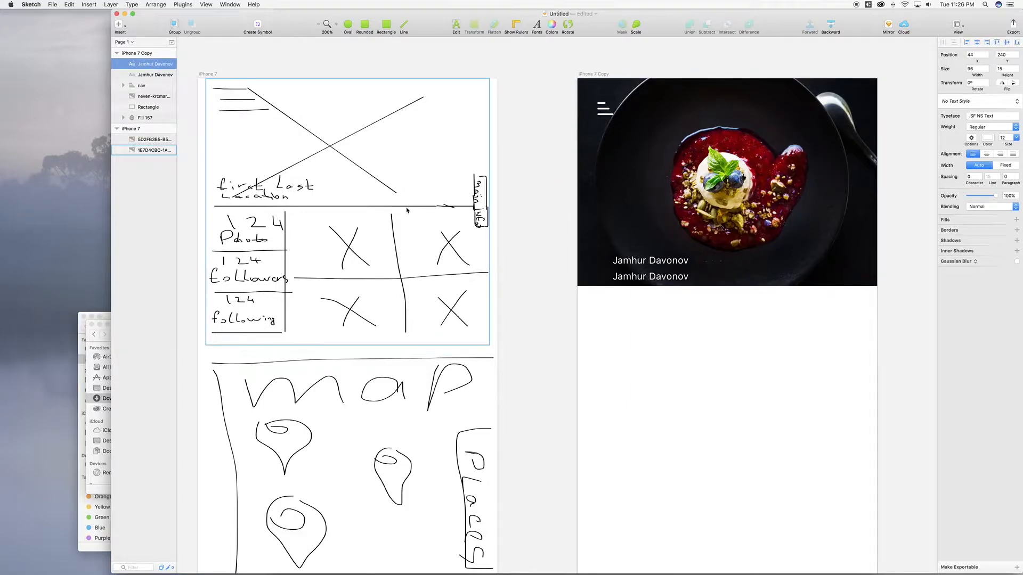
key("shift+Up")
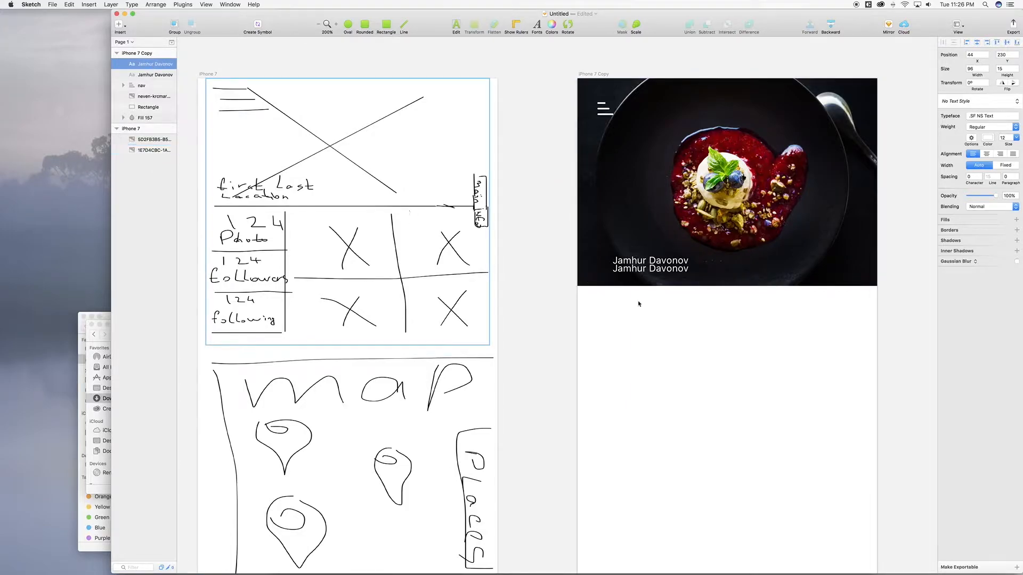
double_click(648, 269)
key("super+a")
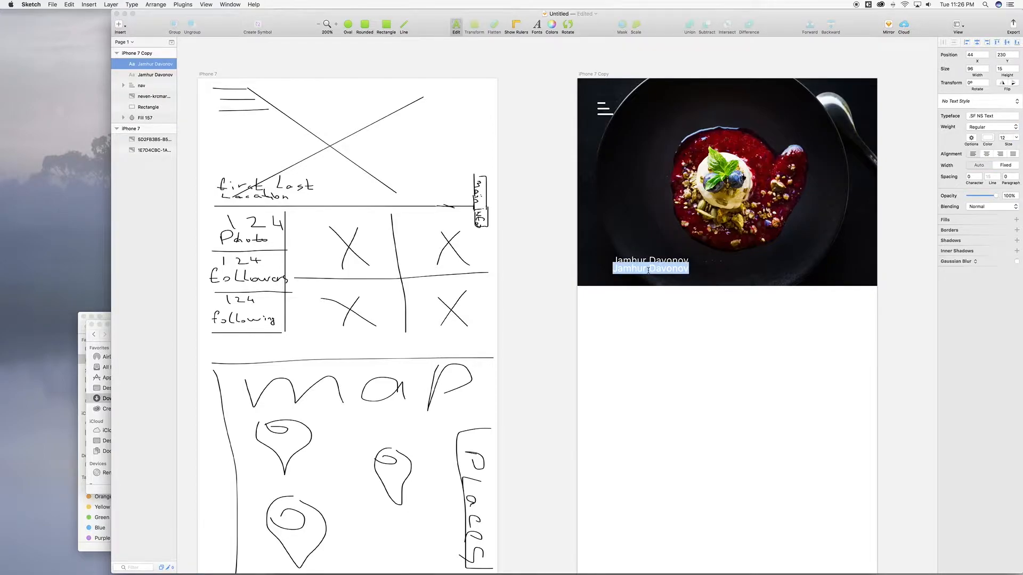
type("Cet")
key("BackSpace")
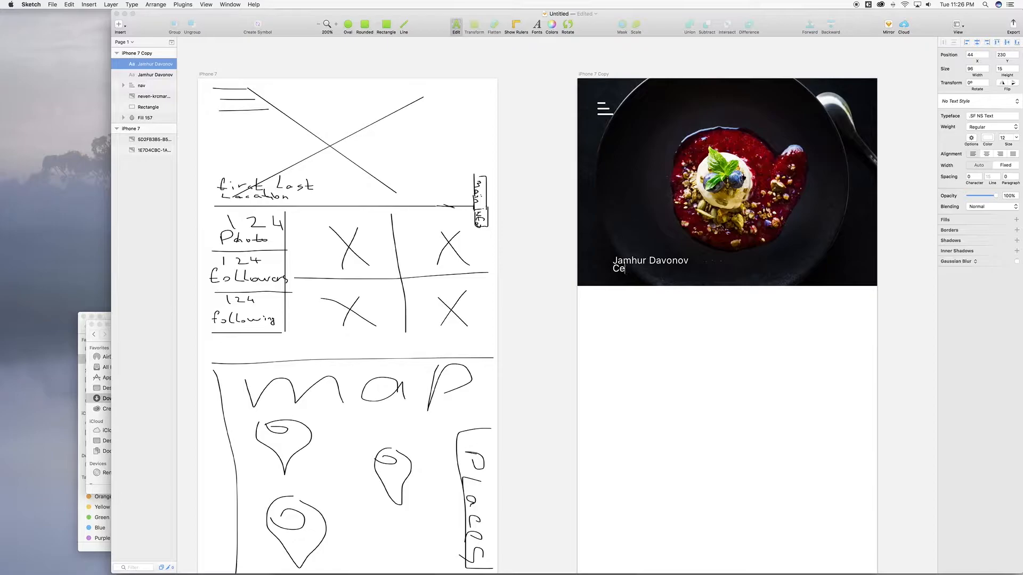
type("nter City, Pa")
key("BackSpace")
type("A")
left_click(139, 75)
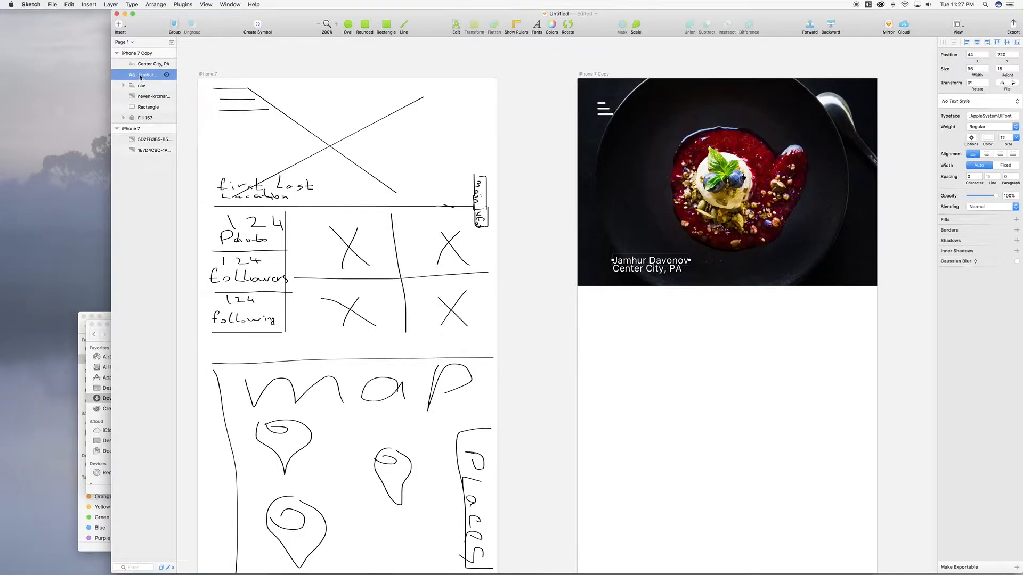
Step: Make the Center City, PA line size 10, grey, Regular weight
left_click(140, 64)
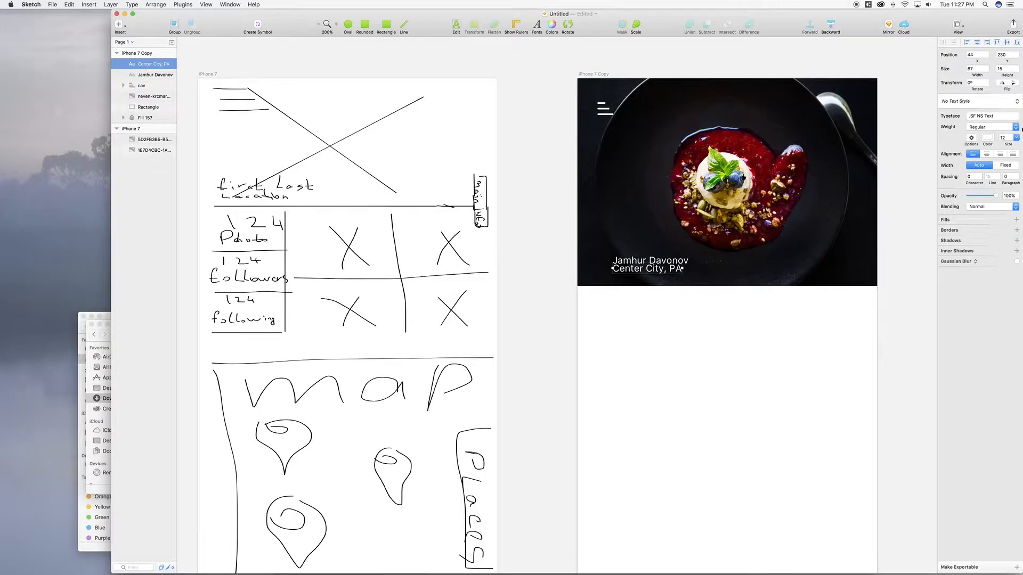
left_click(1017, 137)
left_click(1009, 152)
double_click(666, 270)
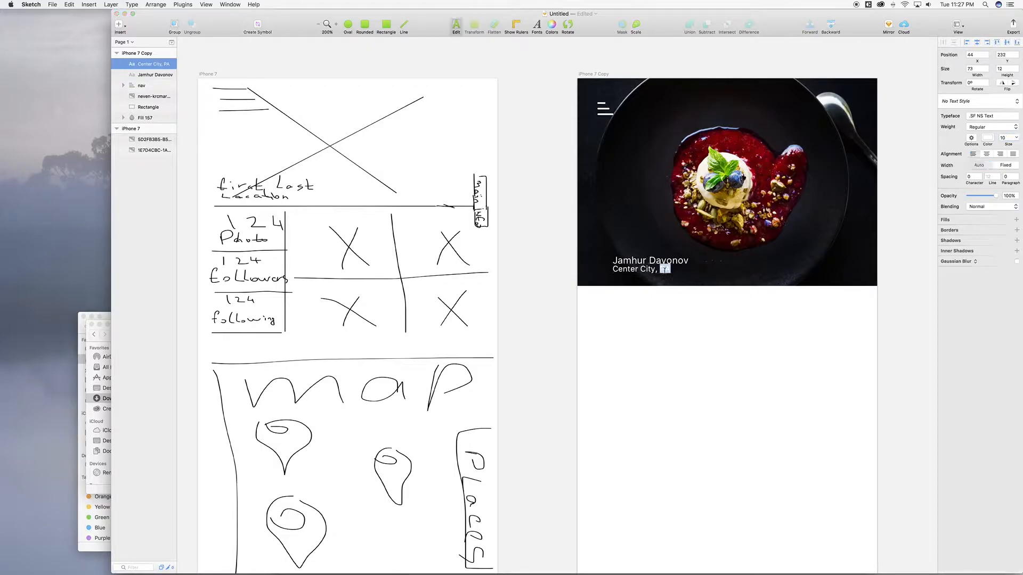
key("Escape")
double_click(145, 64)
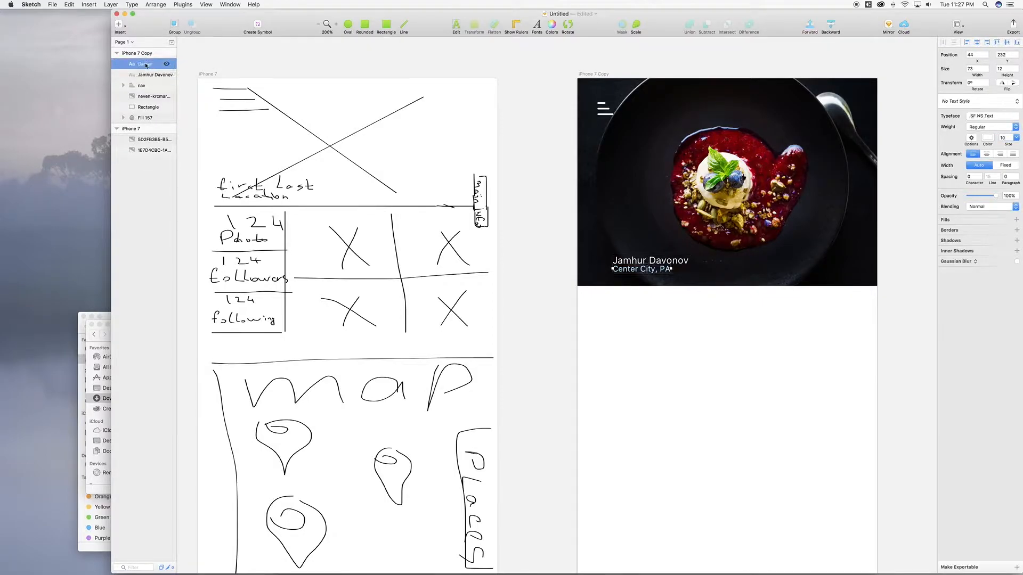
left_click(989, 139)
mouse_move(950, 186)
left_mouse_down()
mouse_move(930, 190)
mouse_move(936, 172)
left_mouse_up()
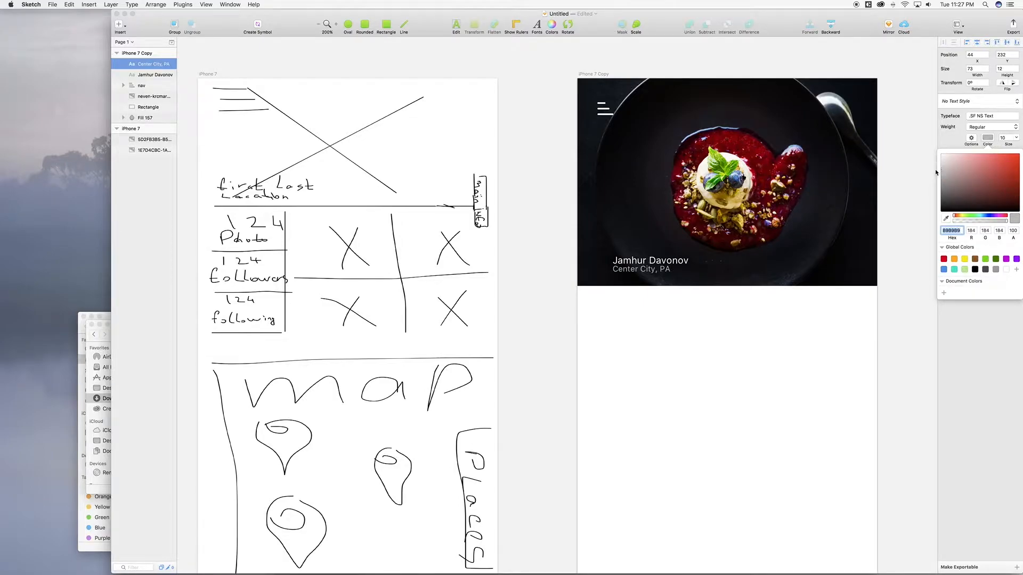
left_click(988, 127)
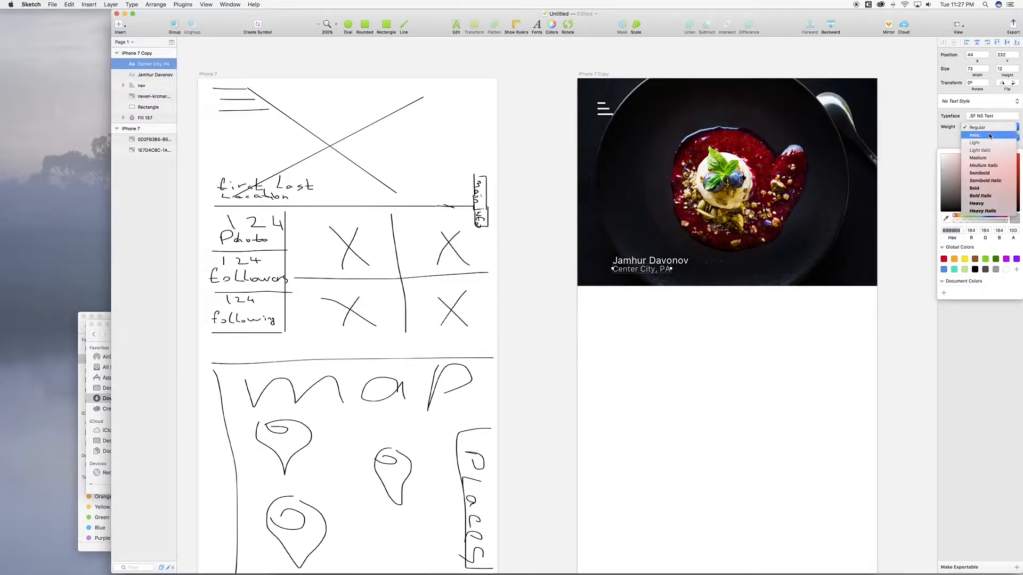
left_click(993, 131)
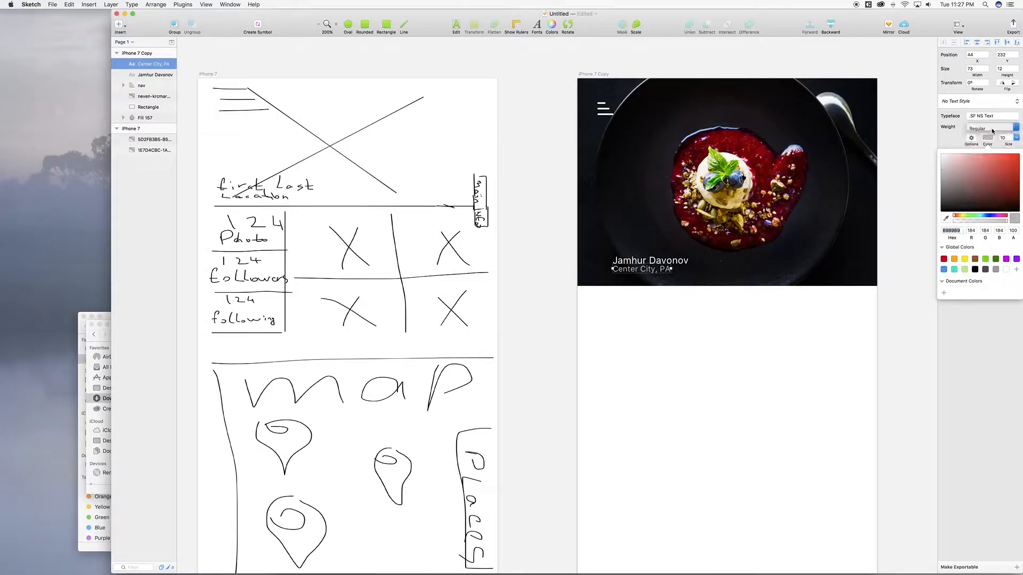
Step: Set the name text's weight to Semibold
left_click(152, 74)
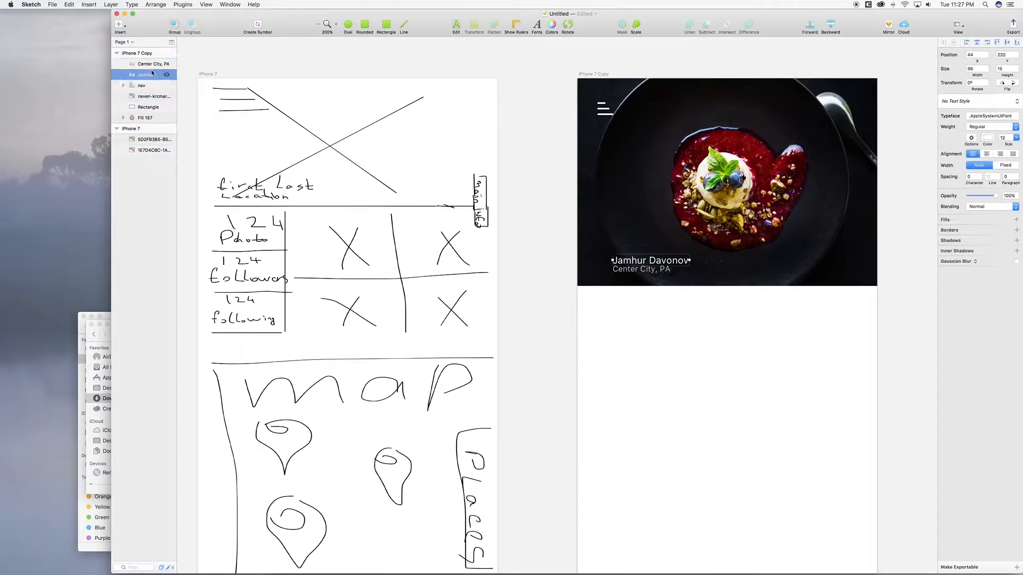
left_click(997, 127)
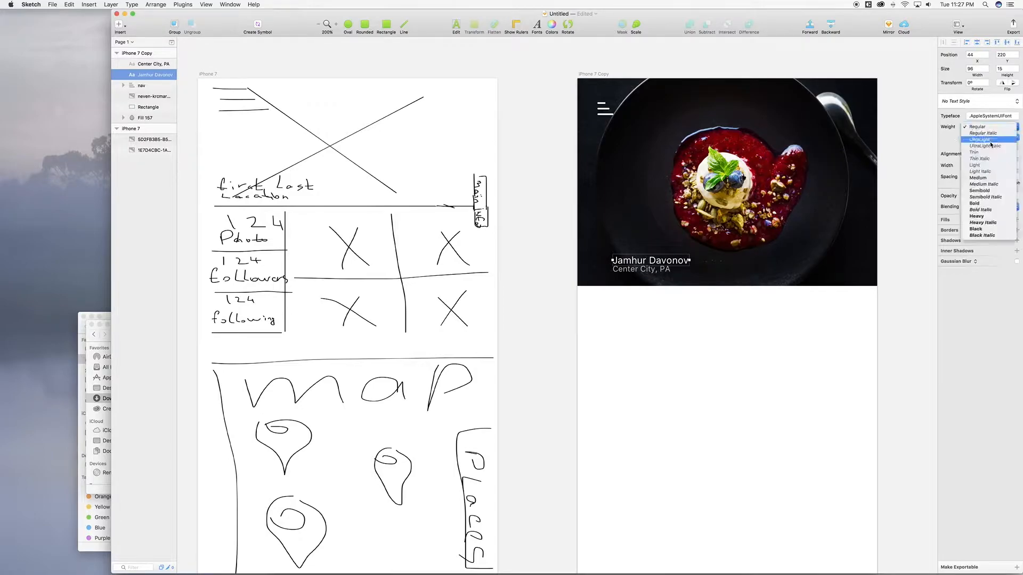
left_click(987, 191)
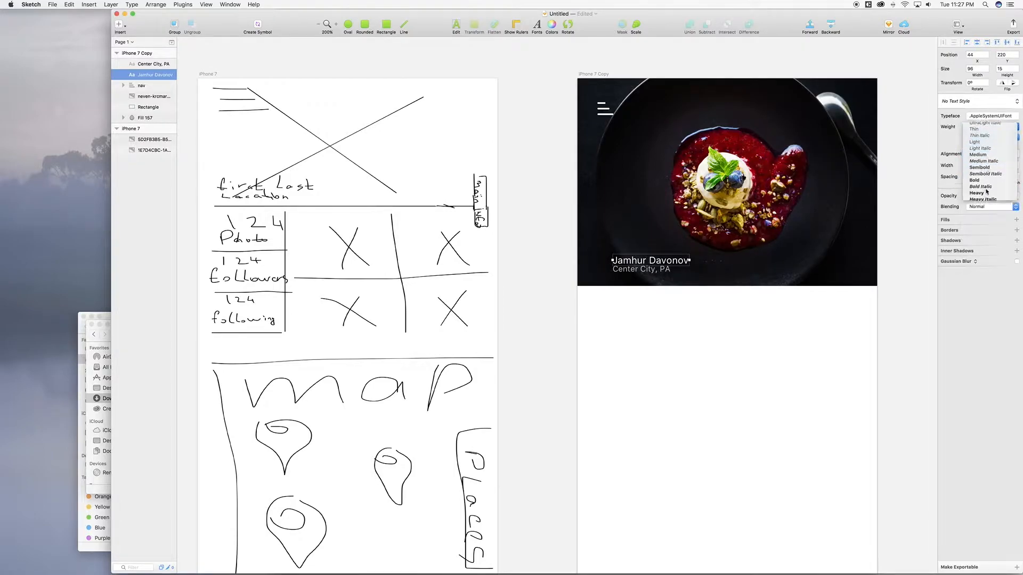
Step: Adjust the location line's spacing, then move both caption lines to X 25
left_click(640, 274)
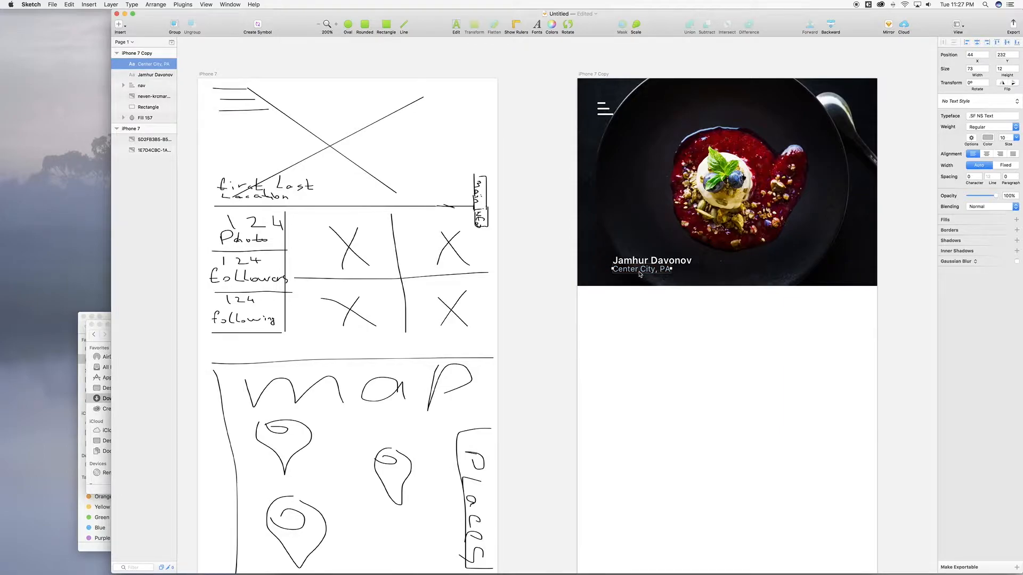
key("Up")
key("Up")
key("Down")
key("Down")
key("Down")
key("Down")
key("Down")
key("Down")
left_click(157, 78, "shift")
key("shift+Left")
key("shift+Left")
key("shift+Left")
key("shift+Left")
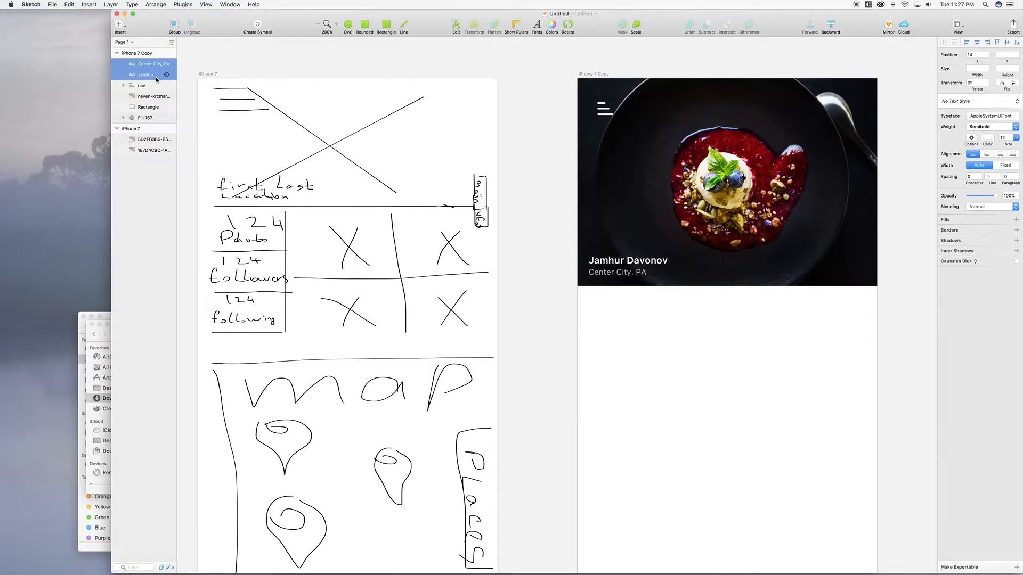
key("Left")
key("Left")
key("Left")
key("Left")
key("Left")
key("Right")
key("shift+Right")
key("shift+Right")
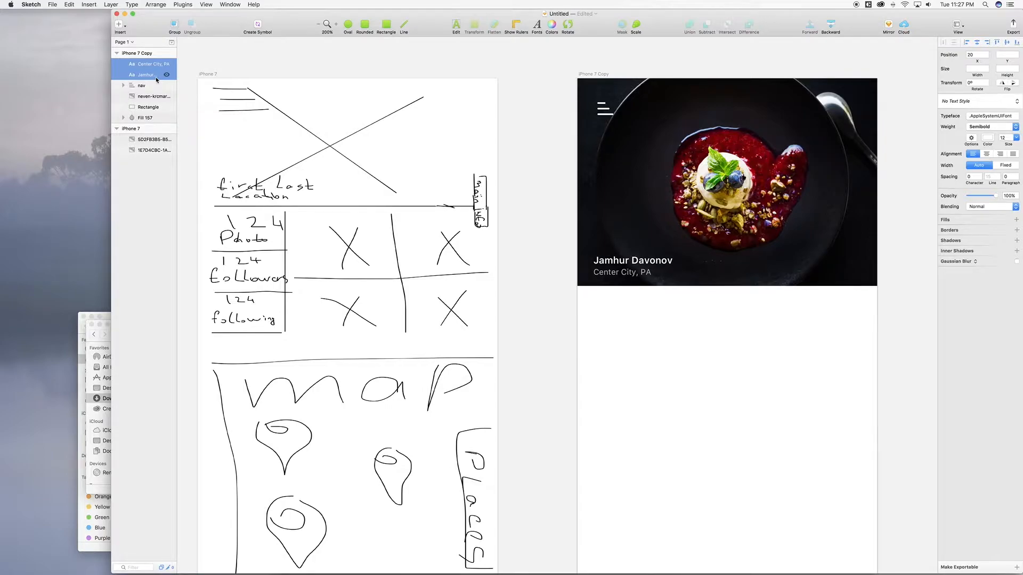
key("Right")
key("Right")
key("Right")
key("Right")
key("Right")
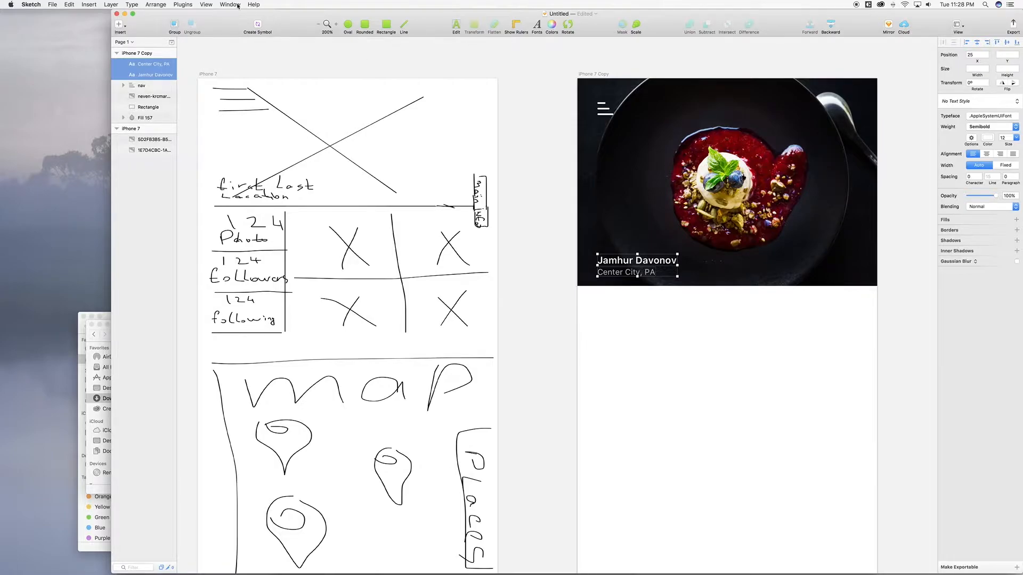
Step: Show canvas rulers and add vertical guides at 25 and 10 on the artboard
left_click(205, 4)
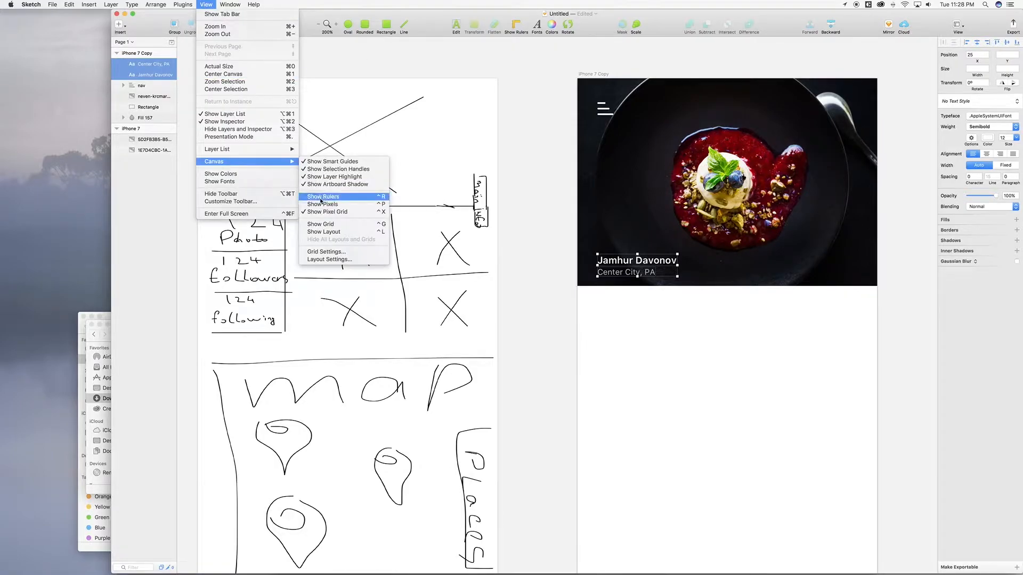
left_click(323, 197)
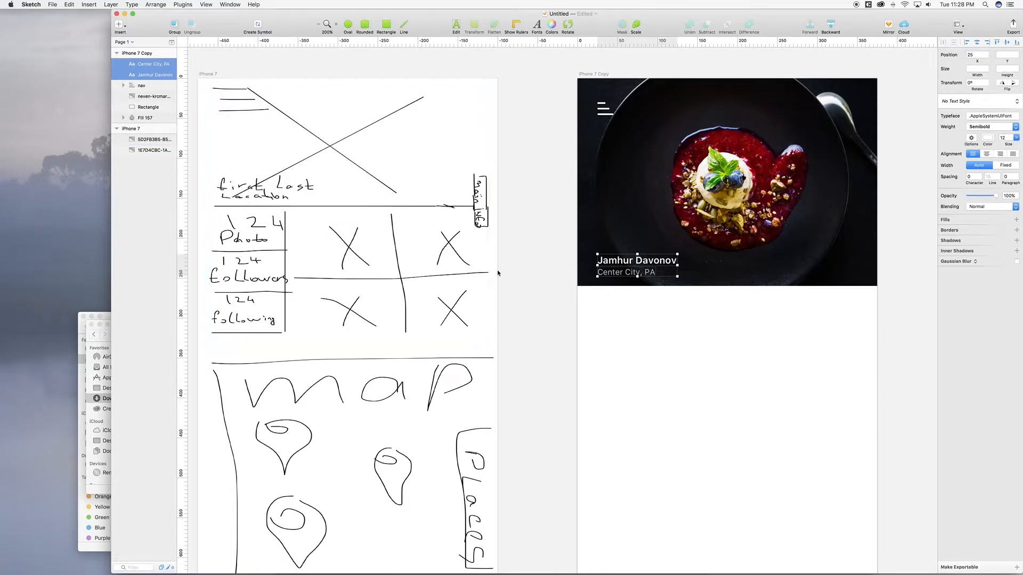
left_click(596, 44)
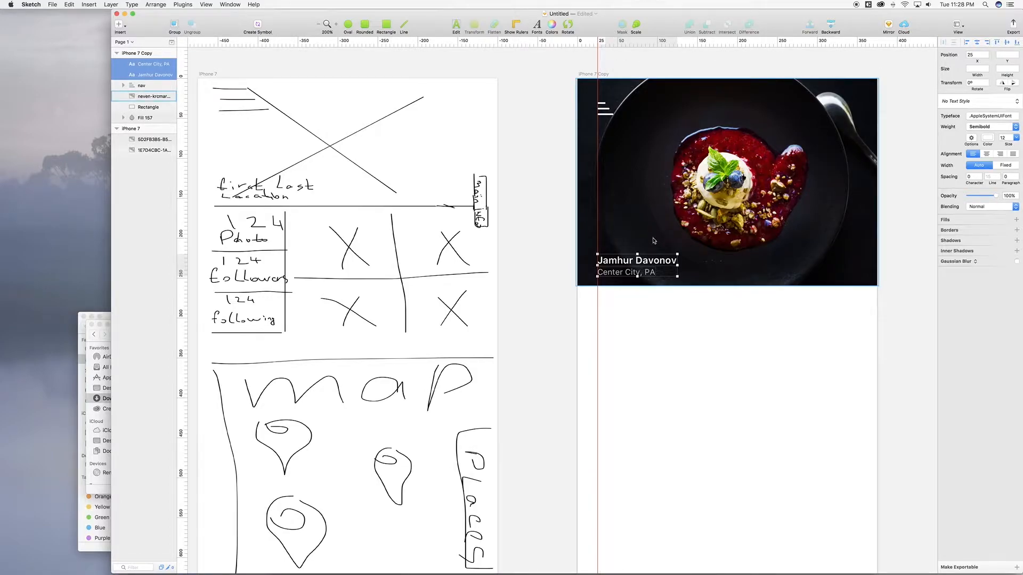
right_click(598, 46)
left_click(586, 47)
left_click(586, 47)
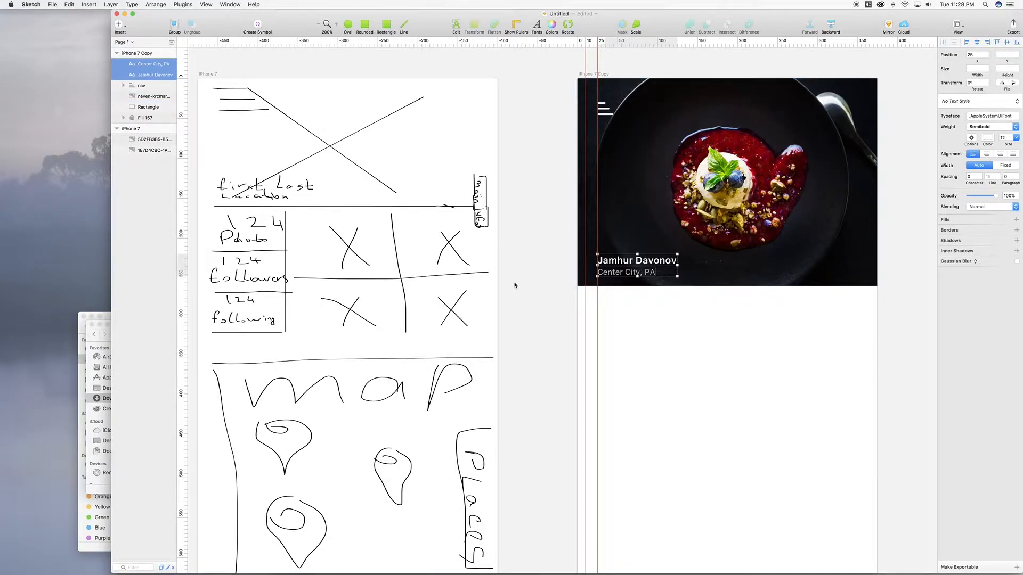
scroll(515, 285, "left", 1)
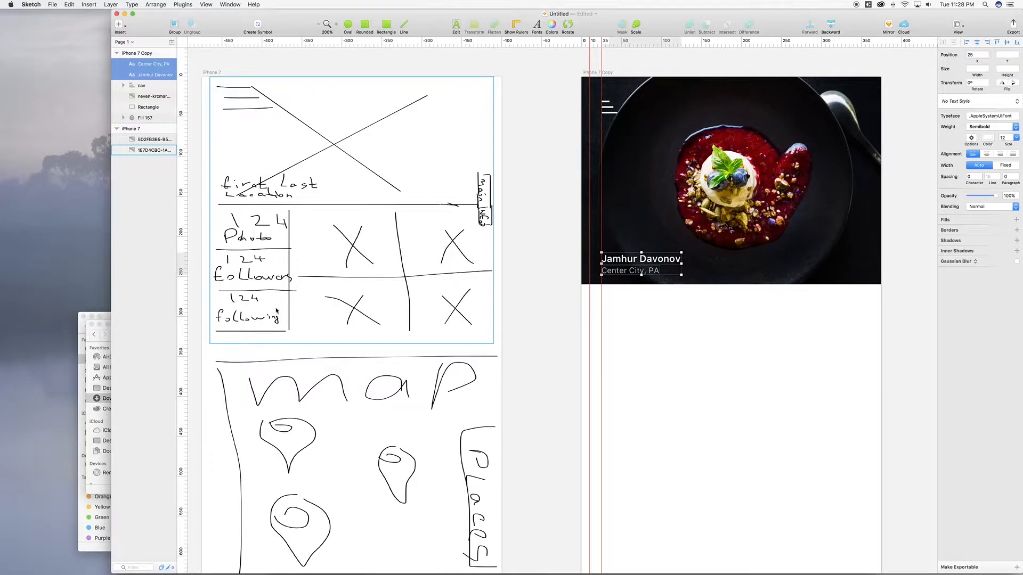
Step: Draw a borderless 100×210 rectangle below the food photo's left edge
scroll(690, 297, "down", 3)
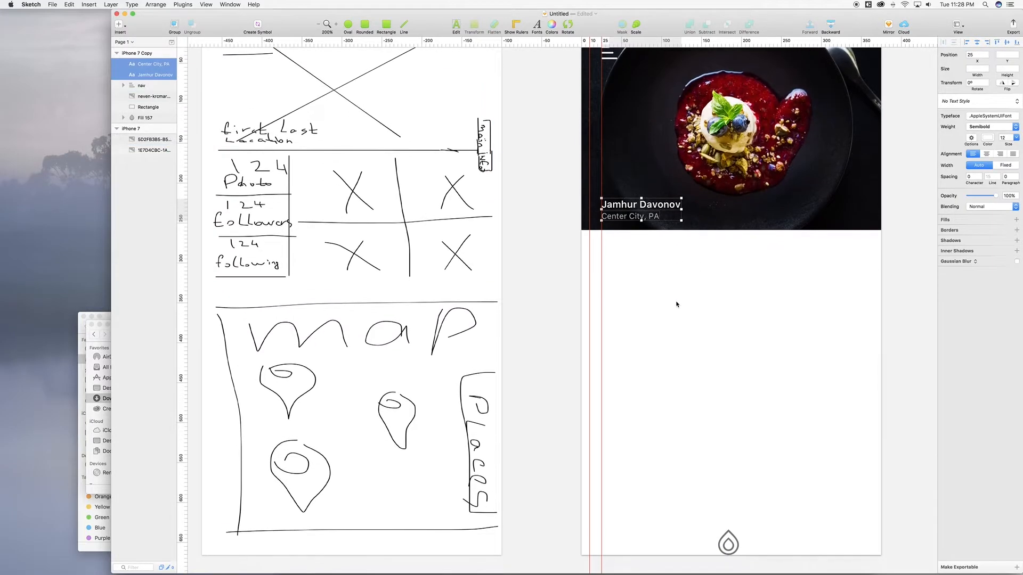
scroll(676, 304, "up", 1)
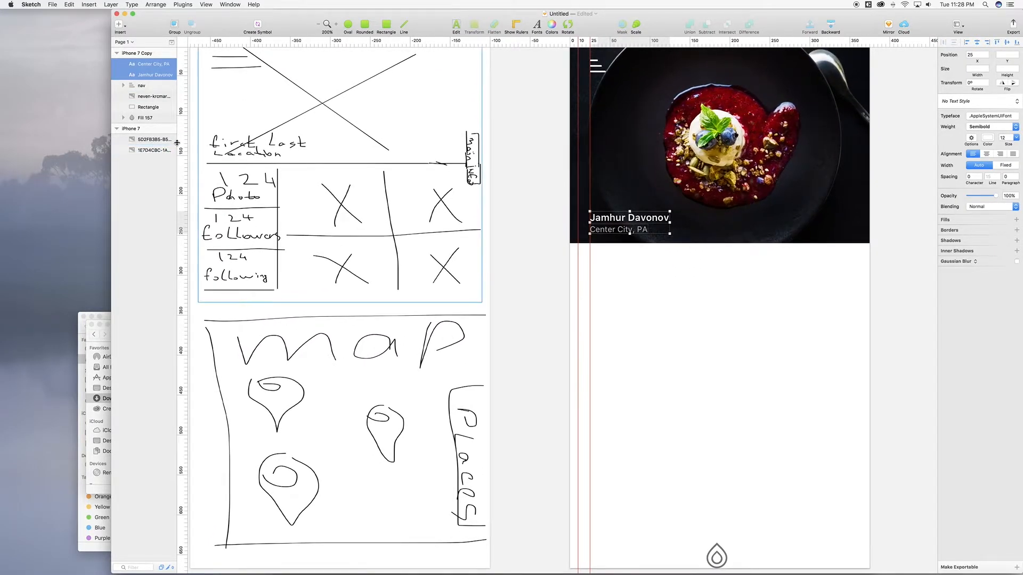
left_click(386, 25)
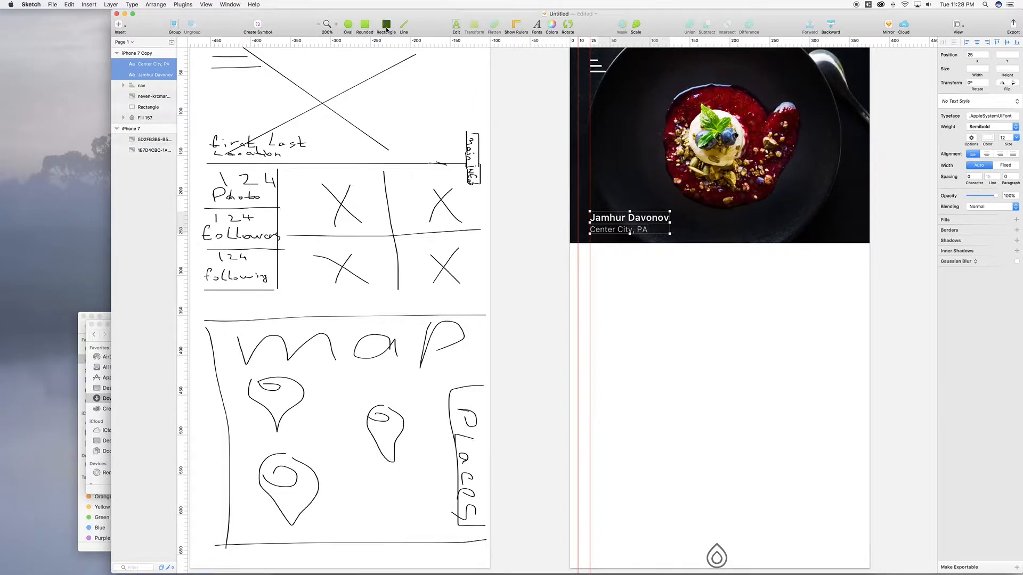
left_click(571, 243)
left_click_drag(572, 243, 618, 416)
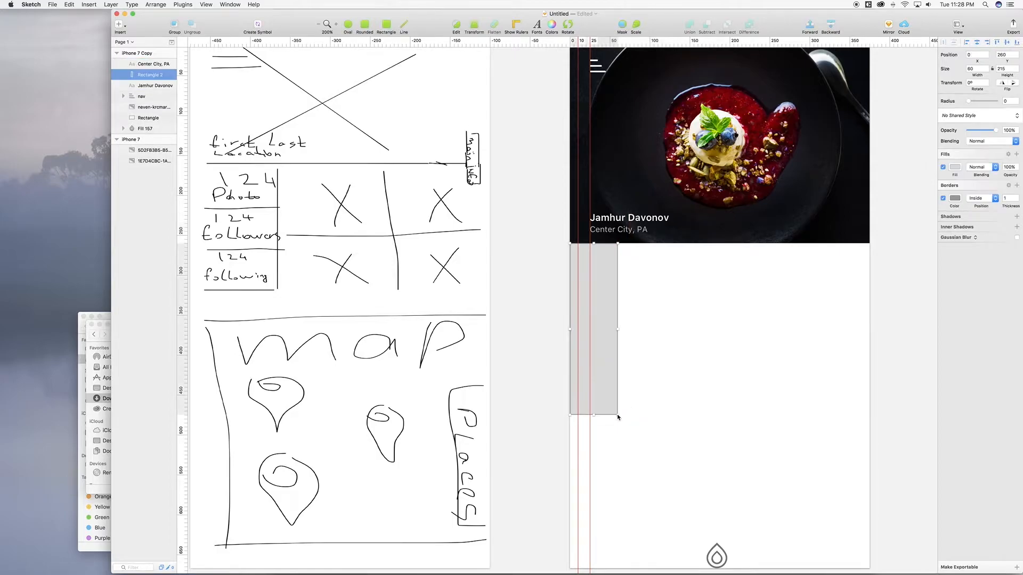
left_click(944, 198)
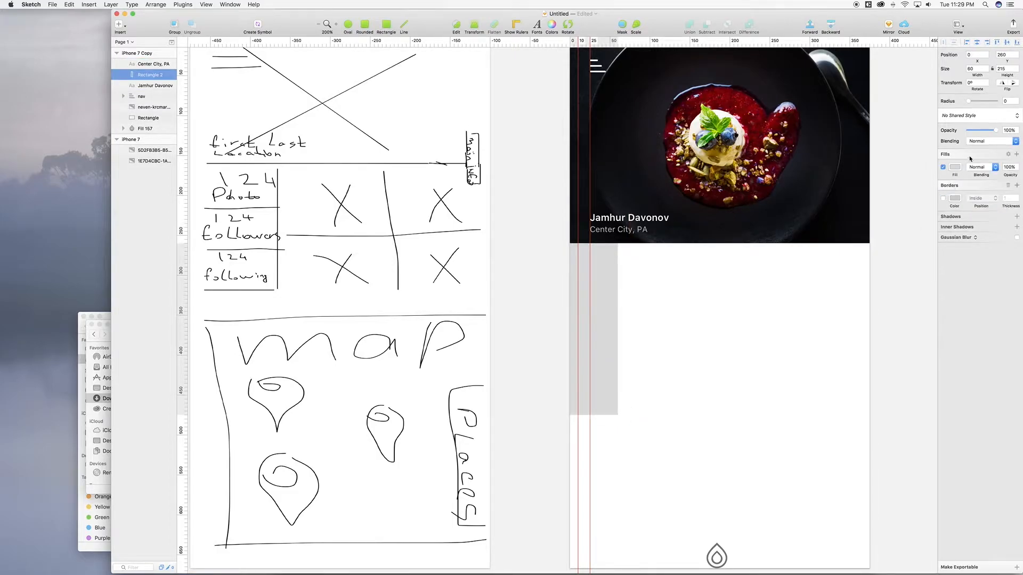
left_click(1004, 70)
type("210")
key("Return")
left_click(973, 69)
type("100")
key("Return")
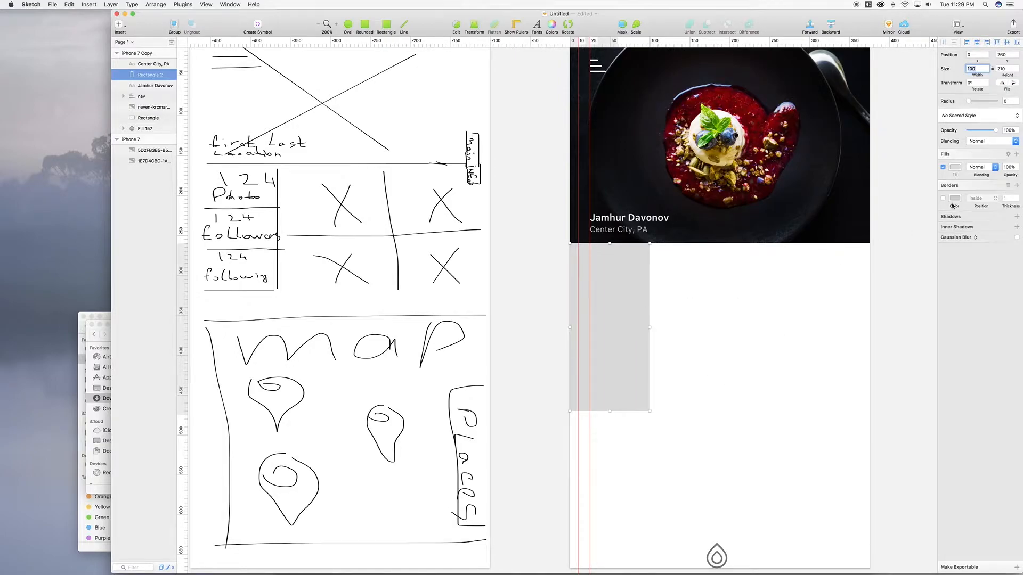
Step: Fill the rectangle white and give it a drop shadow with Y offset 2 and blur 4
left_click(957, 168)
left_click_drag(954, 205, 903, 157)
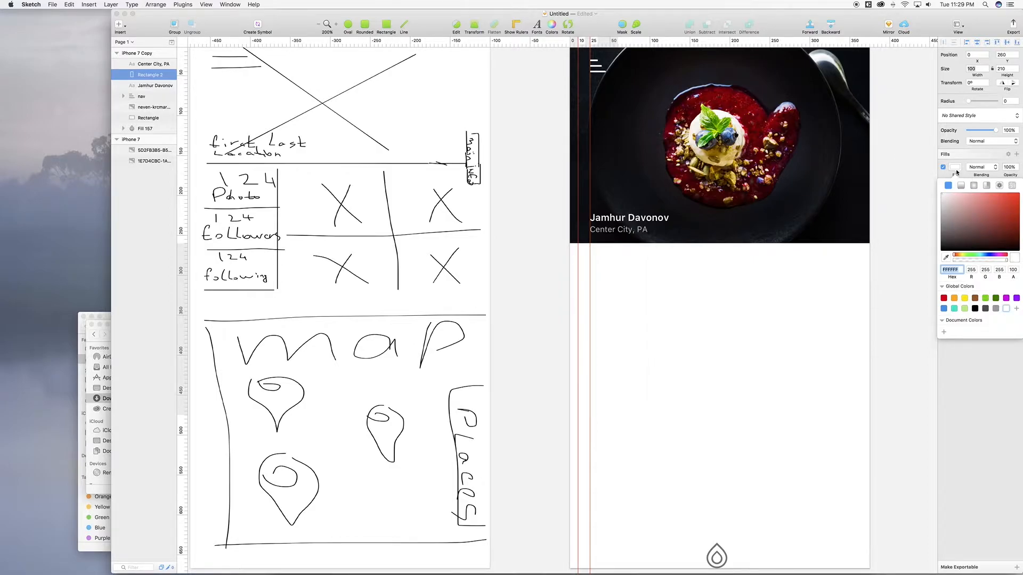
key("Escape")
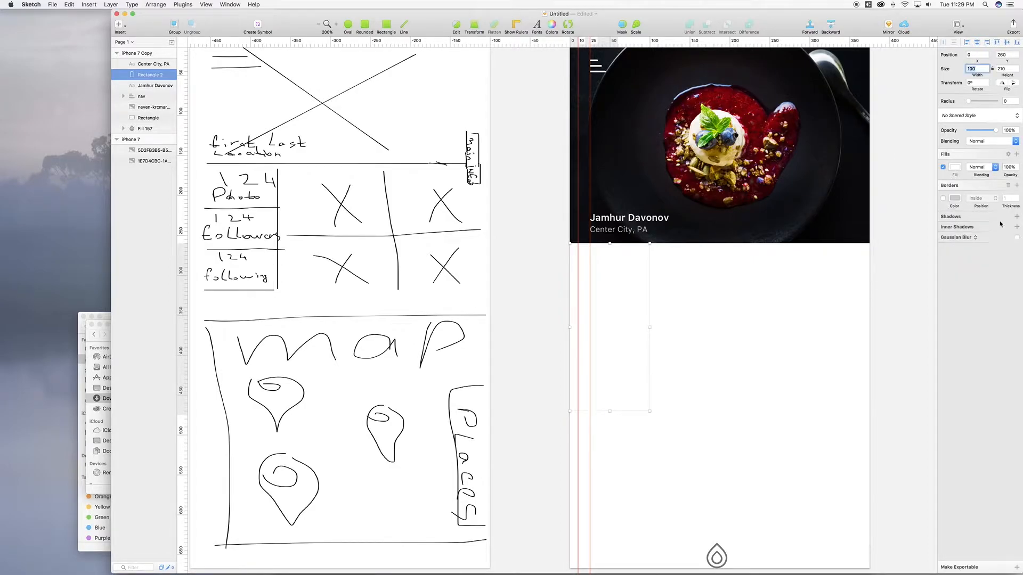
left_click(985, 218)
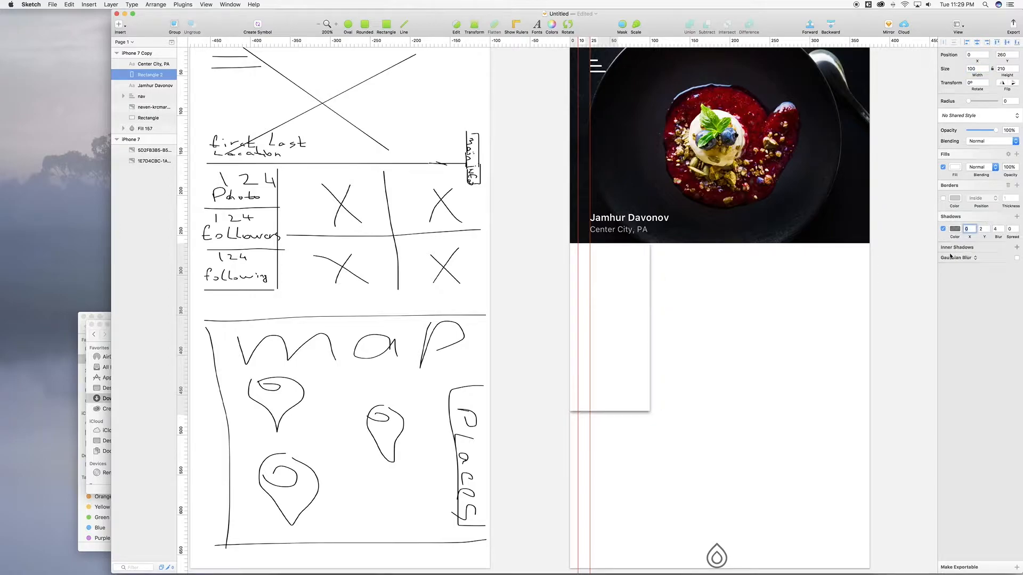
left_click(989, 228)
left_click(989, 232)
left_click(989, 232)
left_click(989, 233)
left_click(990, 229)
left_click(989, 228)
left_click(1003, 229)
left_click(1003, 229)
left_click(1003, 228)
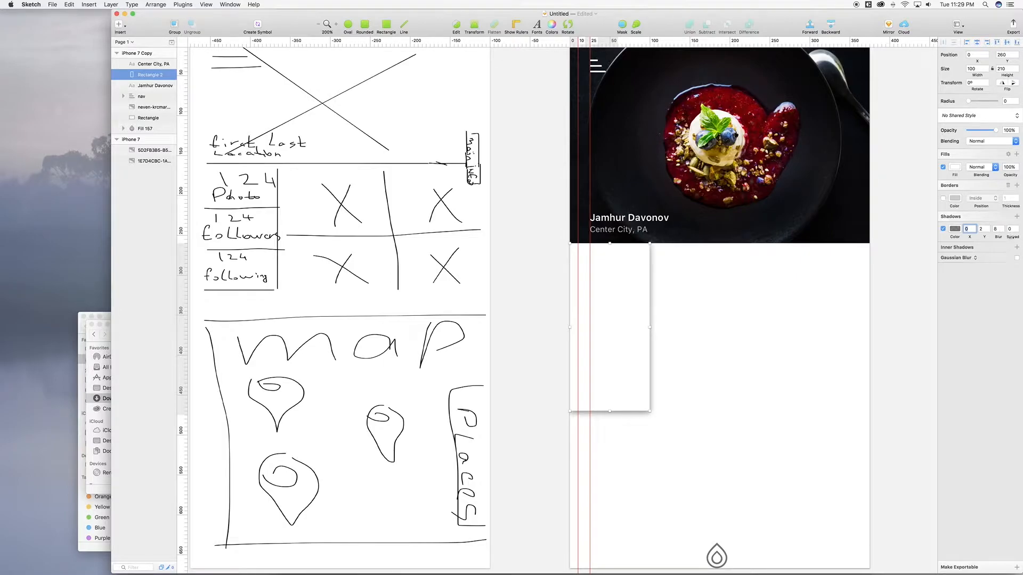
mouse_move(1008, 238)
left_mouse_down()
mouse_move(1019, 237)
mouse_move(1007, 237)
left_mouse_up()
left_click_drag(998, 237, 997, 237)
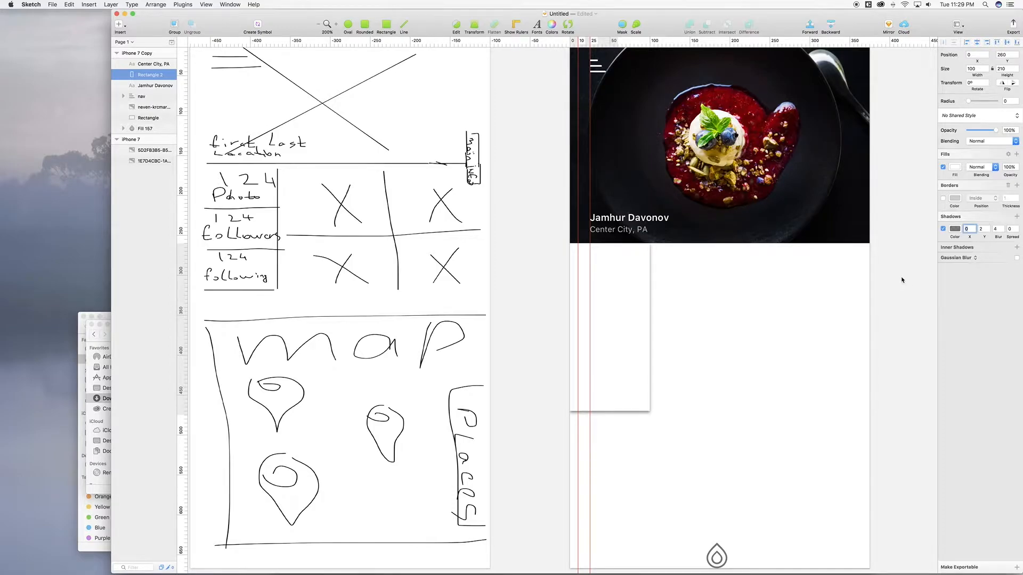
scroll(642, 301, "down", 3)
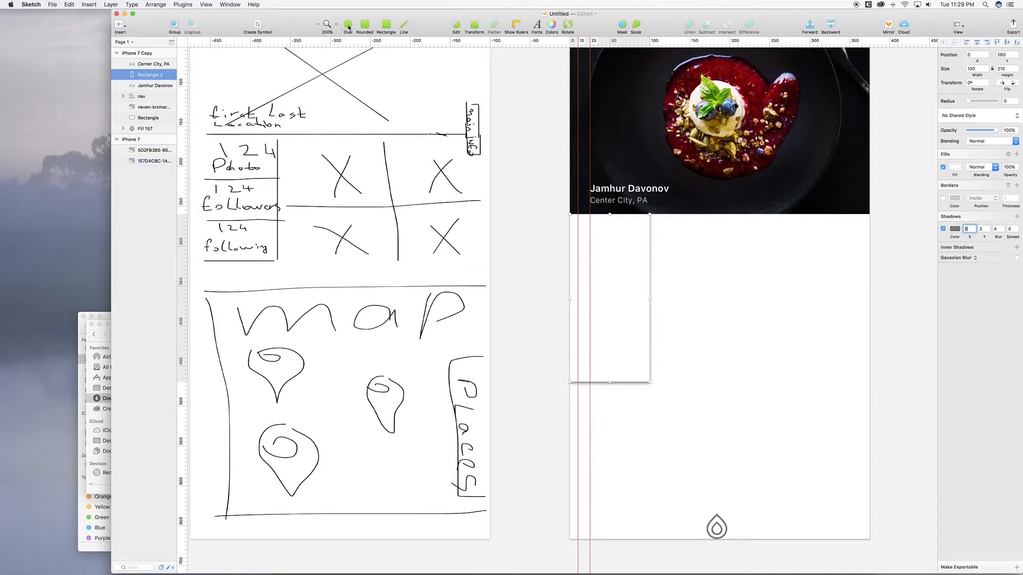
Step: Draw a second borderless white 100×137 rectangle in the lower part of the stats panel
left_click(385, 26)
left_click_drag(570, 382, 650, 485)
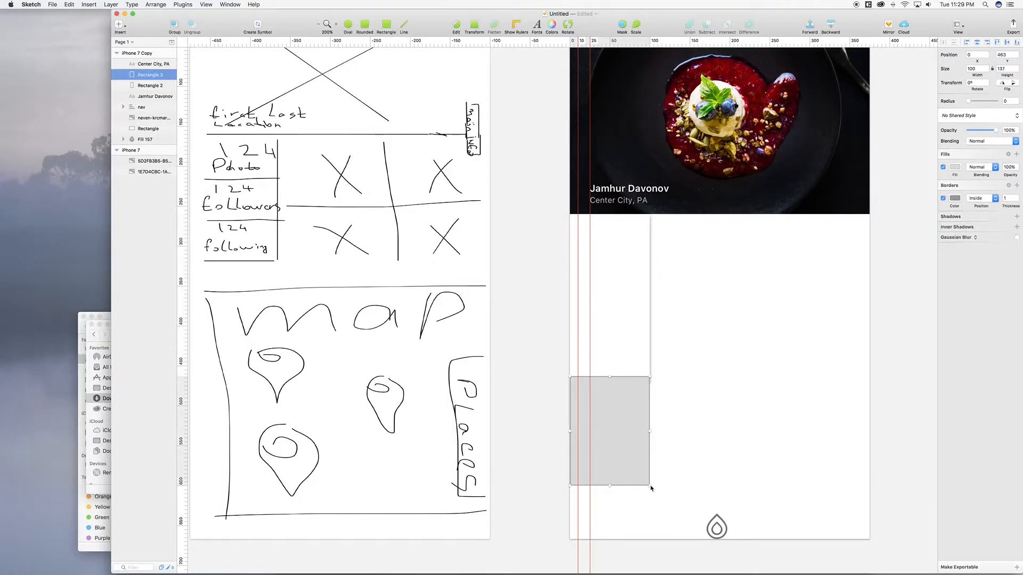
left_click(943, 198)
left_click(954, 168)
left_click_drag(956, 203, 899, 141)
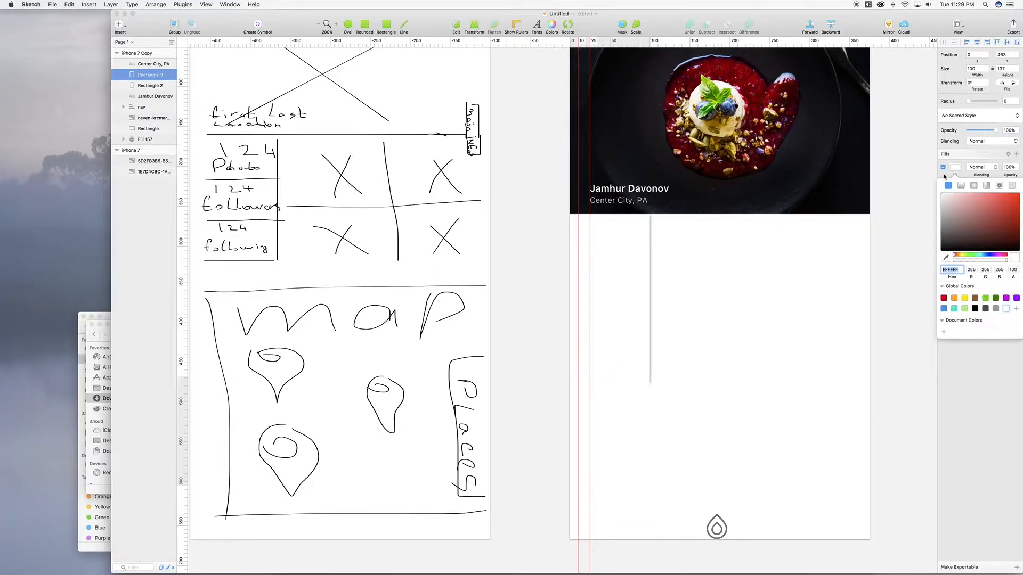
left_click(926, 194)
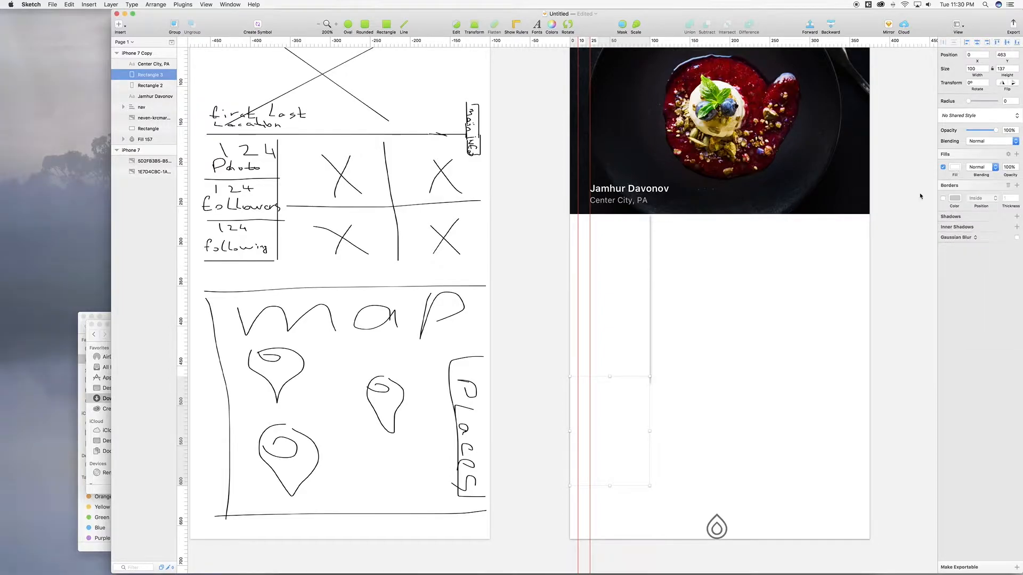
left_click(785, 383)
scroll(785, 384, "down", 2)
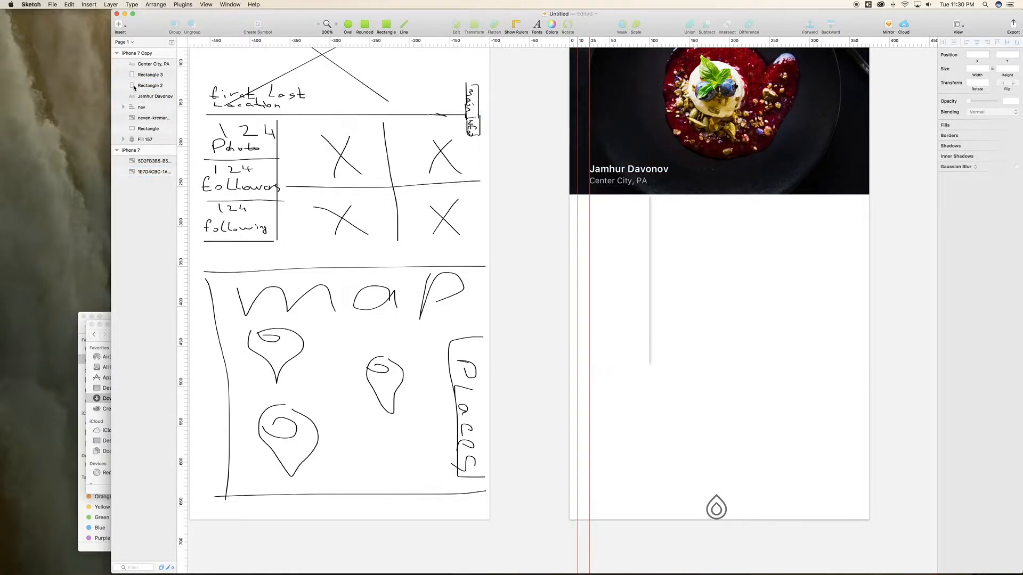
Step: Add a 125 count label in the stats panel in 656565 grey, saved as a document colour
left_click(119, 24)
mouse_move(144, 58)
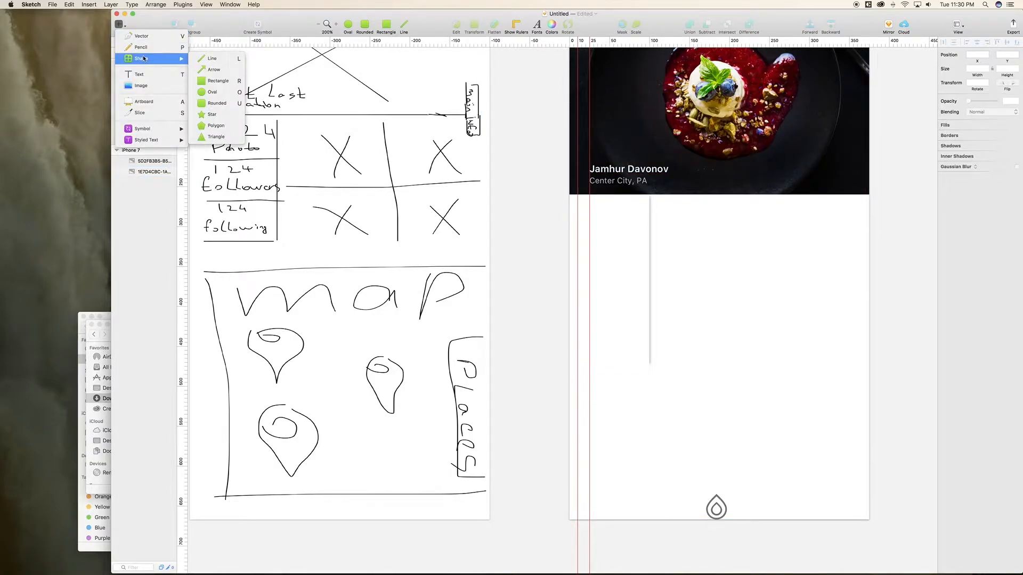
left_click(218, 81)
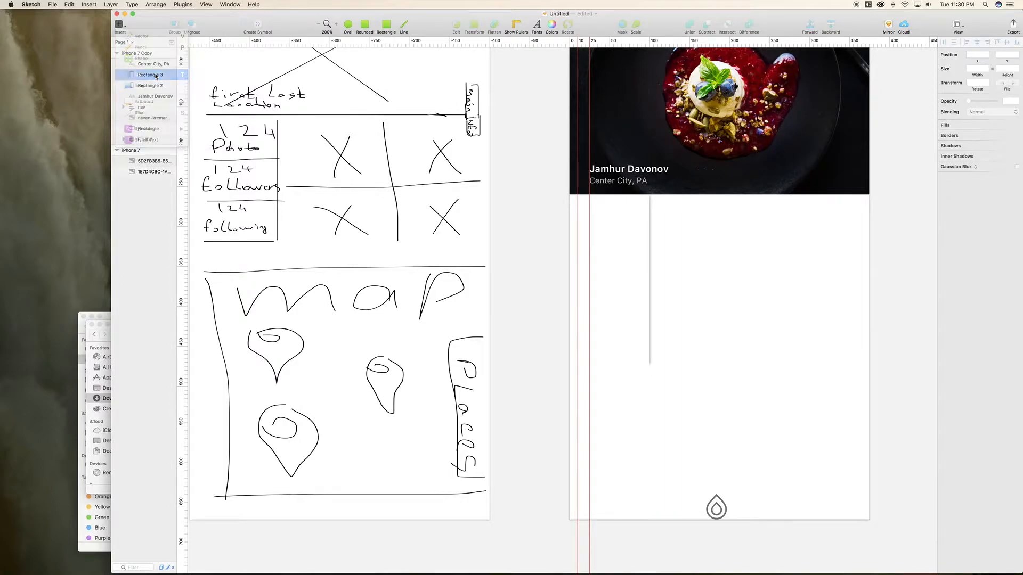
left_click(604, 218)
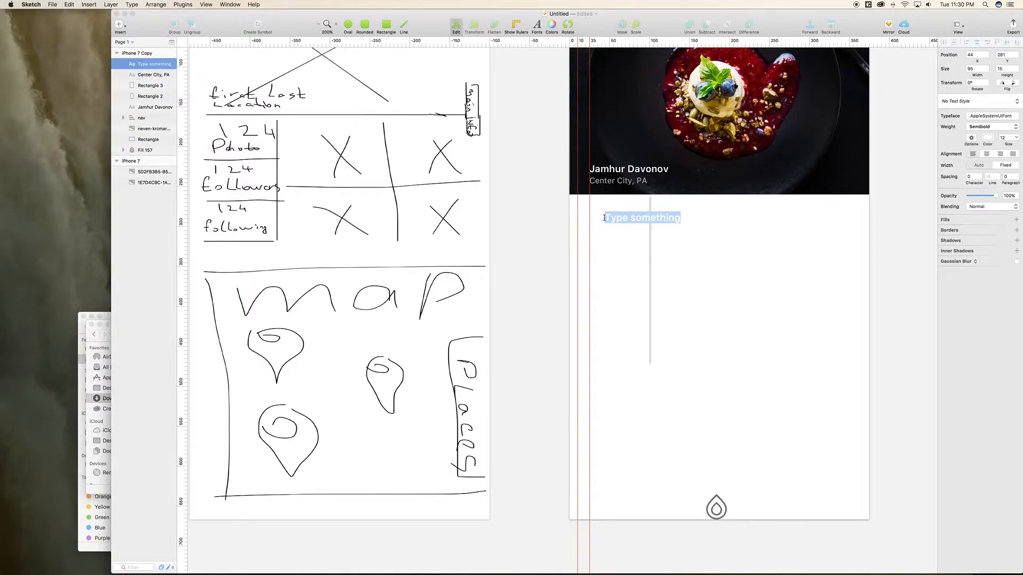
type("124")
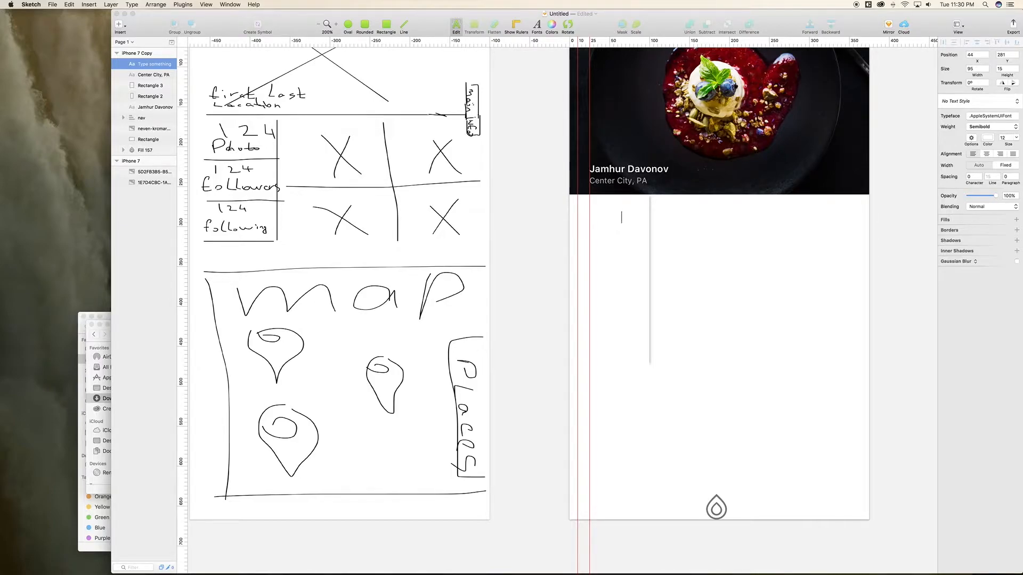
key("shift+Left")
key("shift+Left")
key("shift+Left")
left_click(987, 141)
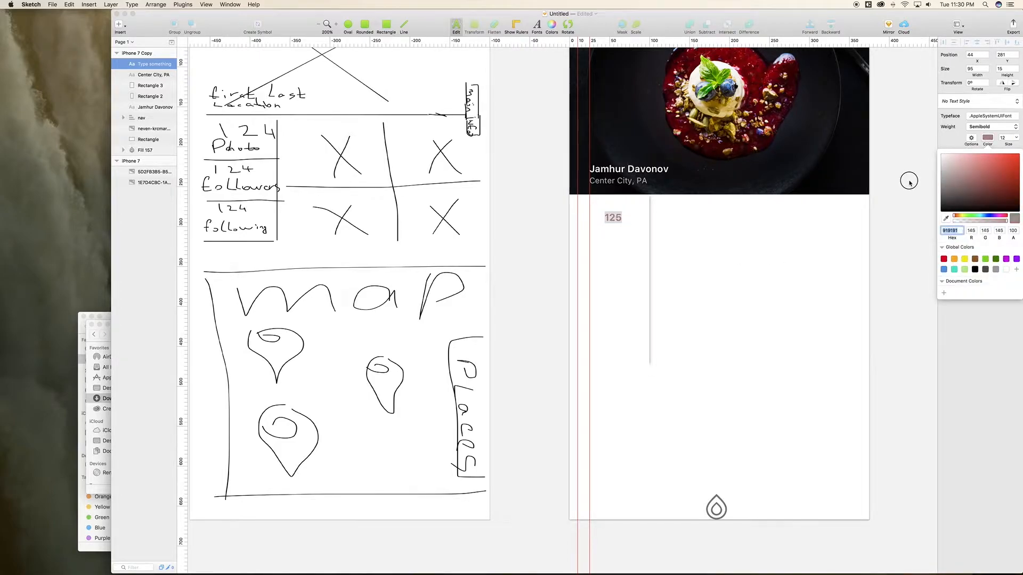
left_click_drag(902, 187, 897, 192)
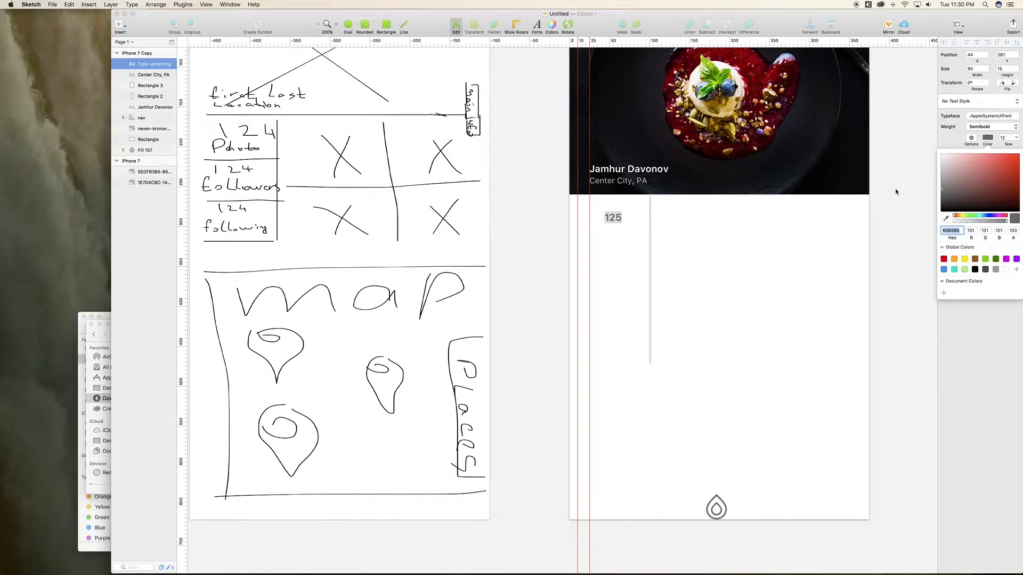
left_click(944, 292)
Step: Duplicate the 125 text layer with copy and paste
double_click(621, 219)
left_click(623, 220)
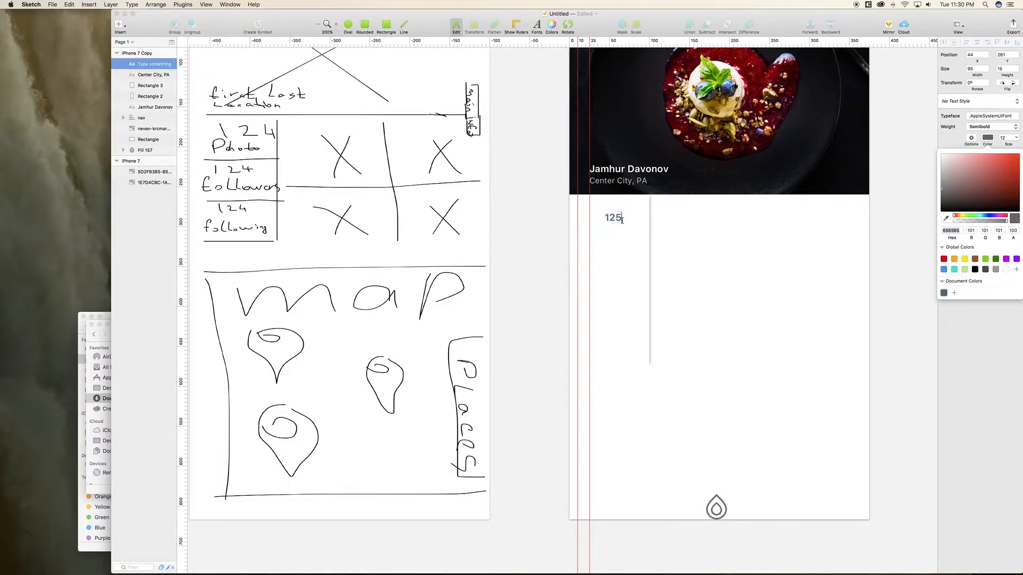
left_click(634, 257)
left_click(620, 220)
key("super+c")
key("super+v")
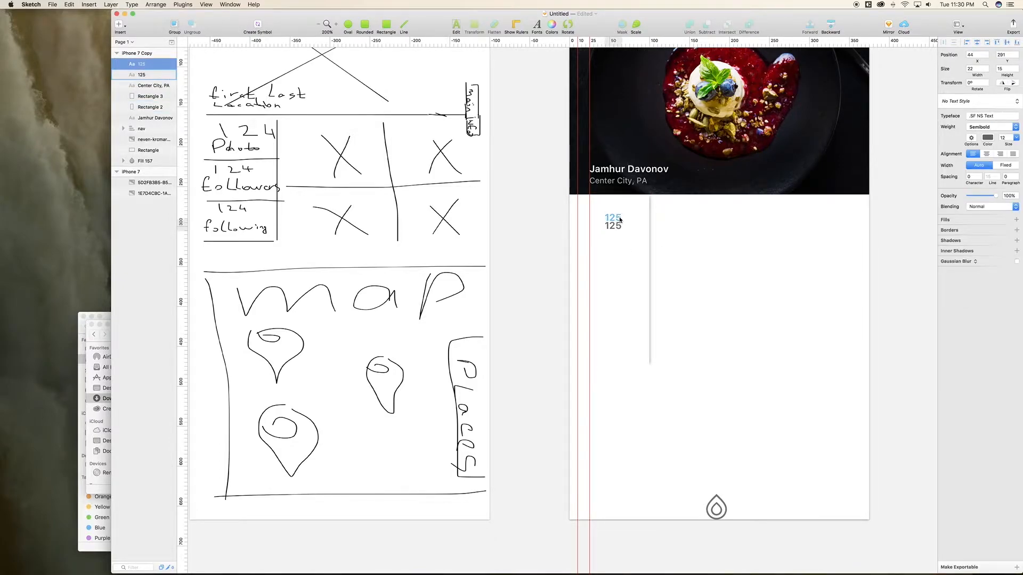
Step: Retype the duplicated count as 'Photo' and make it a pale grey
double_click(615, 226)
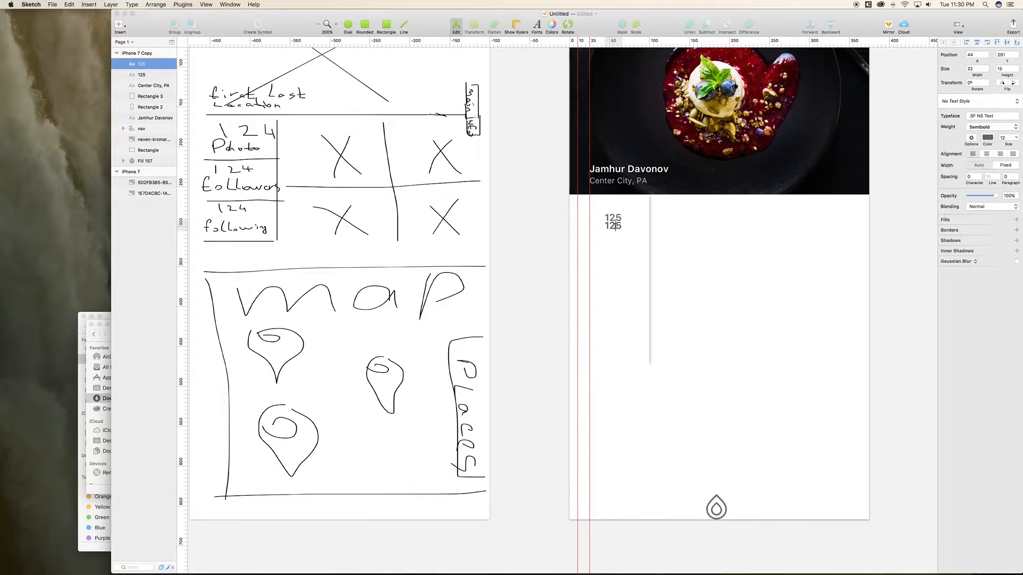
type("Photo")
key("Delete")
key("BackSpace")
key("BackSpace")
double_click(625, 227)
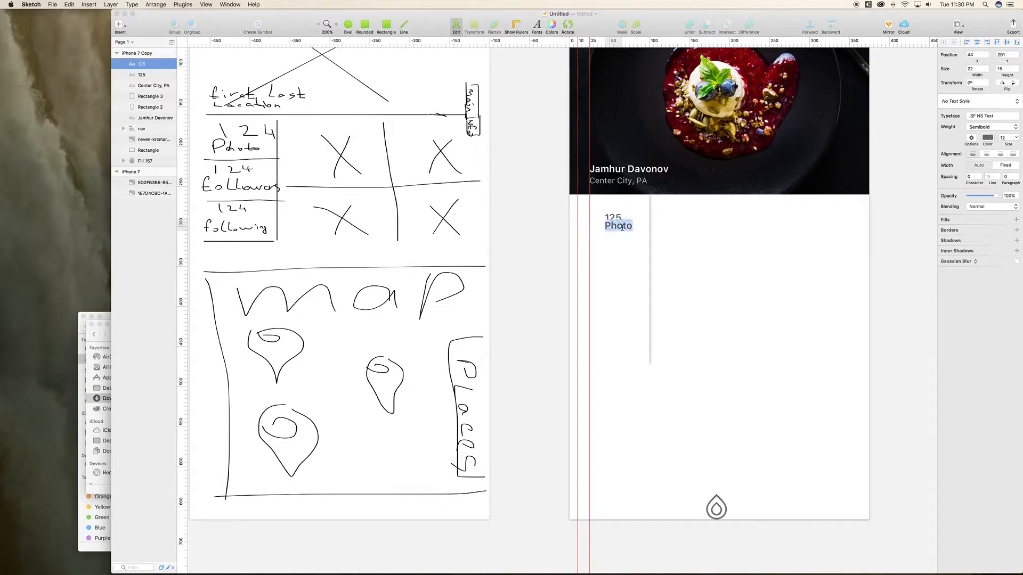
left_click(988, 138)
left_click_drag(951, 181, 931, 168)
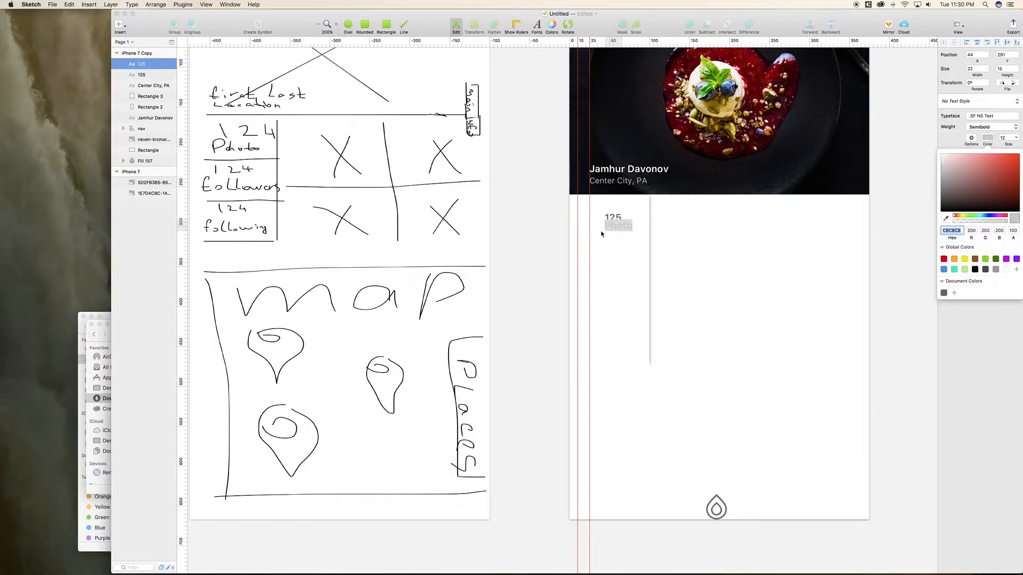
left_click(152, 77)
left_click(152, 86)
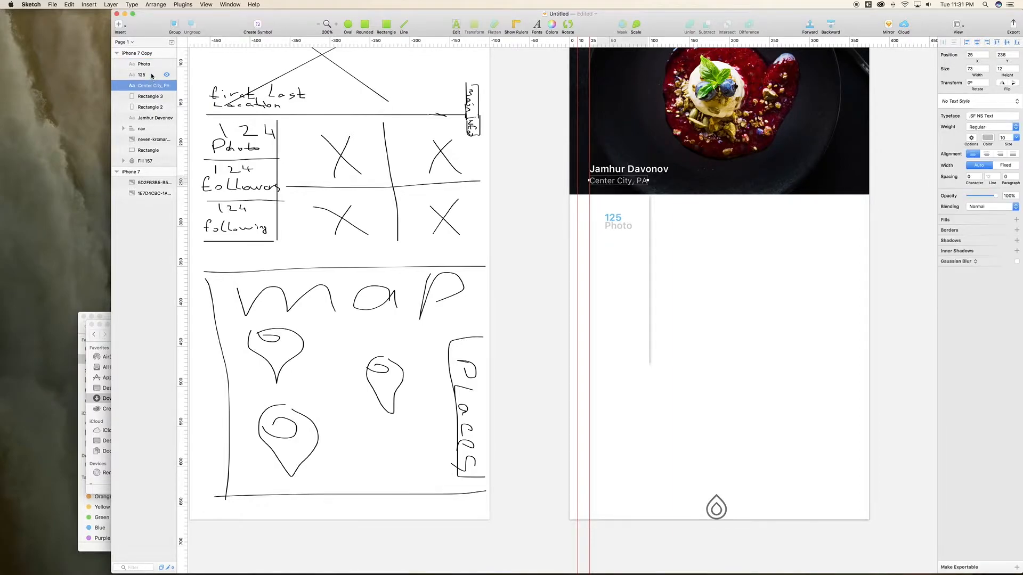
Step: Shrink the Photo label to size 10 and nudge it down one pixel
left_click(150, 75)
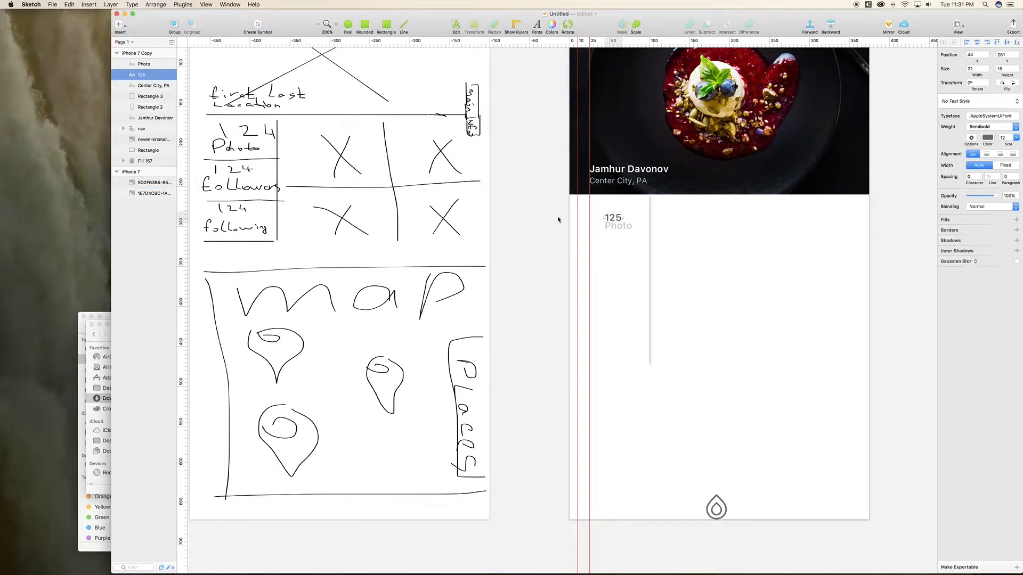
left_click(627, 230)
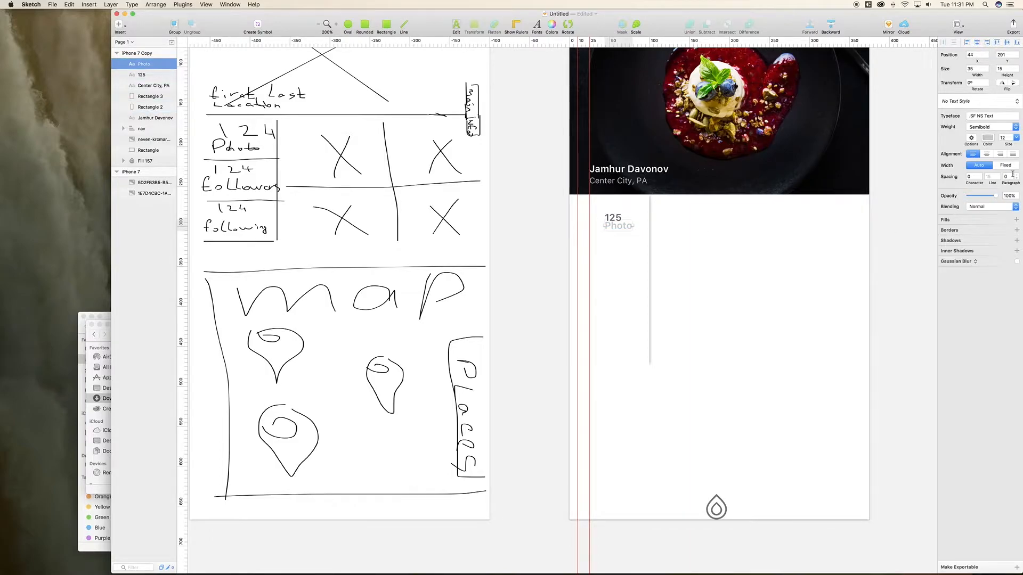
left_click(1017, 139)
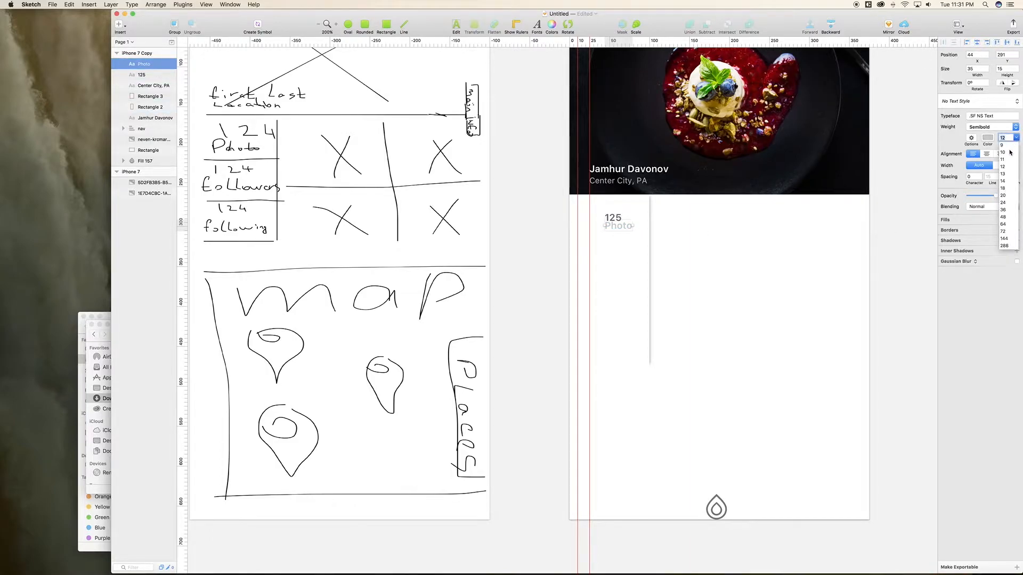
left_click(1008, 155)
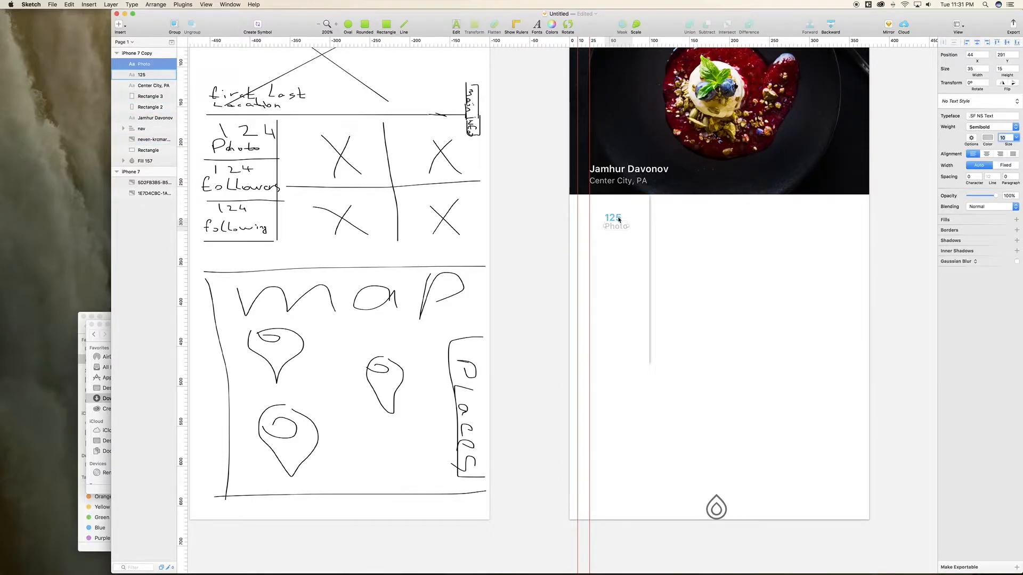
left_click(615, 227)
key("Down")
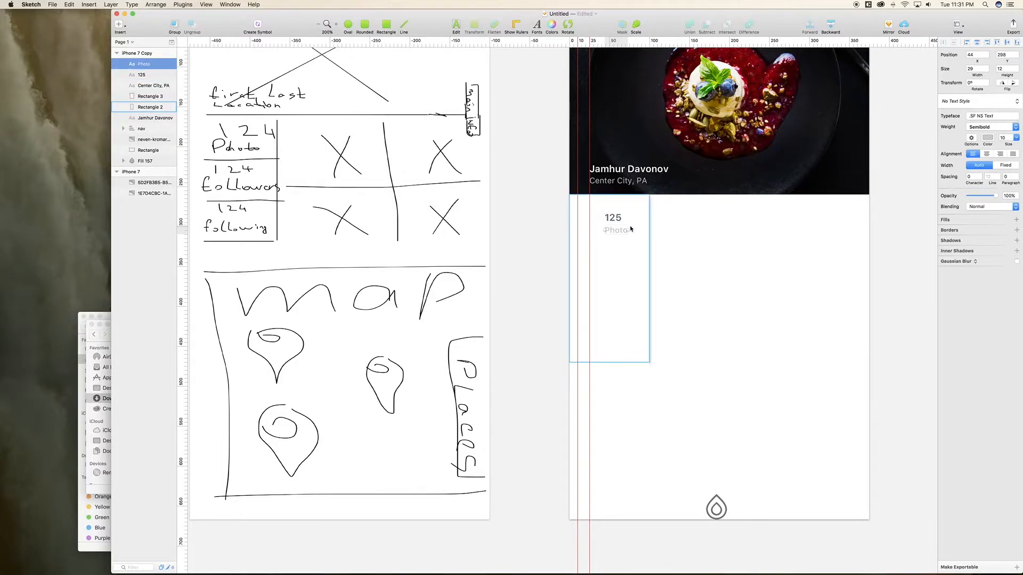
Step: Select the 125 and Photo layers together in the Layers list
key("super+minus")
key("super+plus")
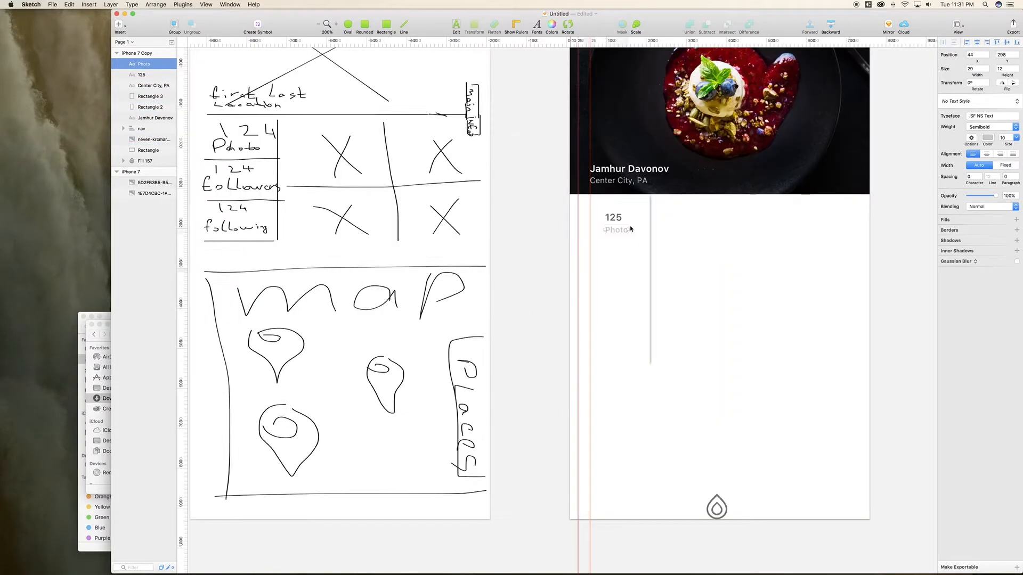
left_click(627, 241, "shift")
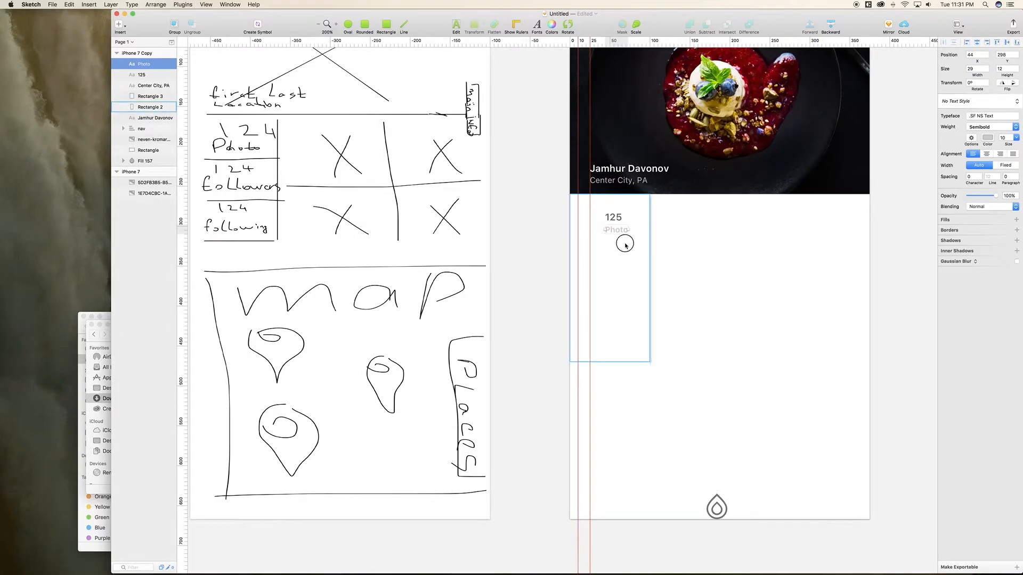
left_click(148, 79, "shift")
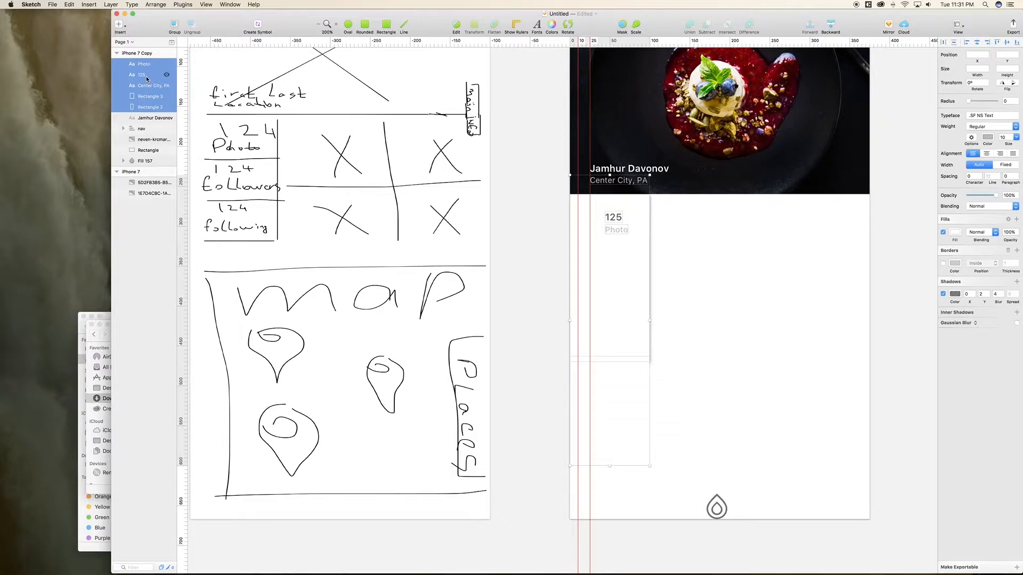
Step: Group the 125 count with its Photo label and name the group 'photo'
left_click(147, 79)
left_click(152, 66, "shift")
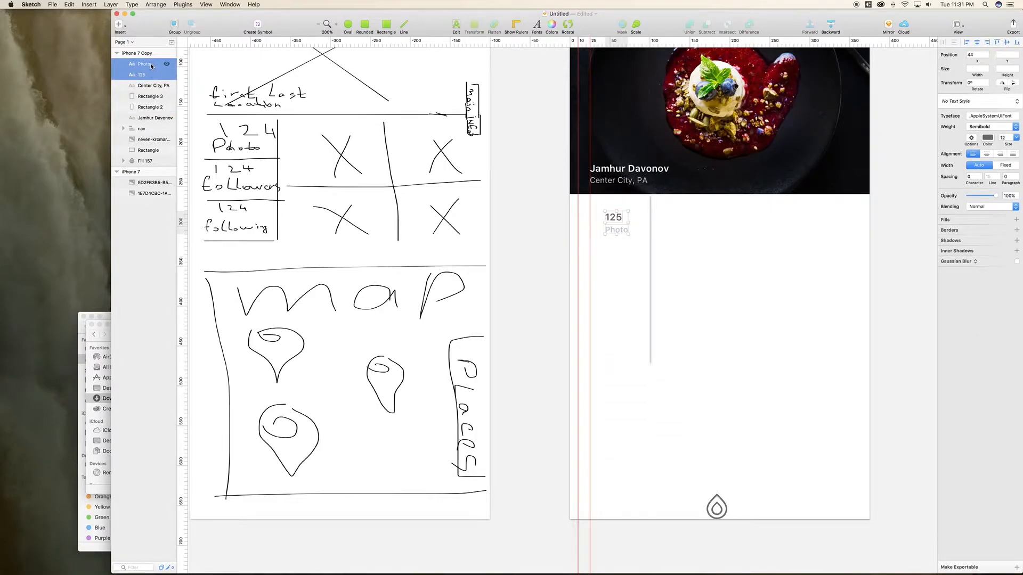
key("super+g")
double_click(145, 64)
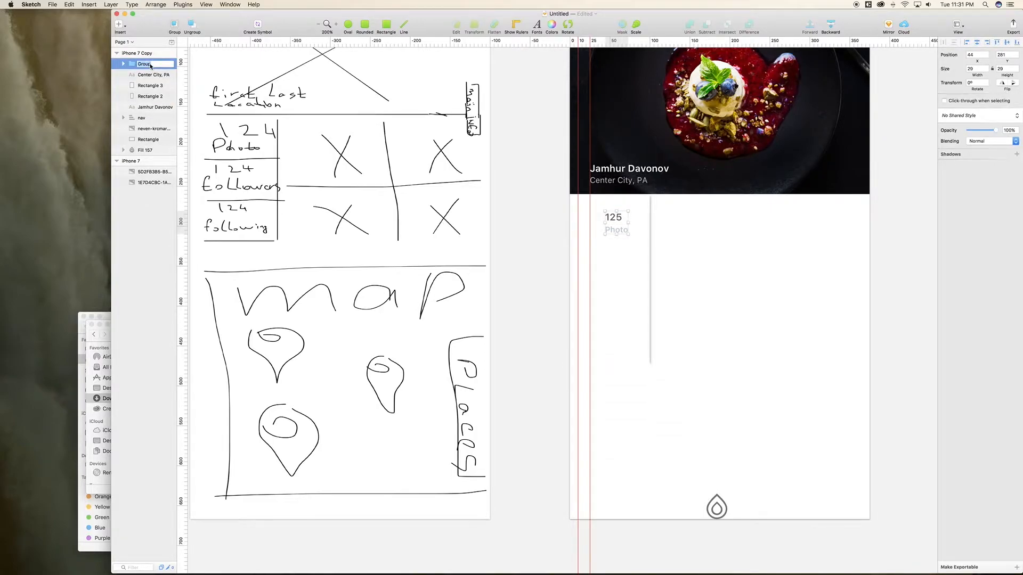
type("photo")
key("Return")
Step: Rename Rectangle 3 and Rectangle 2 both to 'bkg'
left_click(145, 87)
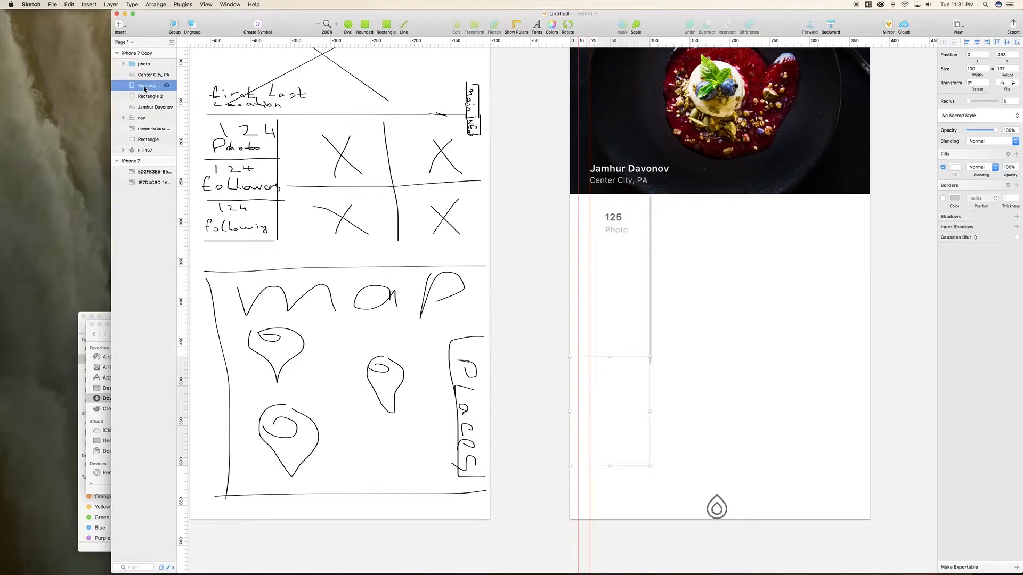
double_click(145, 87)
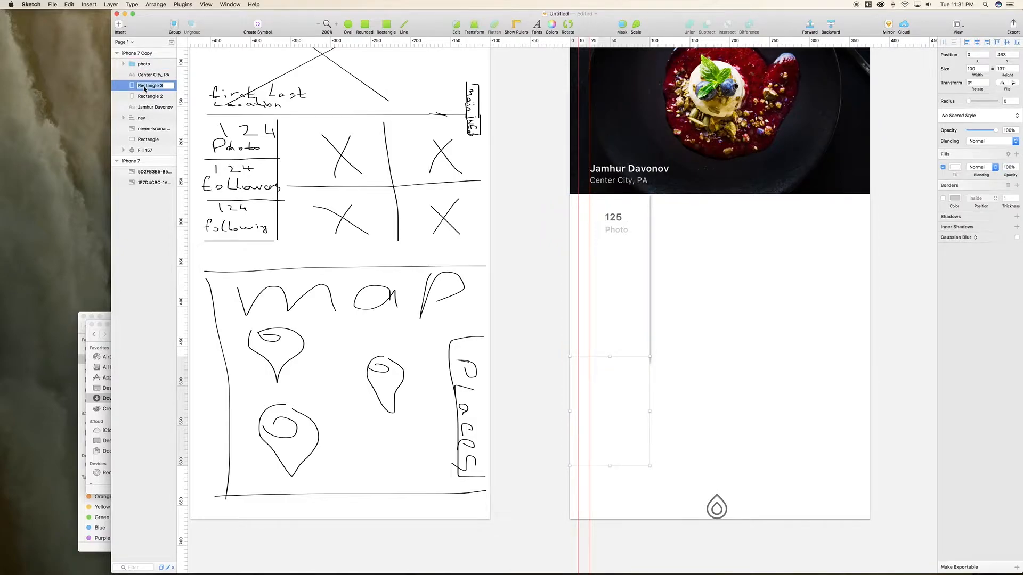
type("bkg")
key("Return")
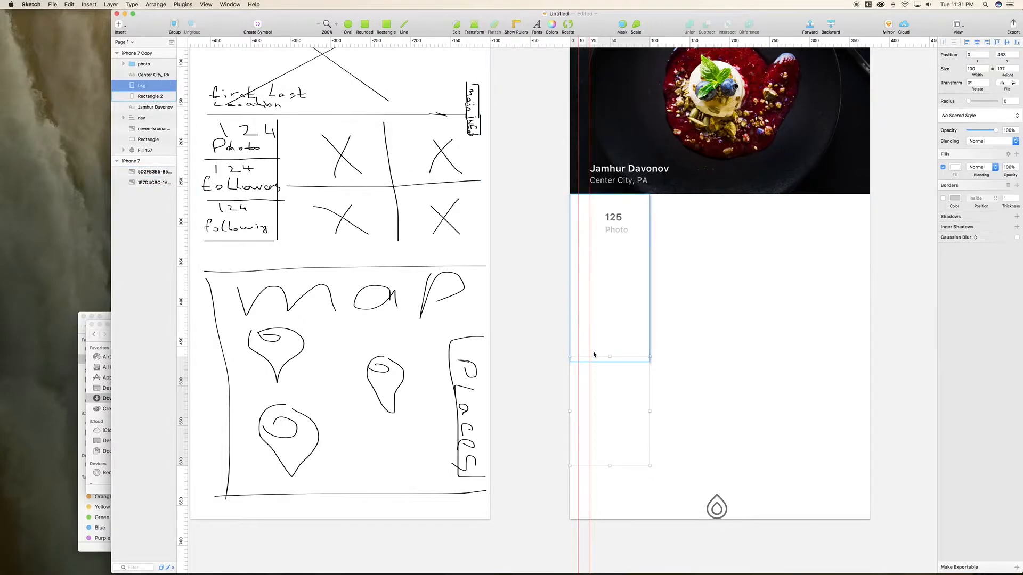
left_click(151, 97)
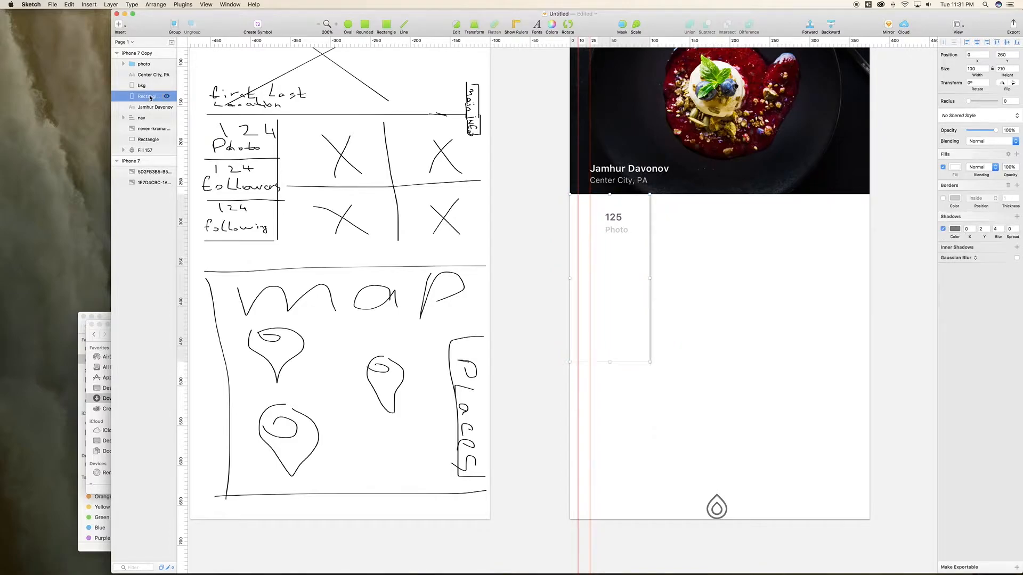
double_click(150, 98)
type("bkg")
key("Return")
Step: Group the two bkg rectangles and name the group 'BKG'
left_click(151, 87, "shift")
key("super+g")
double_click(149, 87)
type("BKG")
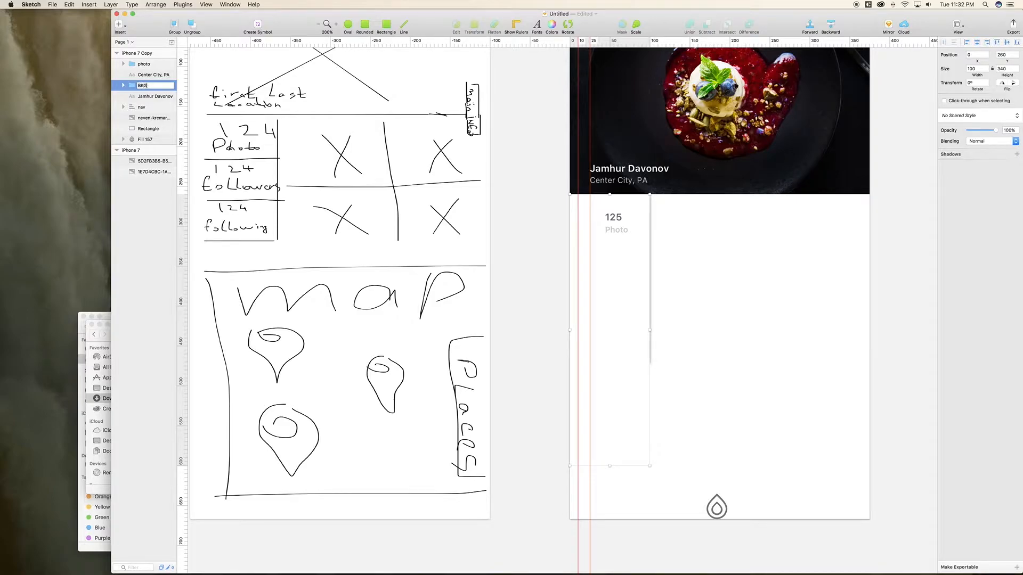
key("Return")
Step: Centre and top-align the 125 Photo stat in the column, then shift it 20 px down
left_click(146, 64, "super")
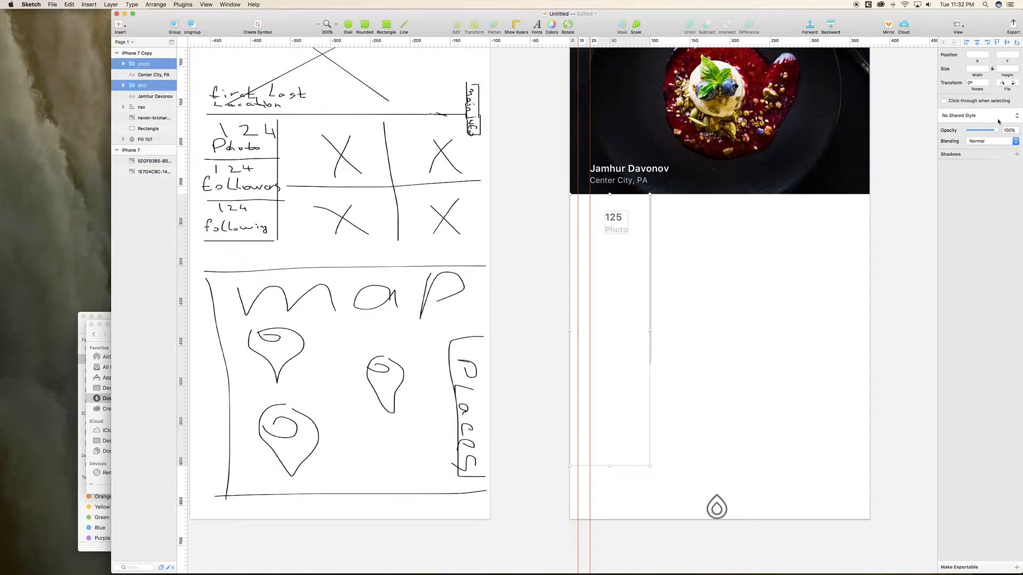
left_click(979, 44)
left_click(998, 43)
left_click(146, 74)
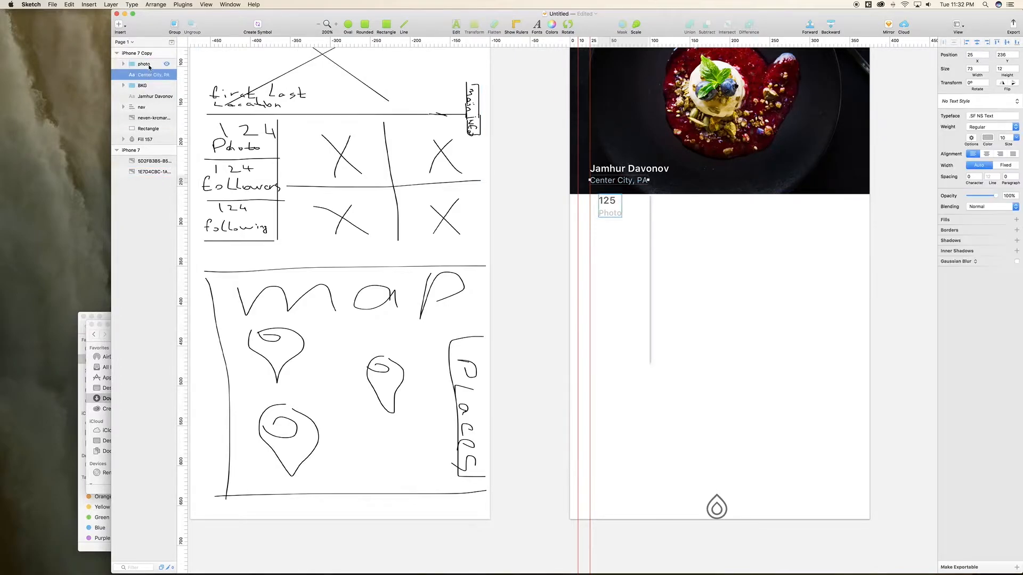
left_click(149, 64)
key("Up")
key("Up")
key("Up")
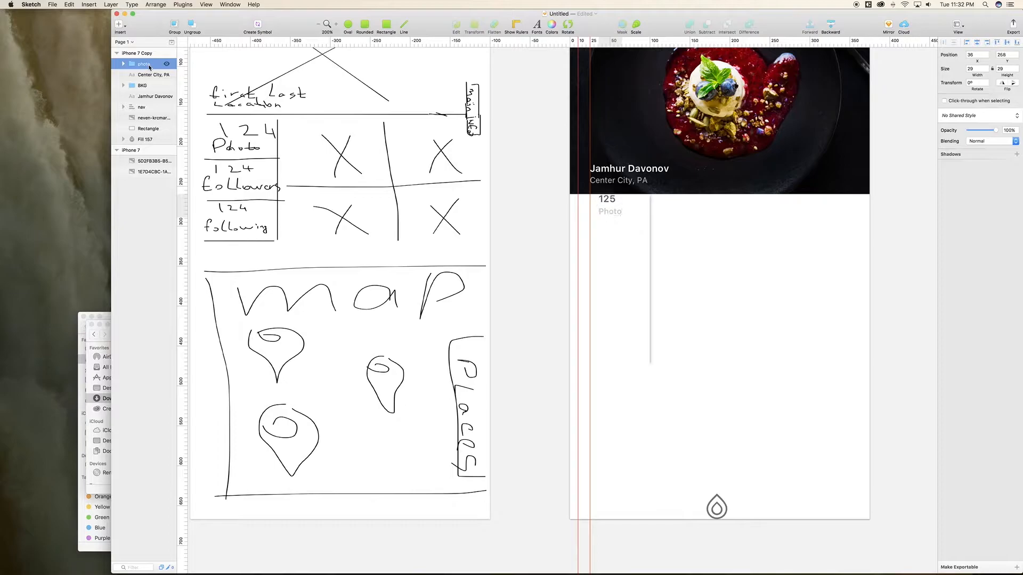
key("Up")
key("shift+Down")
key("shift+Down")
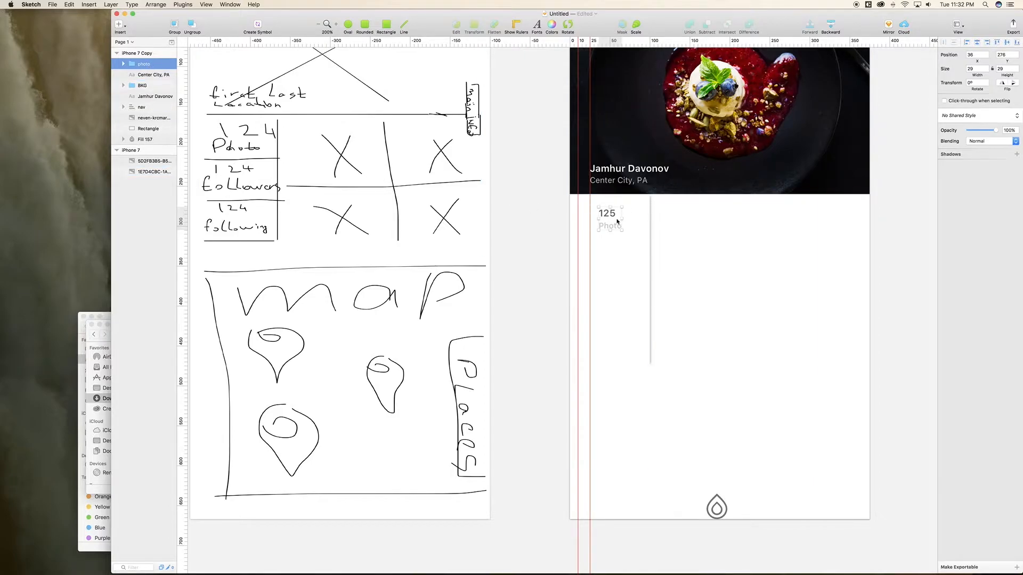
Step: Duplicate the stat twice, spacing the copies down the column
key("super+d")
key("shift+Down")
key("shift+Down")
key("shift+Down")
key("shift+Down")
key("shift+Down")
key("shift+Down")
key("shift+Down")
key("shift+Down")
key("shift+Down")
key("shift+Down")
key("shift+Down")
key("shift+Down")
key("shift+Down")
key("shift+Down")
key("shift+Down")
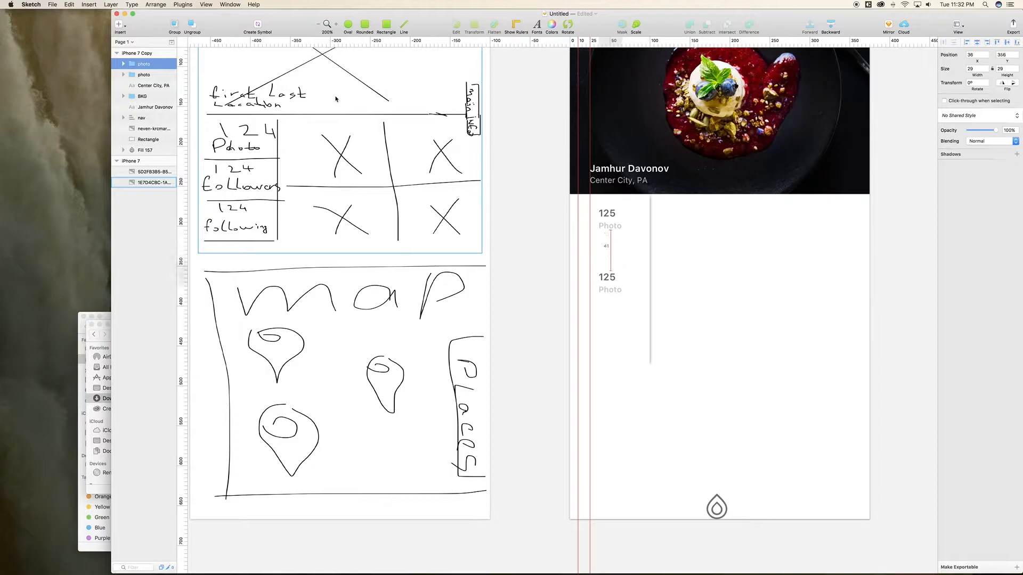
key("shift+Down")
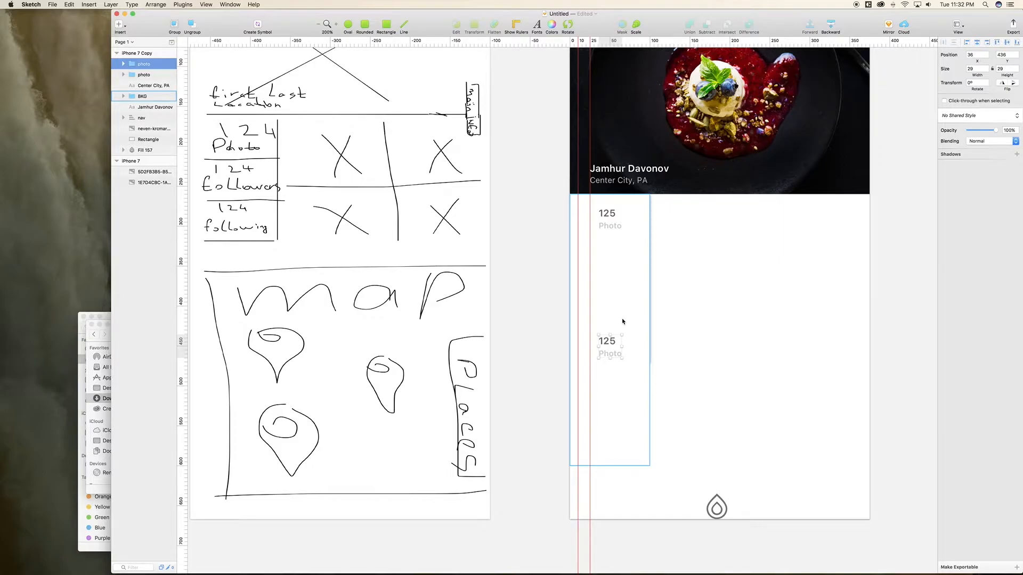
key("super+d")
key("shift+Up")
key("shift+Up")
key("shift+Up")
key("shift+Up")
key("shift+Up")
key("shift+Up")
key("shift+Up")
key("shift+Up")
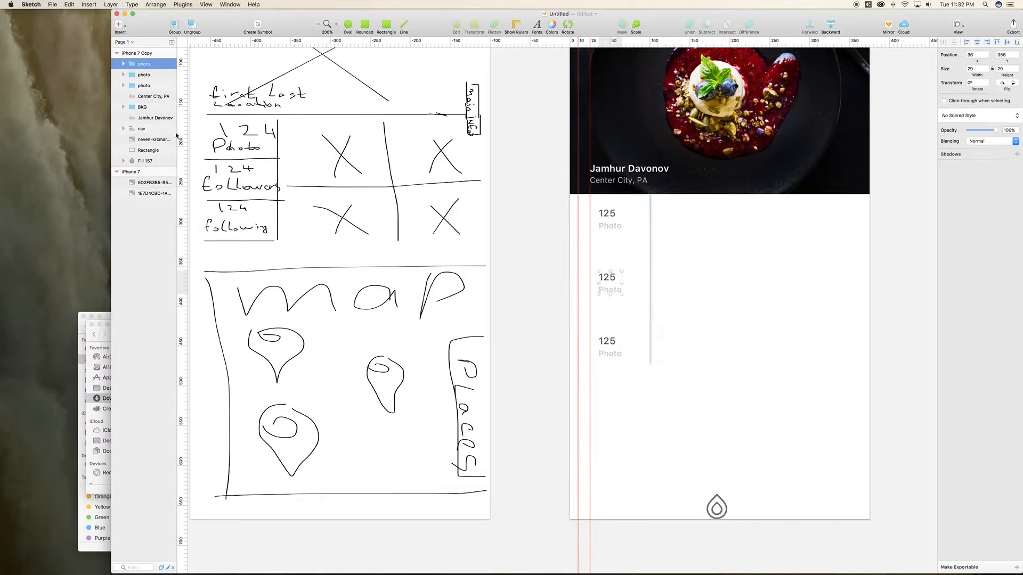
Step: Rename the second and third stat groups to Follower and Following
double_click(144, 65)
type("Follower")
key("Return")
double_click(147, 78)
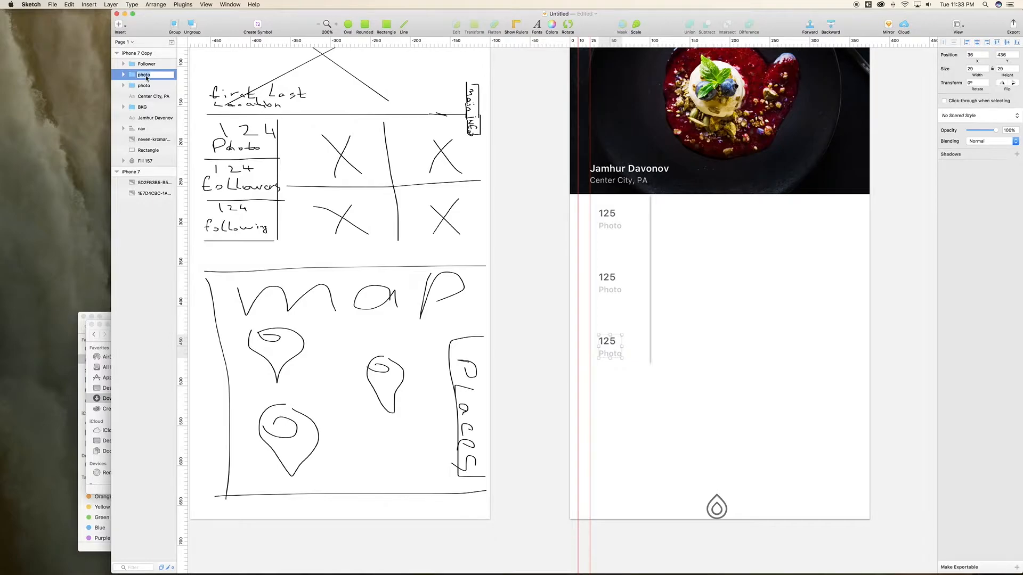
type("Following")
Step: Retype the second stat's label as 'Follower' and the third as 'Following'
double_click(614, 292)
double_click(614, 290)
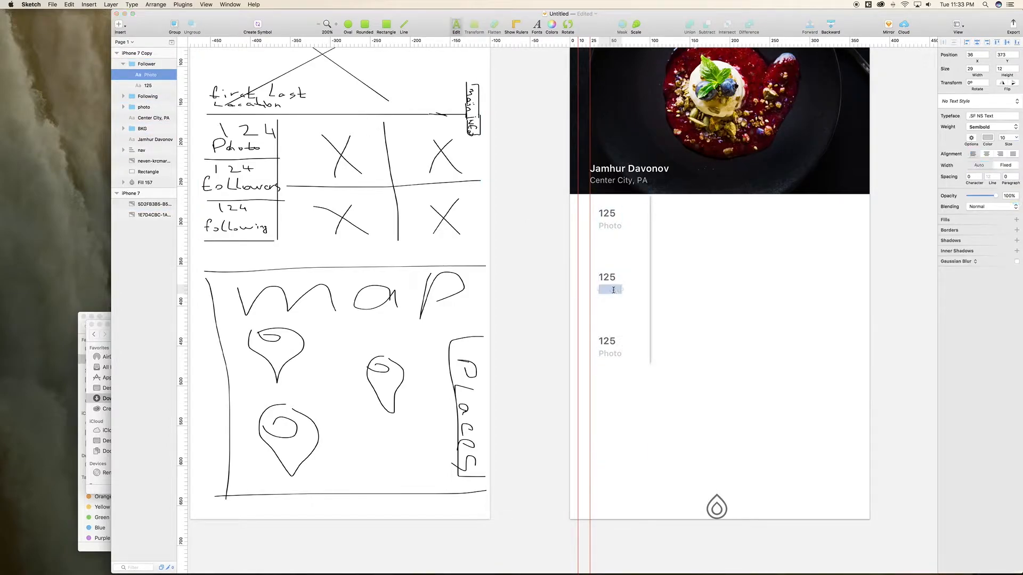
type("Fa")
key("BackSpace")
type("ollower")
left_click(614, 354)
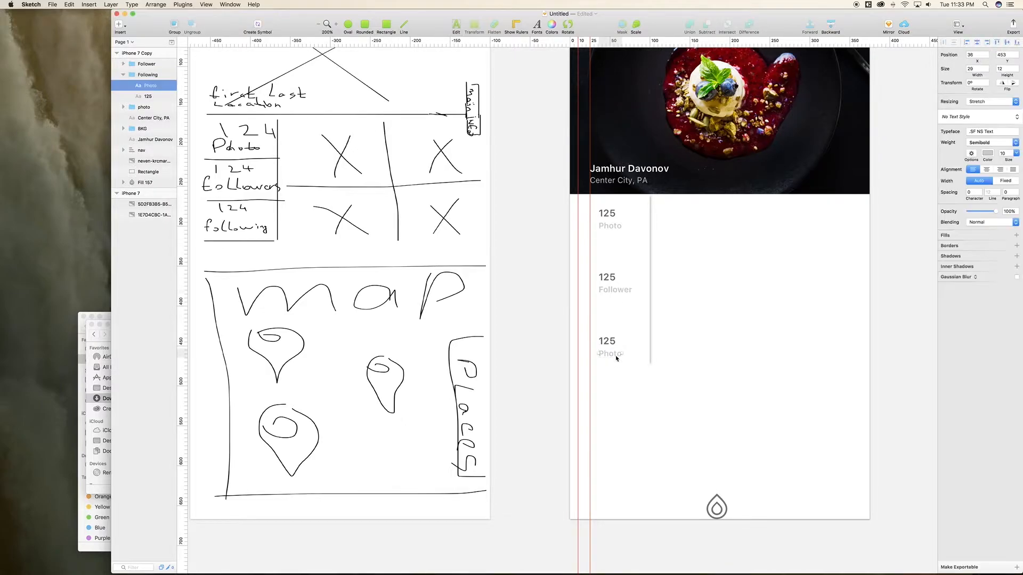
double_click(616, 355)
type("Follo")
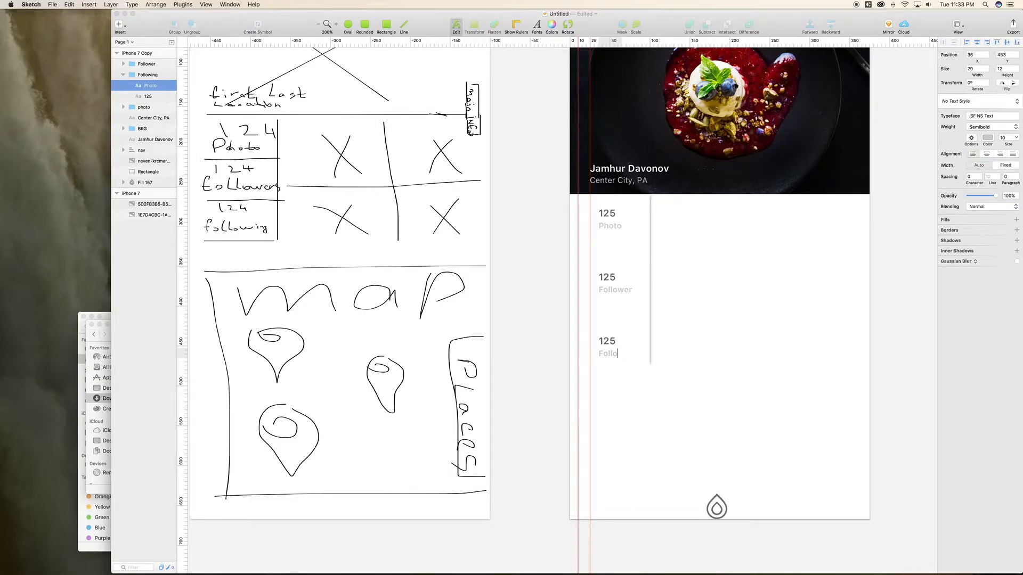
type("wing")
Step: Change the Photo label's font weight and centre-align the three stat groups with each other
left_click(614, 230)
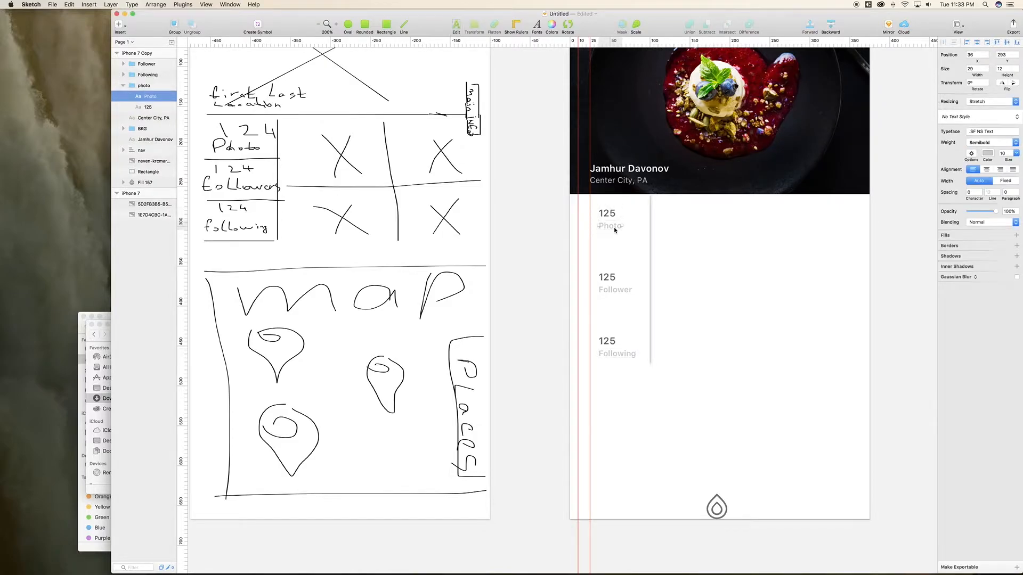
left_click(1015, 142)
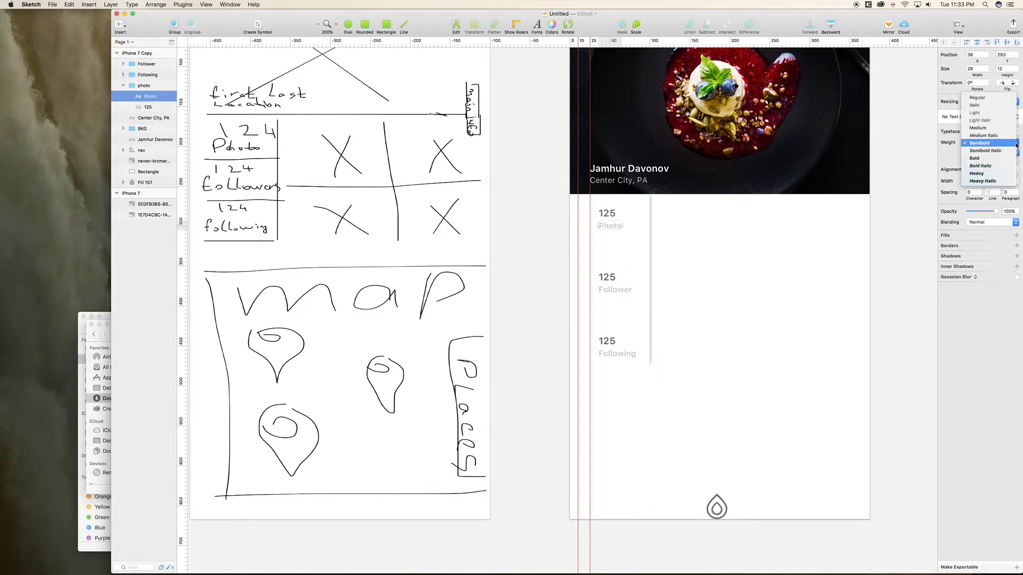
left_click(982, 120)
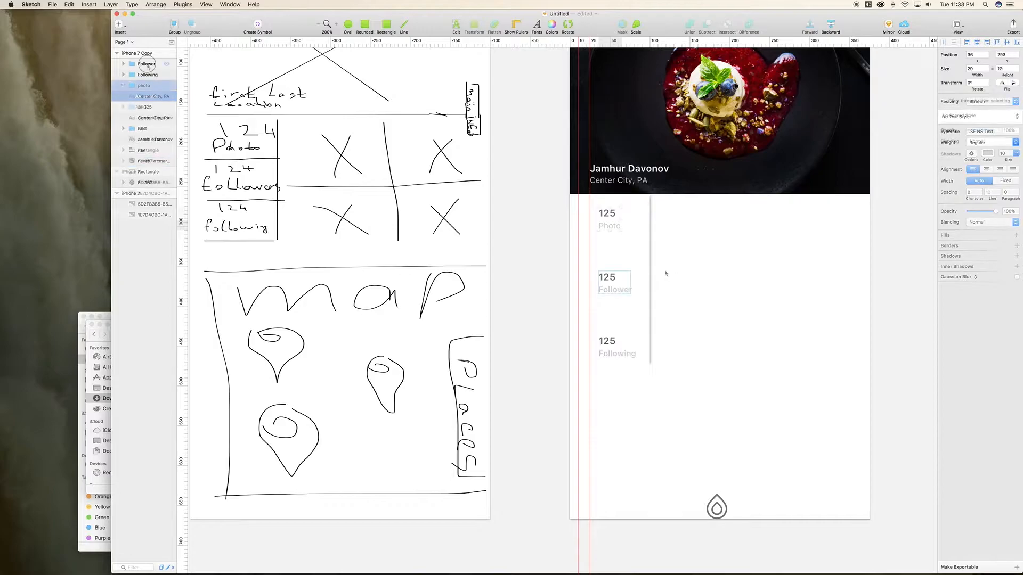
left_click(168, 84, "shift")
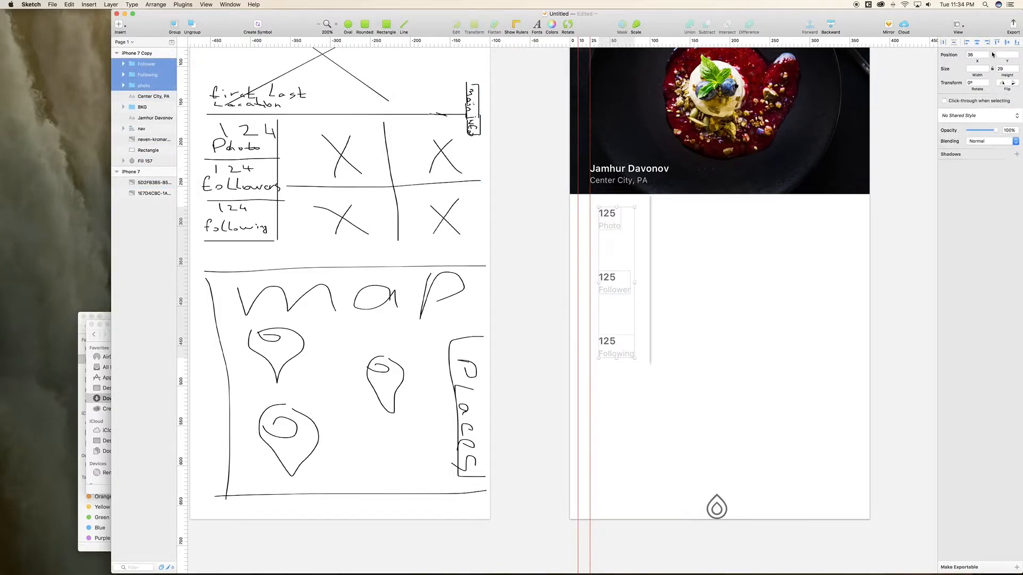
left_click(978, 43)
Step: Centre the Photo, Follower and Following groups horizontally on the BKG column
double_click(646, 306)
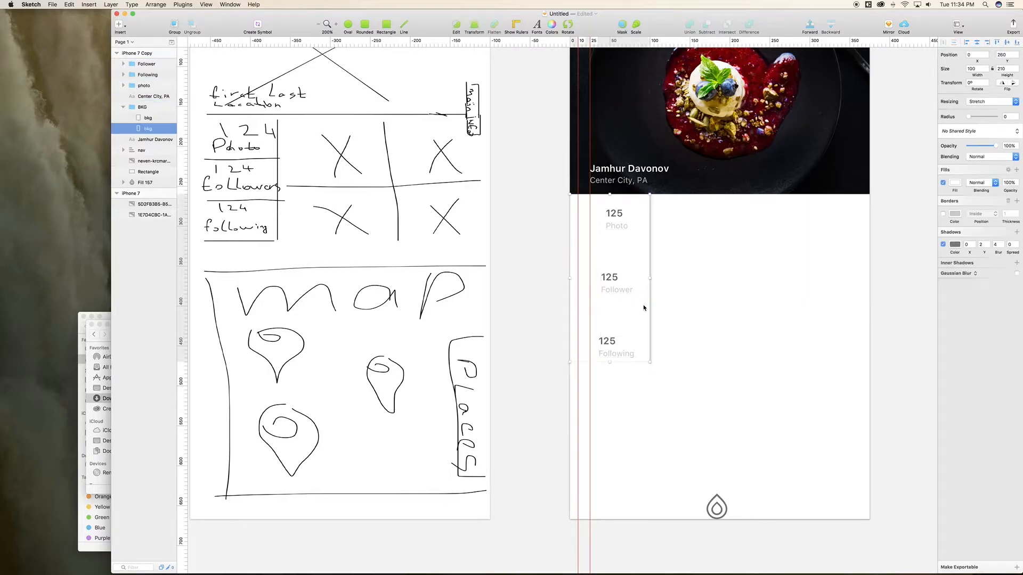
left_click(143, 109)
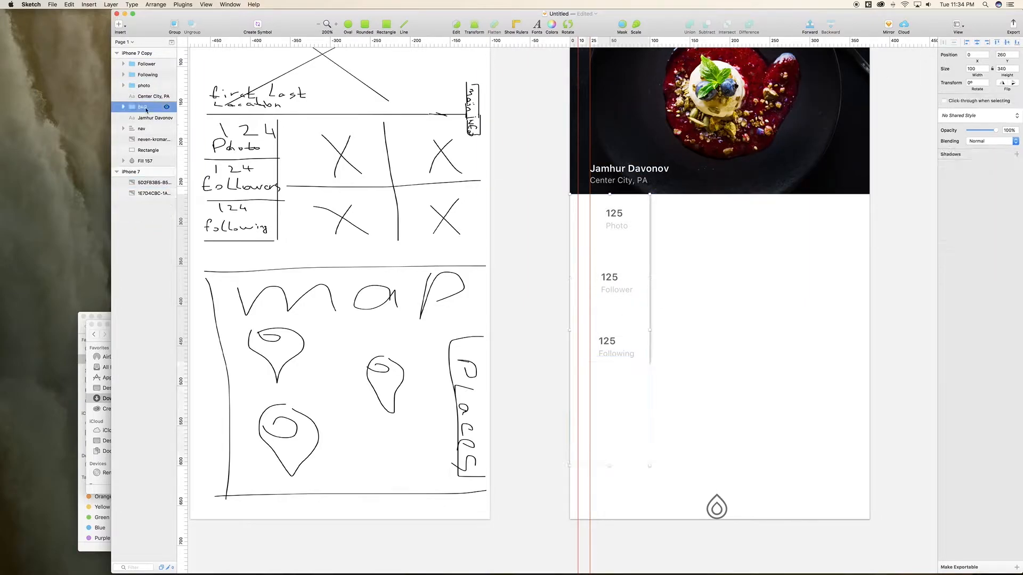
left_click(146, 87, "shift")
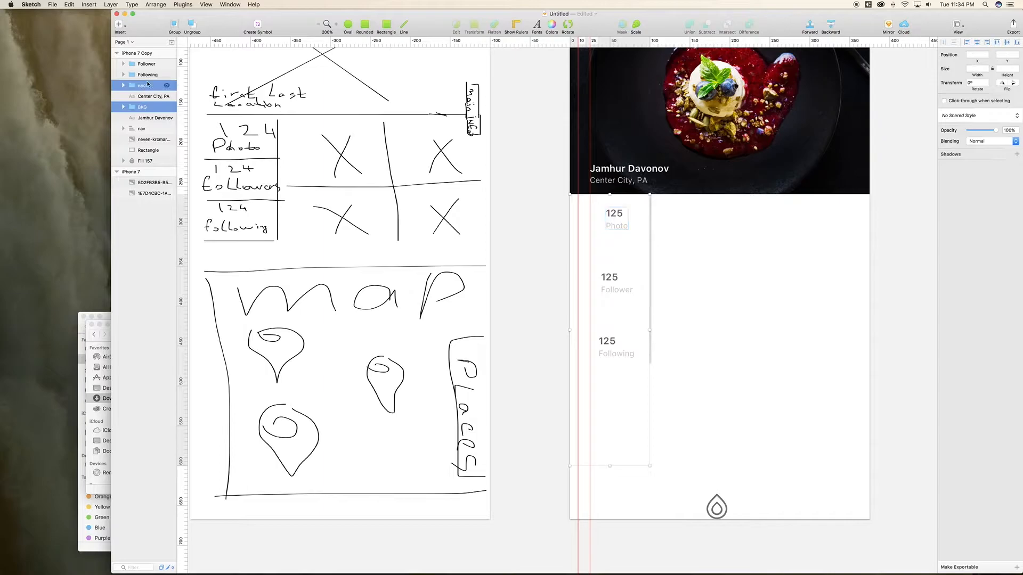
left_click(148, 75, "shift")
left_click(149, 67, "shift")
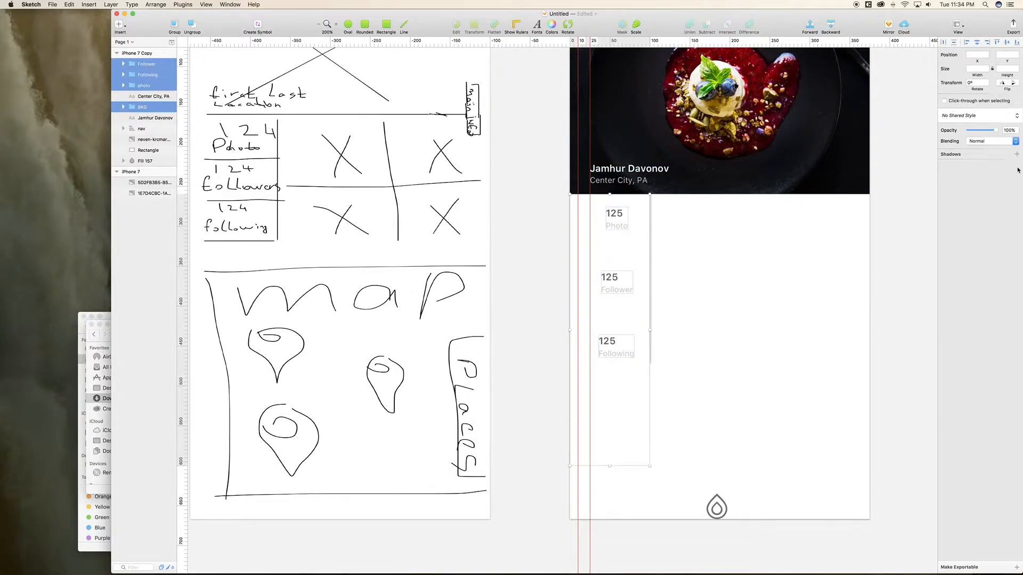
left_click(977, 45)
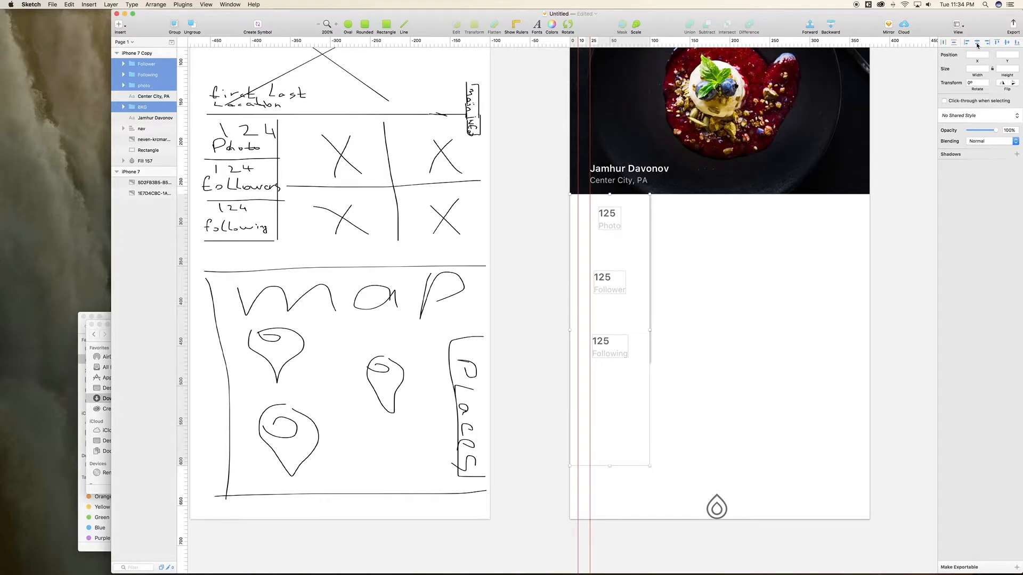
left_click(680, 295)
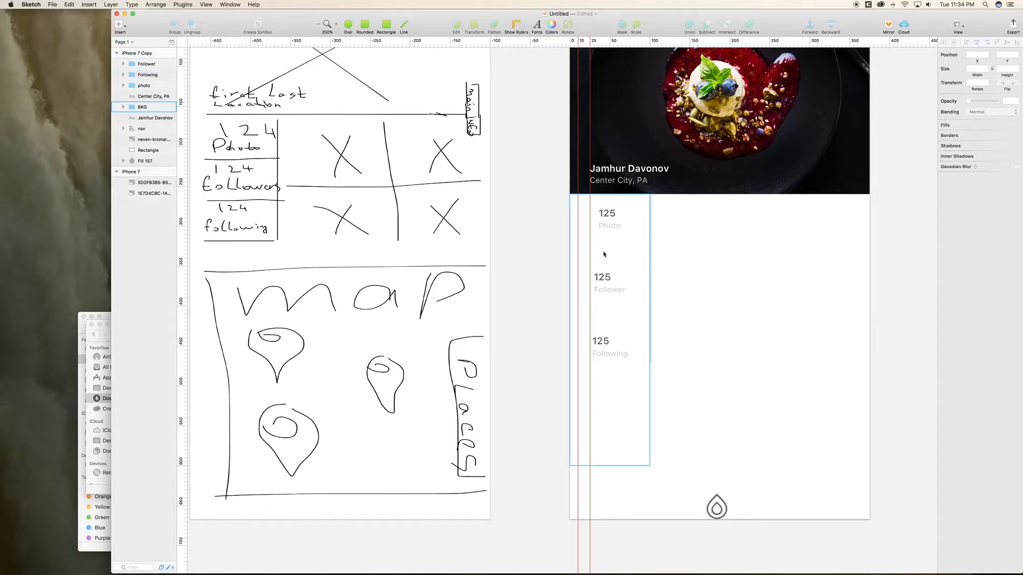
Step: Draw a short divider line under the Photo stat and set its length to 50
left_click(405, 26)
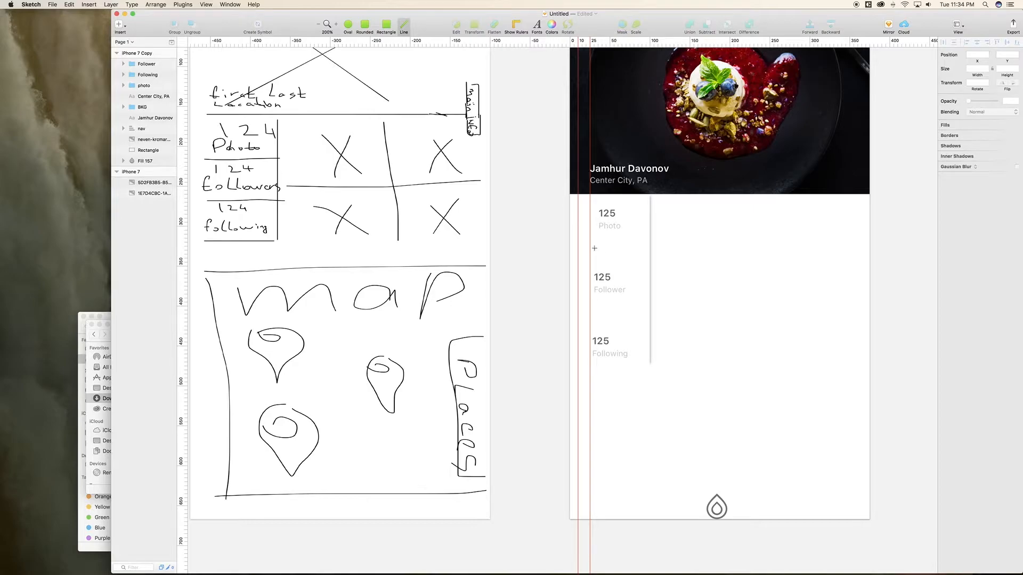
left_click_drag(591, 251, 622, 253)
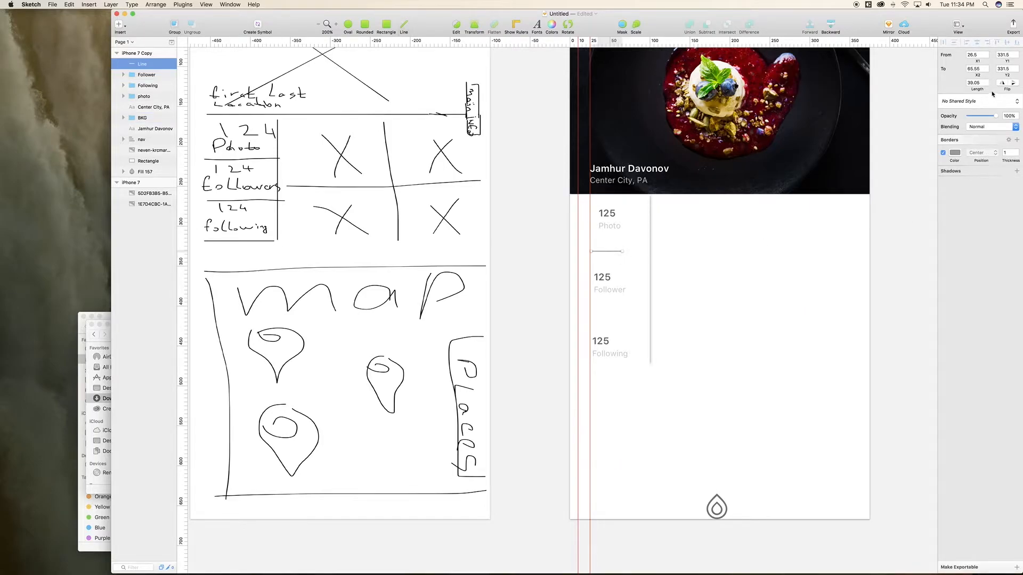
left_click(977, 84)
type("500")
key("Return")
type("50")
key("Return")
Step: Colour the line's border light grey E8E8E8 and save it as a document colour
left_click(955, 153)
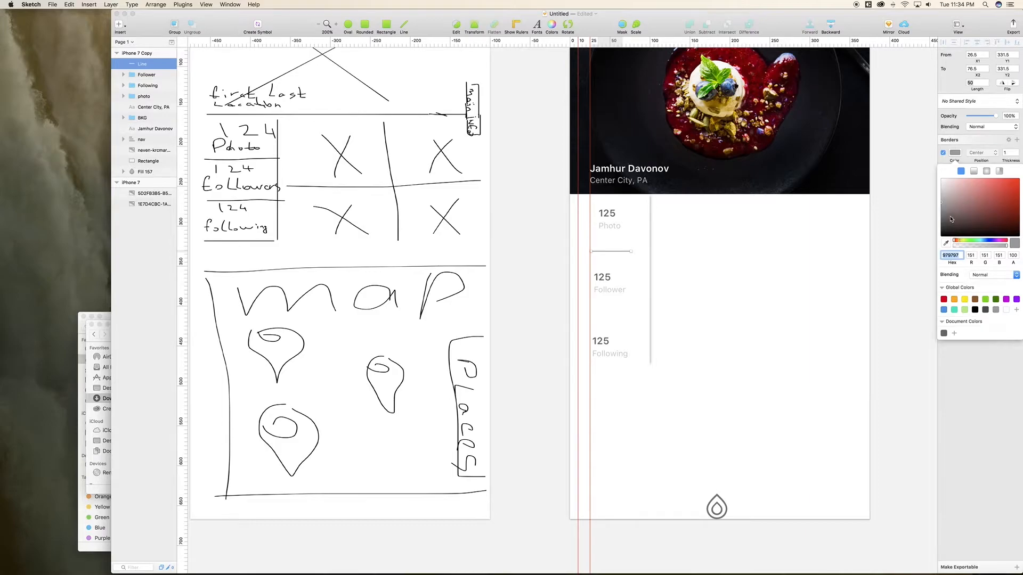
left_click(947, 243)
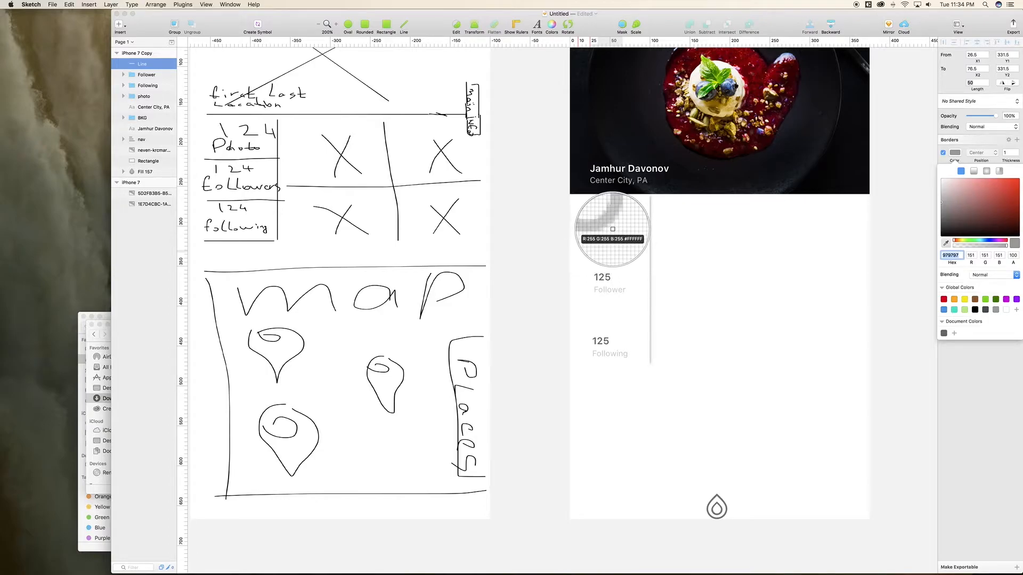
left_click(613, 229)
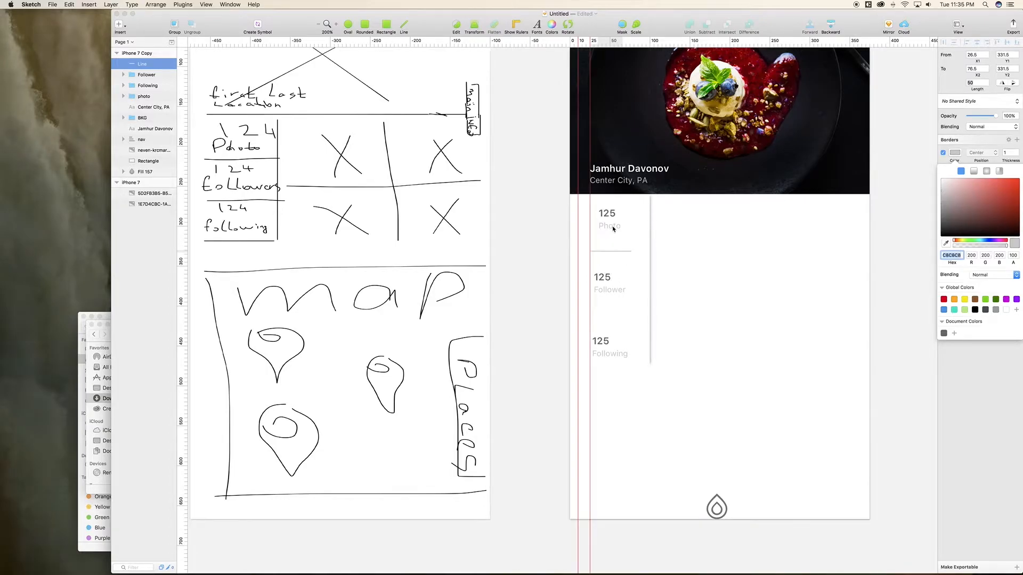
left_click(956, 154)
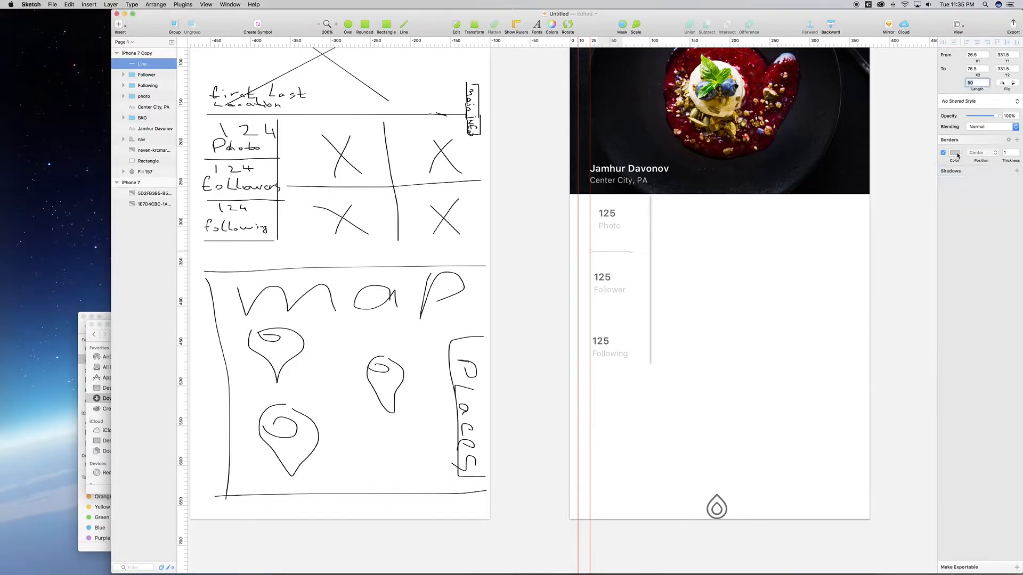
left_click(957, 154)
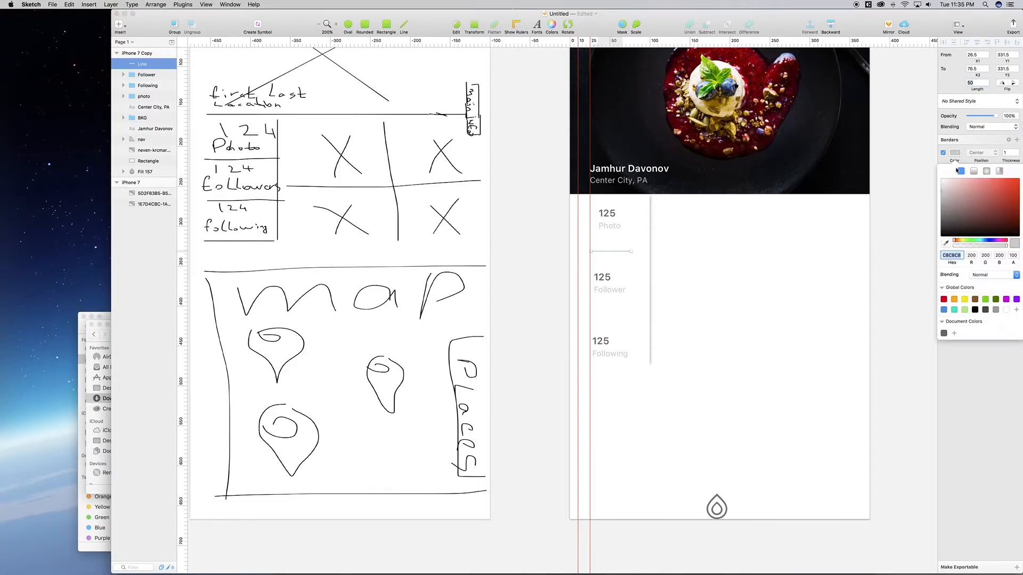
left_click_drag(935, 185, 935, 184)
left_click(954, 333)
key("super+c")
key("super+v")
left_click(147, 65)
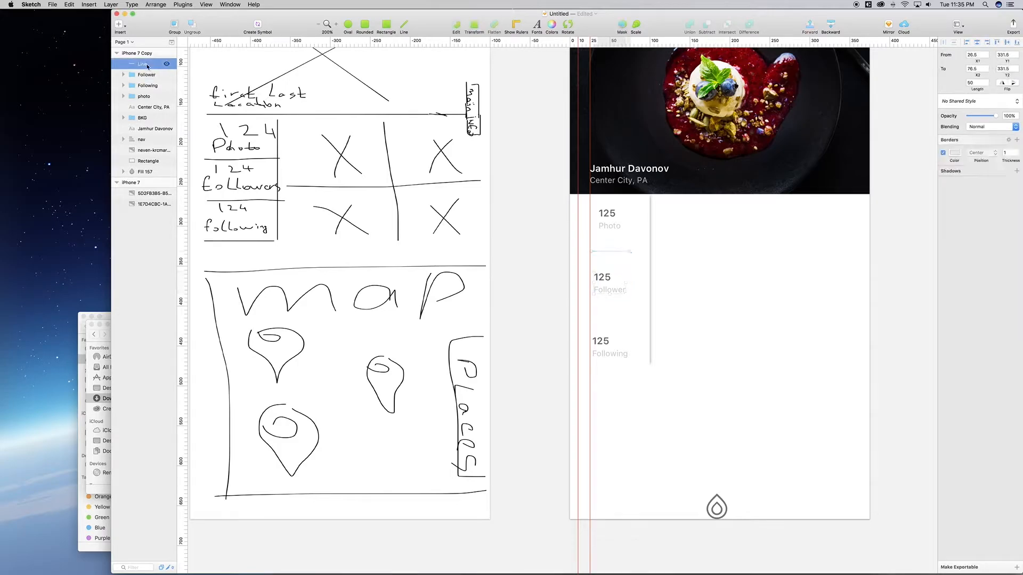
Step: Duplicate the divider and move the copy down under the Follower stat
key("super+d")
key("shift+Down")
key("shift+Down")
key("shift+Down")
key("shift+Down")
key("shift+Down")
key("shift+Down")
key("shift+Down")
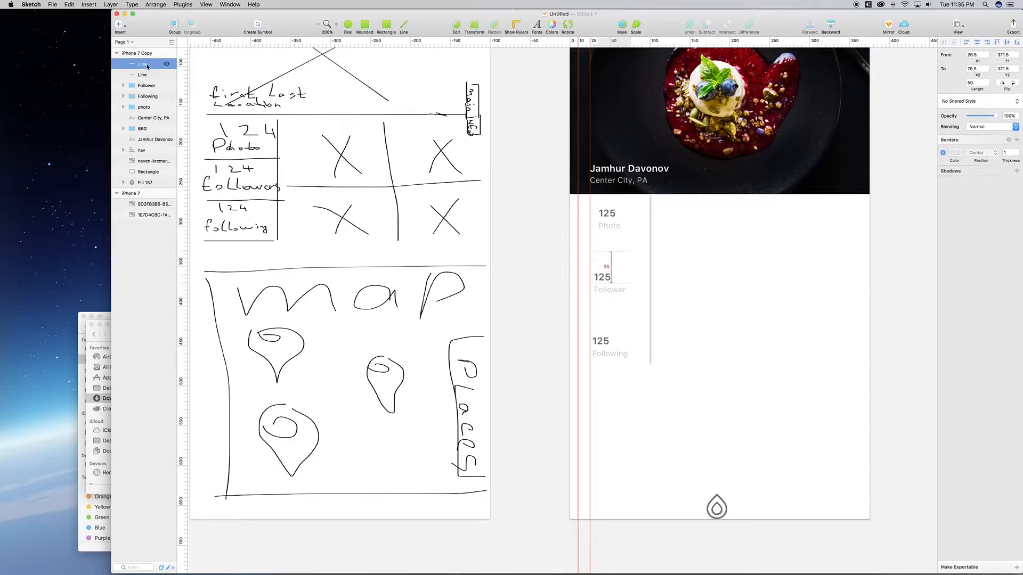
key("shift+Down")
Step: Measure the spacing and nudge both dividers up 1 point to centre them between the stats
left_click(607, 281)
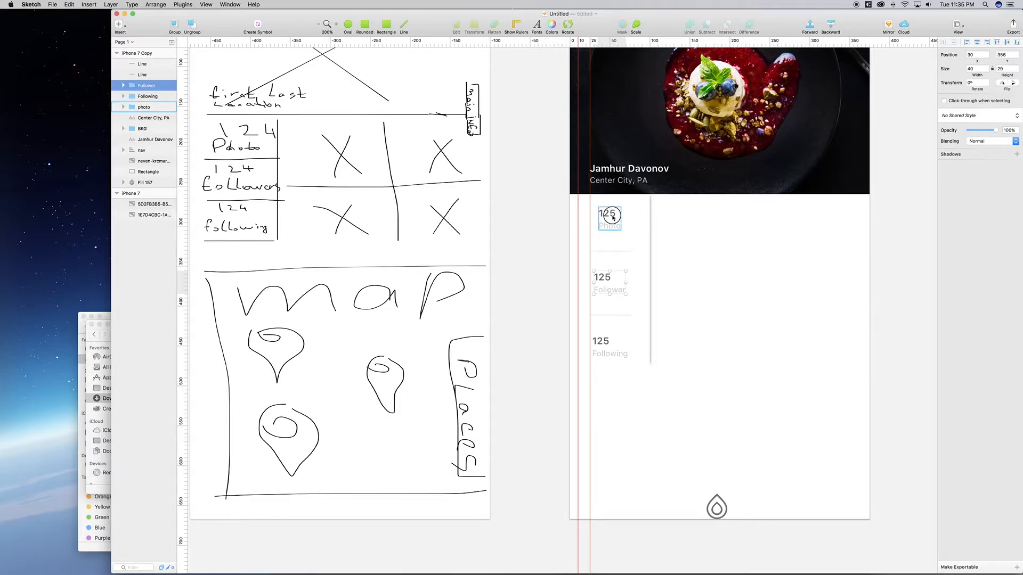
left_click(613, 218, "shift")
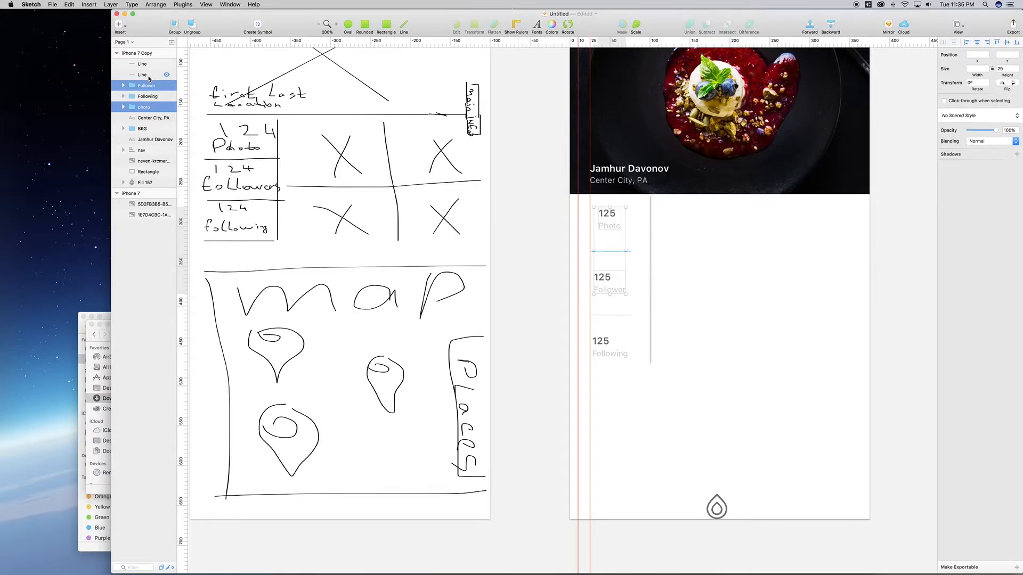
left_click(616, 254)
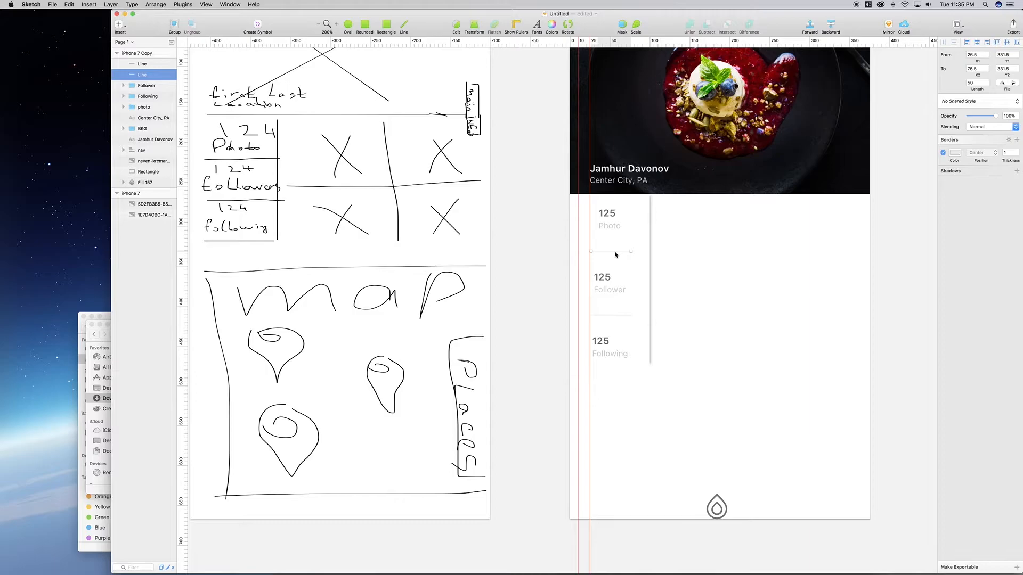
key("alt")
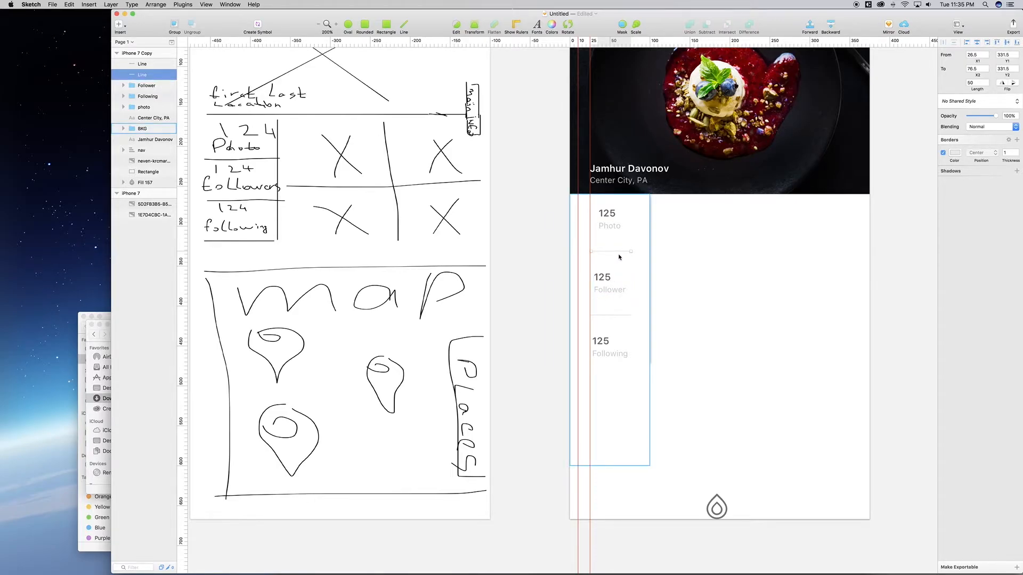
key("alt+Up")
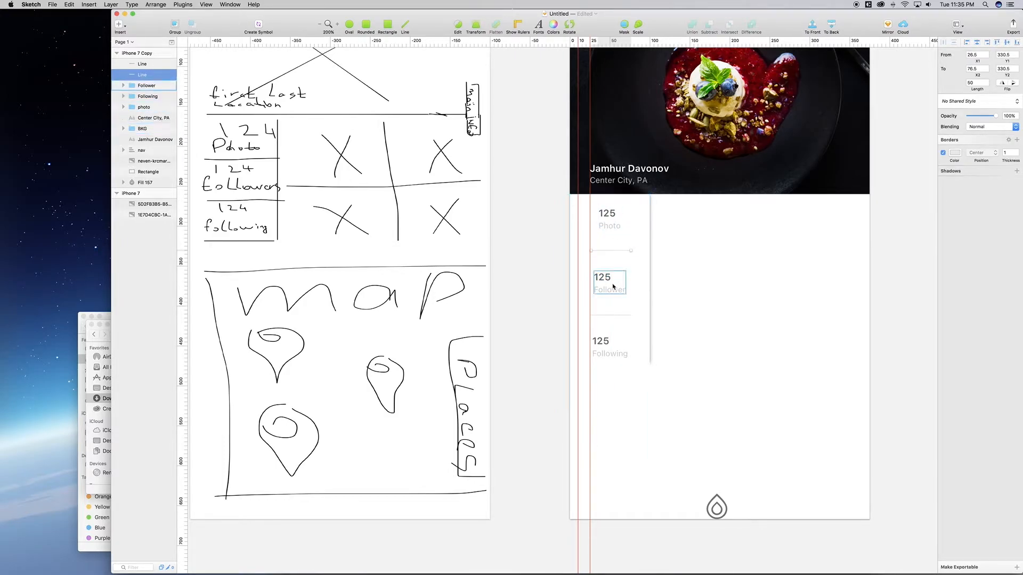
key("alt")
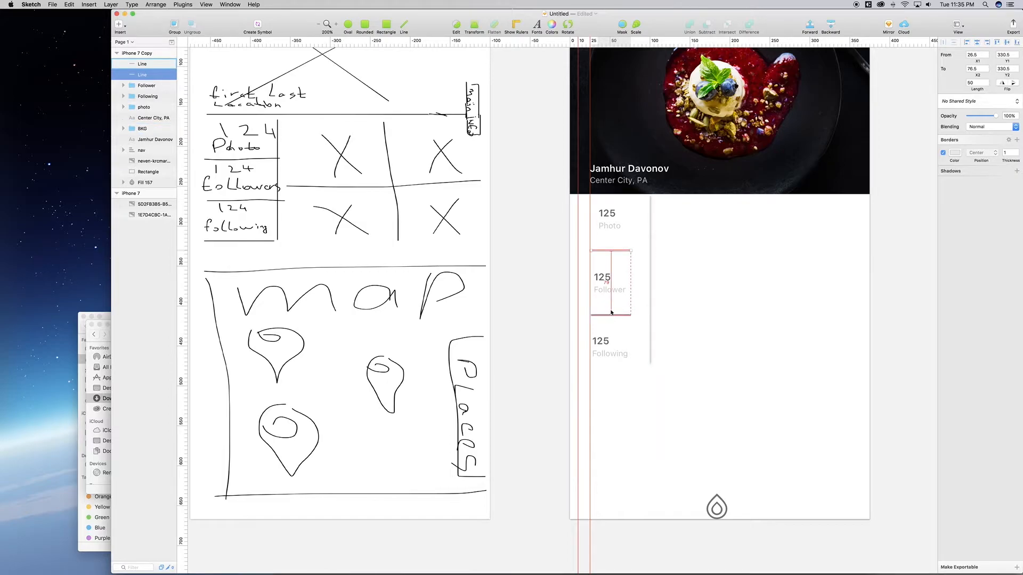
left_click(608, 314)
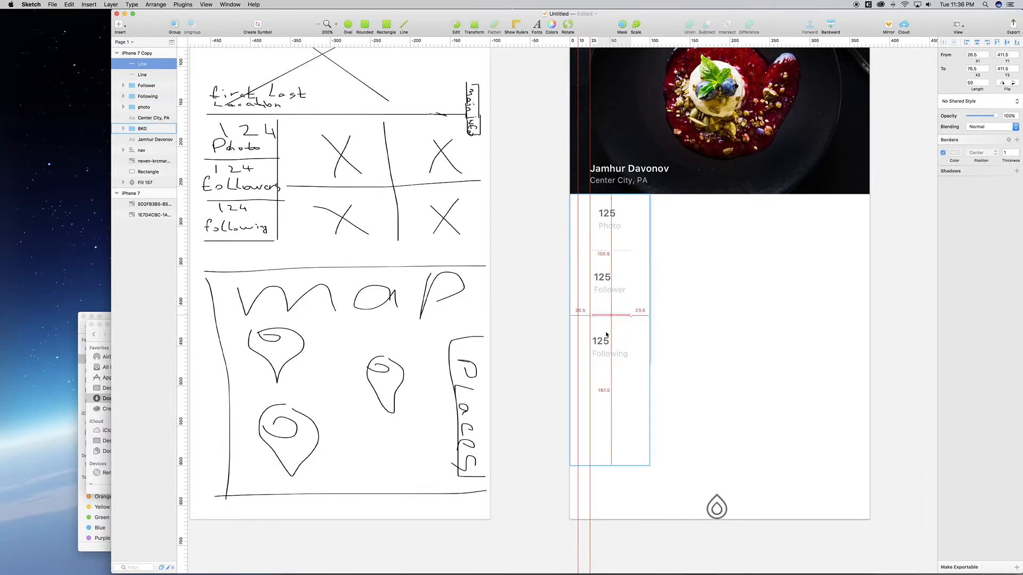
key("alt")
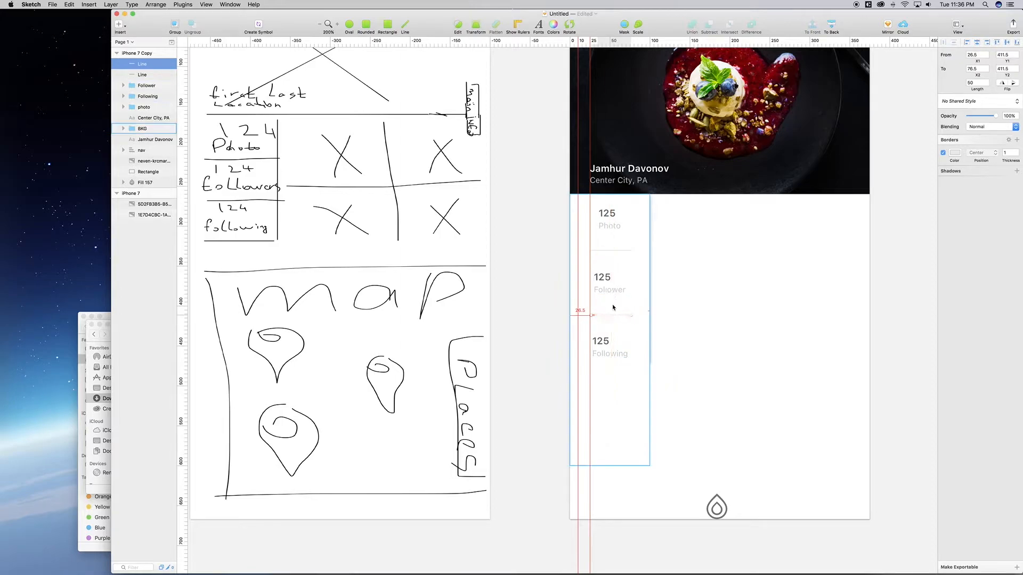
key("Up")
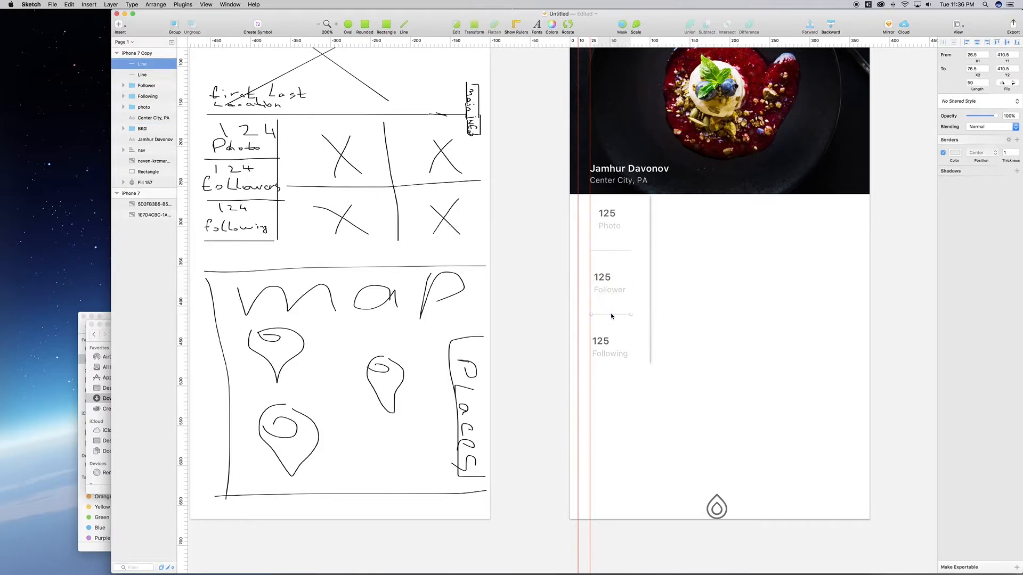
key("alt")
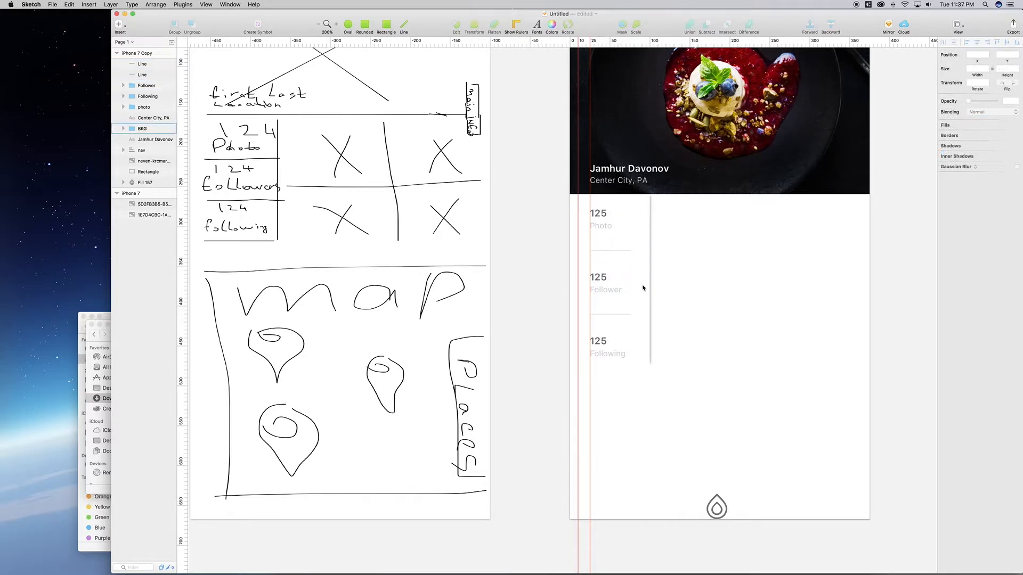
left_click(606, 281)
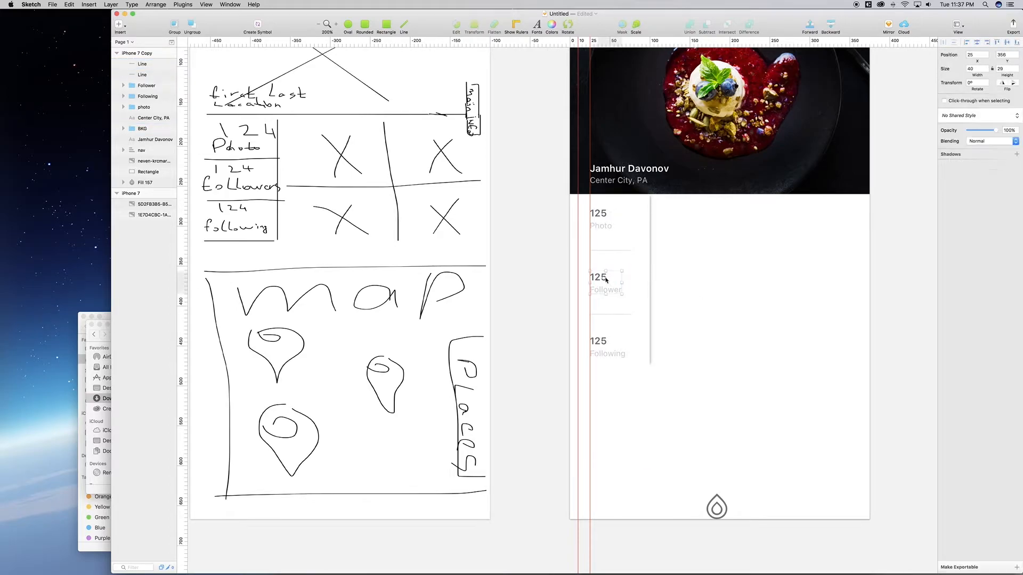
double_click(606, 280)
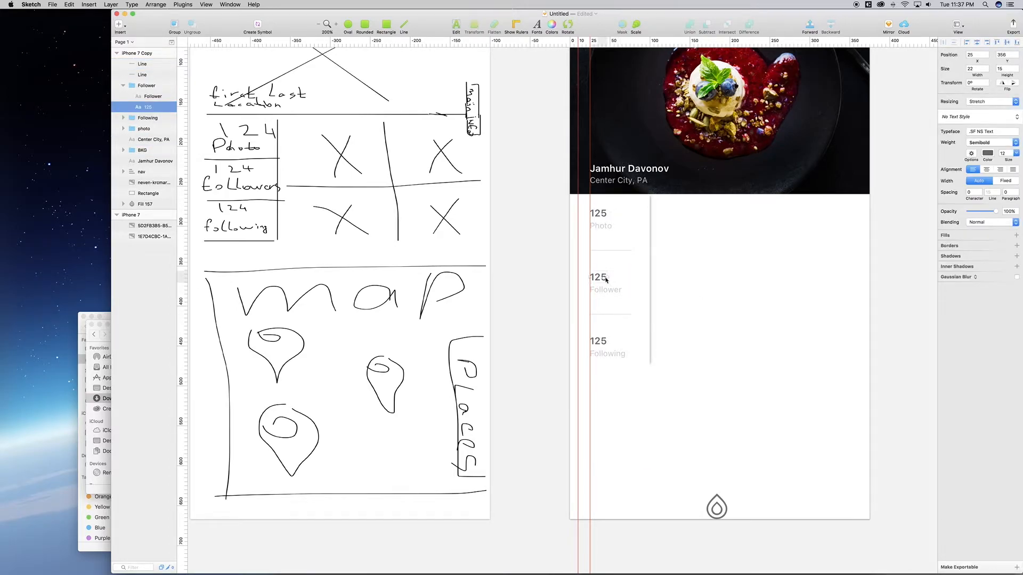
double_click(605, 280)
left_click(606, 277)
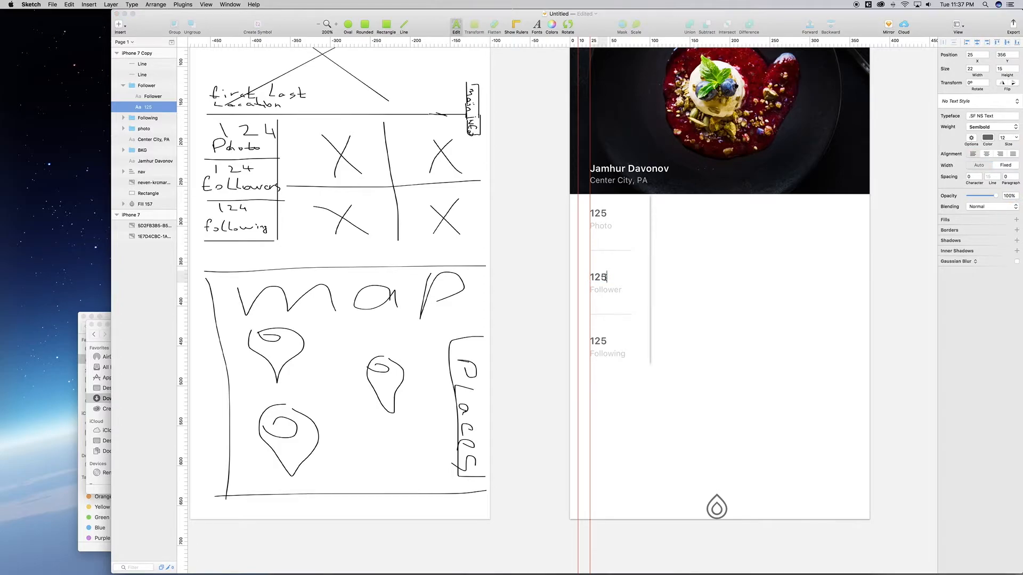
key("BackSpace")
type("6K")
left_click(597, 341)
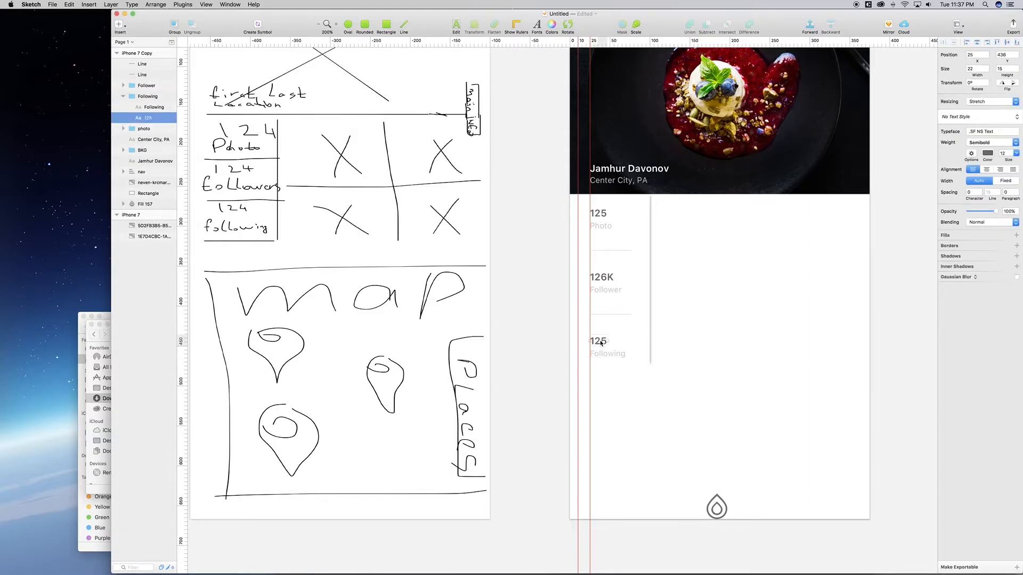
double_click(596, 341)
left_click(600, 341)
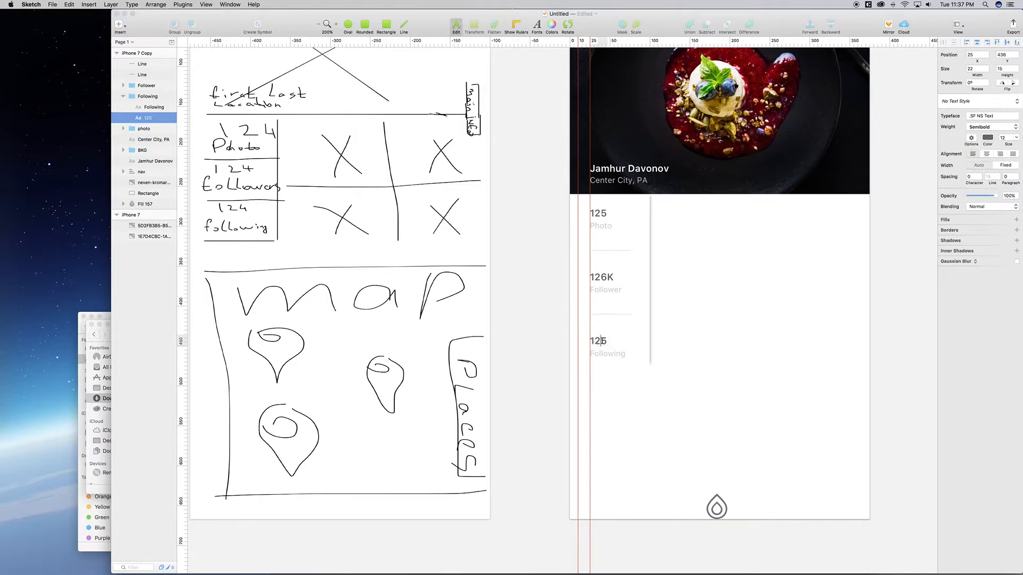
key("BackSpace")
type("K")
key("Escape")
key("Escape")
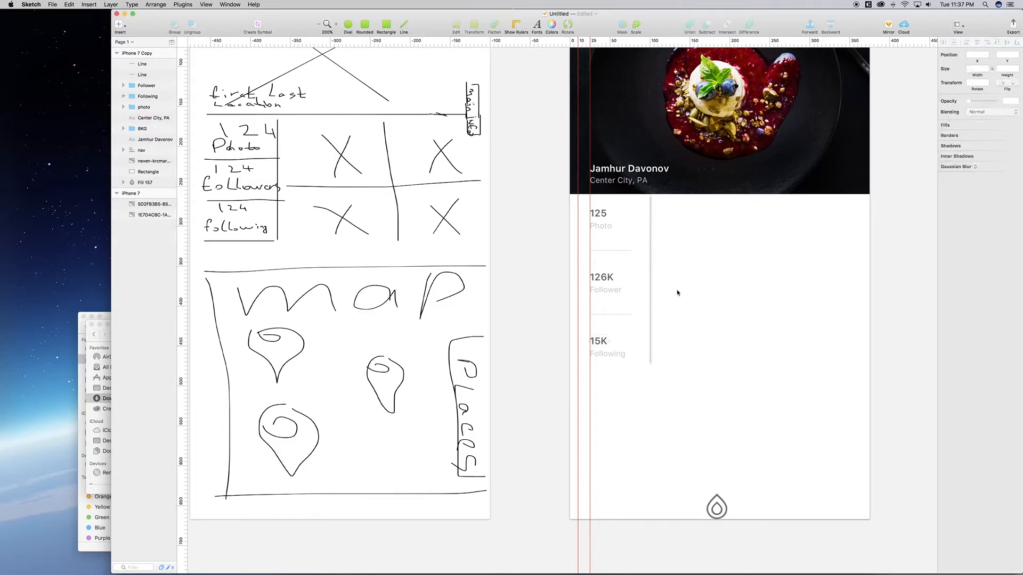
key("super+0")
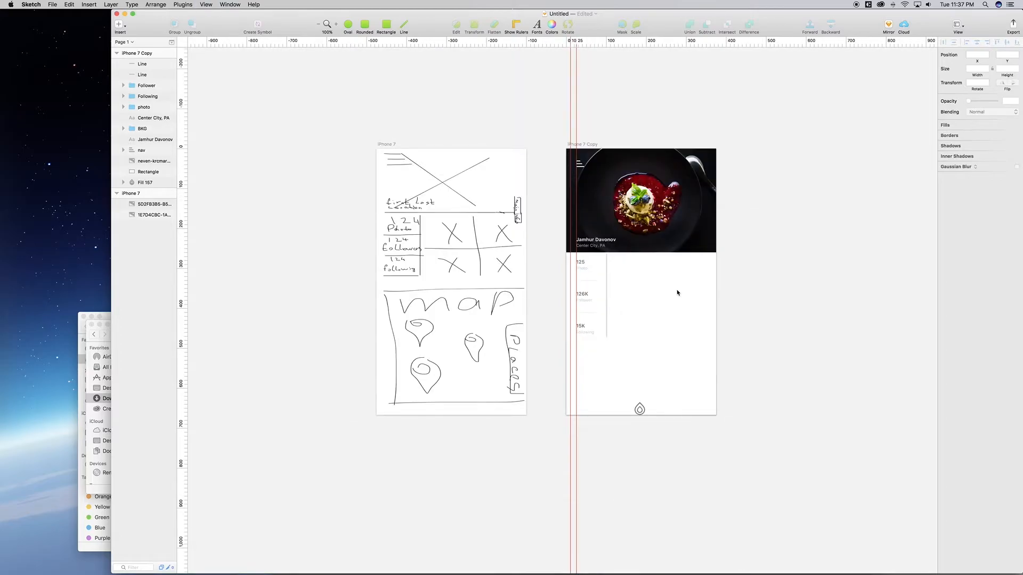
Step: Draw a rectangle placeholder tile to the right of the stats column
key("super+plus")
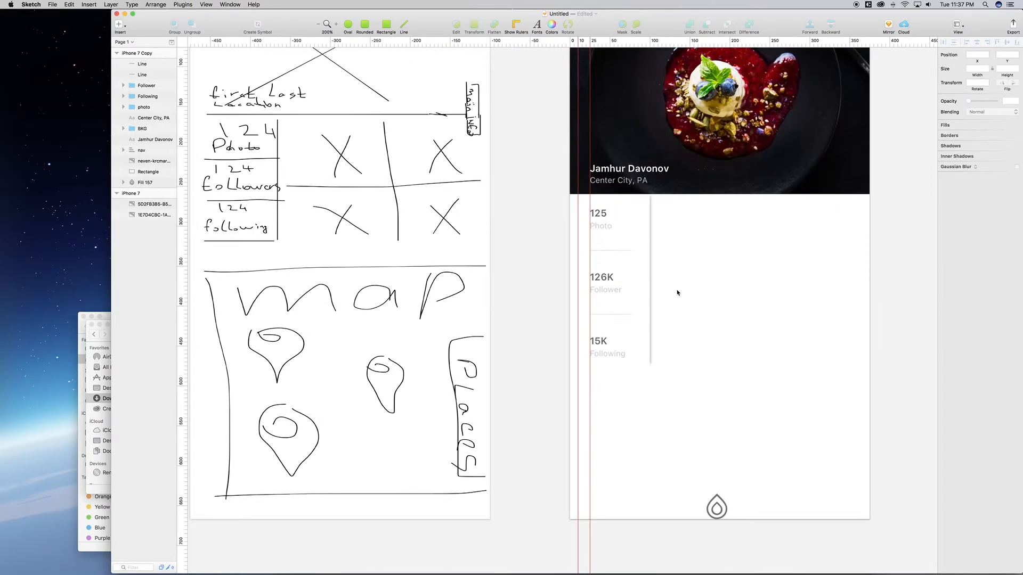
scroll(716, 286, "right", 1)
scroll(715, 286, "up", 3)
scroll(715, 286, "right", 1)
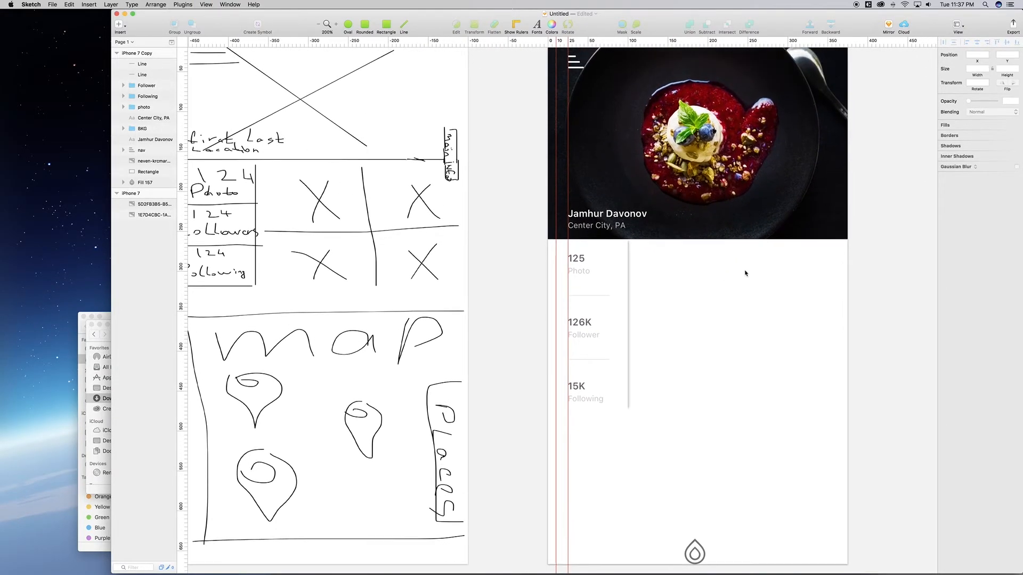
scroll(791, 272, "right", 1)
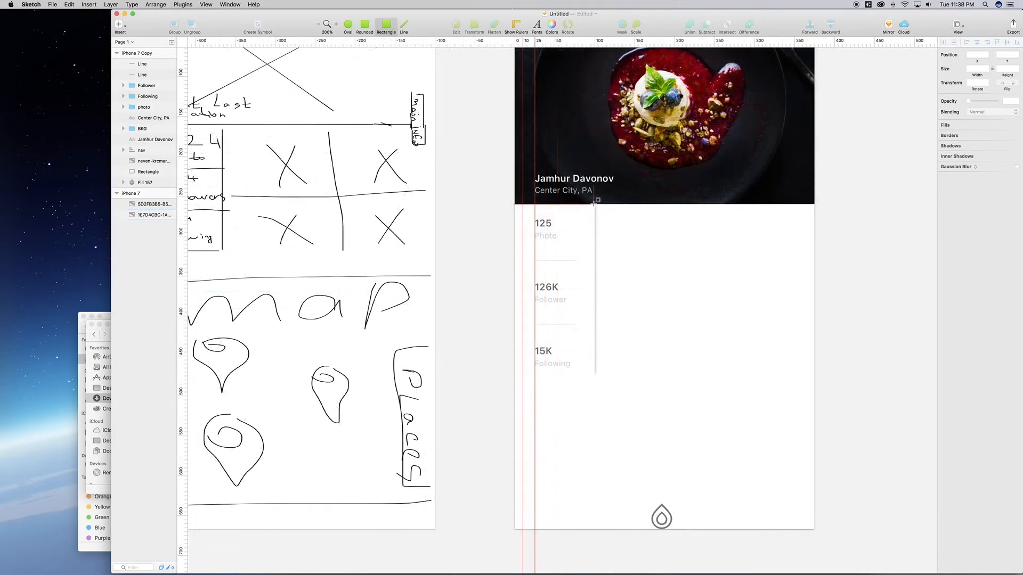
key("r")
left_click_drag(593, 204, 700, 270)
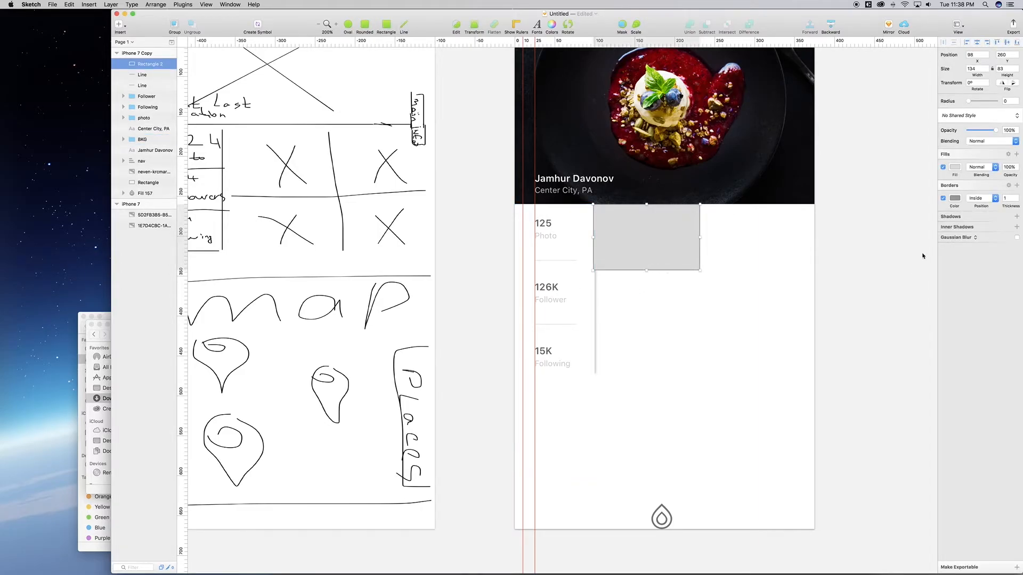
Step: Remove the tile's border and resize it to 115×100
left_click(943, 198)
left_click(956, 167)
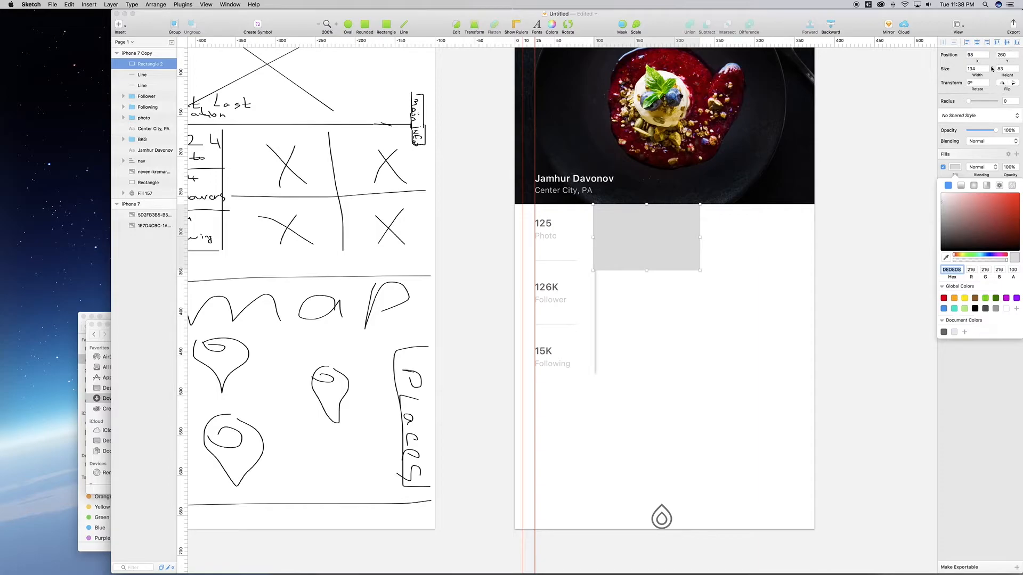
left_click(976, 68)
left_click(1002, 69)
type("100")
key("Return")
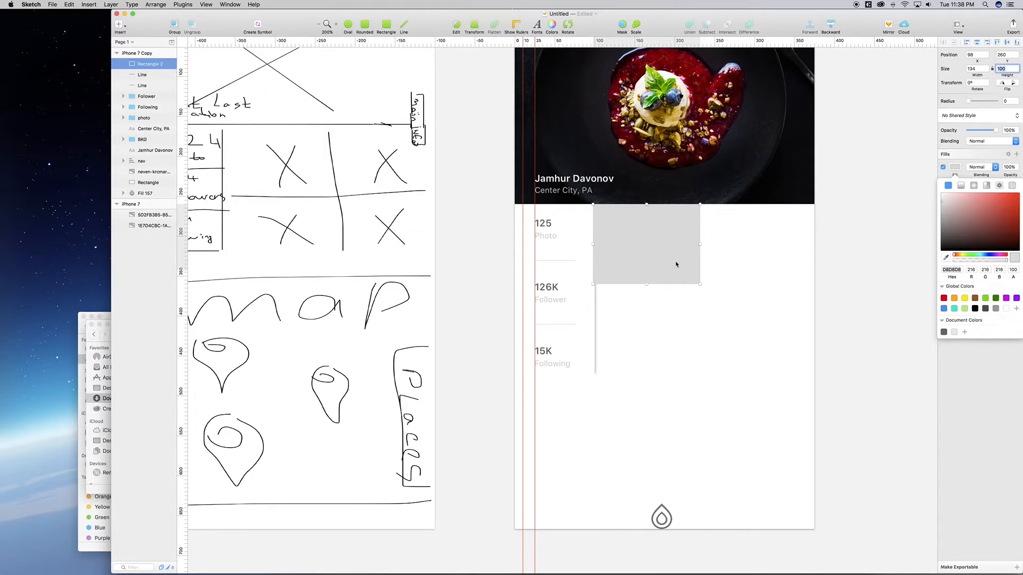
left_click(970, 69)
type("115")
key("Return")
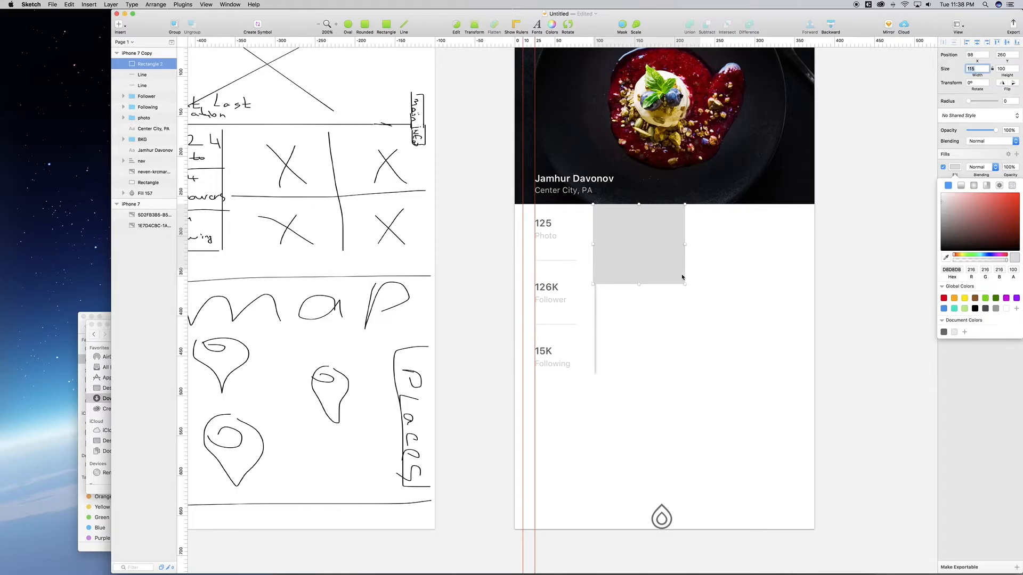
Step: Duplicate the tile below the first, then nudge both tiles to X 100
key("Escape")
key("cmd+d")
key("shift+Down")
key("shift+Down")
key("shift+Down")
key("shift+Down")
key("shift+Down")
key("shift+Down")
key("shift+Down")
key("shift+Down")
key("shift+Down")
key("shift+Down")
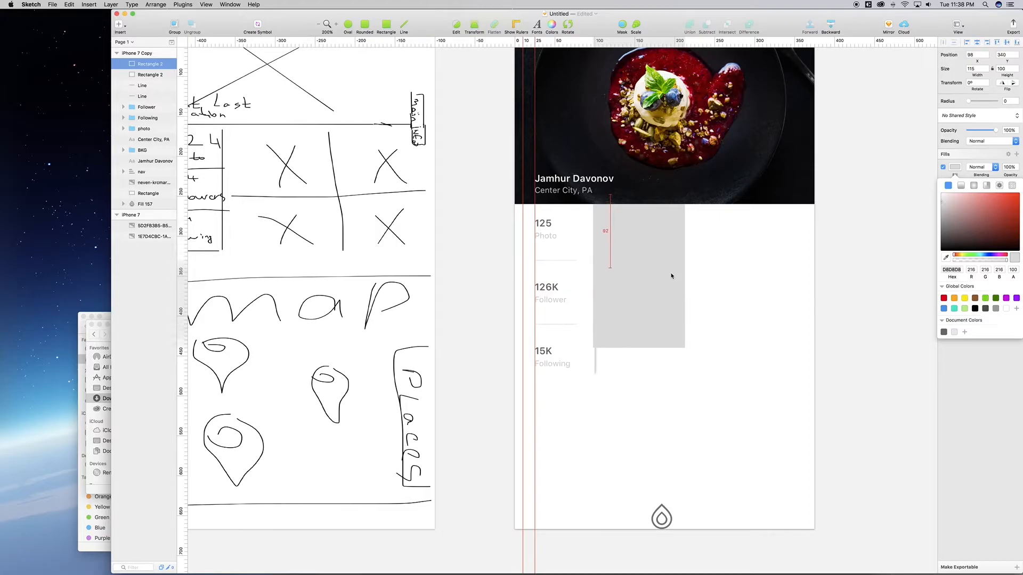
key("shift+Down")
key("Up")
key("Up")
key("Up")
key("Up")
key("Up")
key("Up")
key("Up")
key("Up")
key("Up")
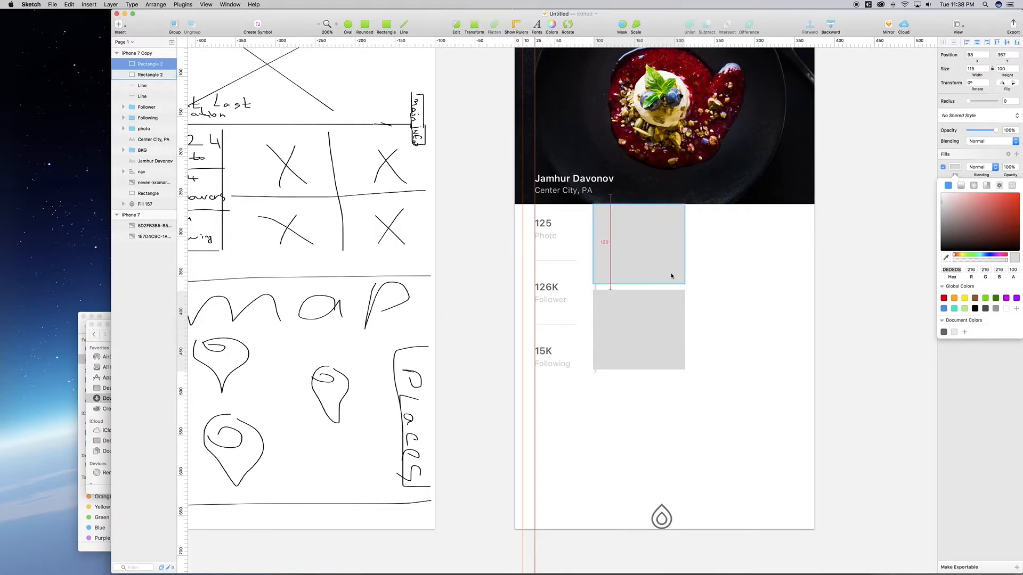
key("Up")
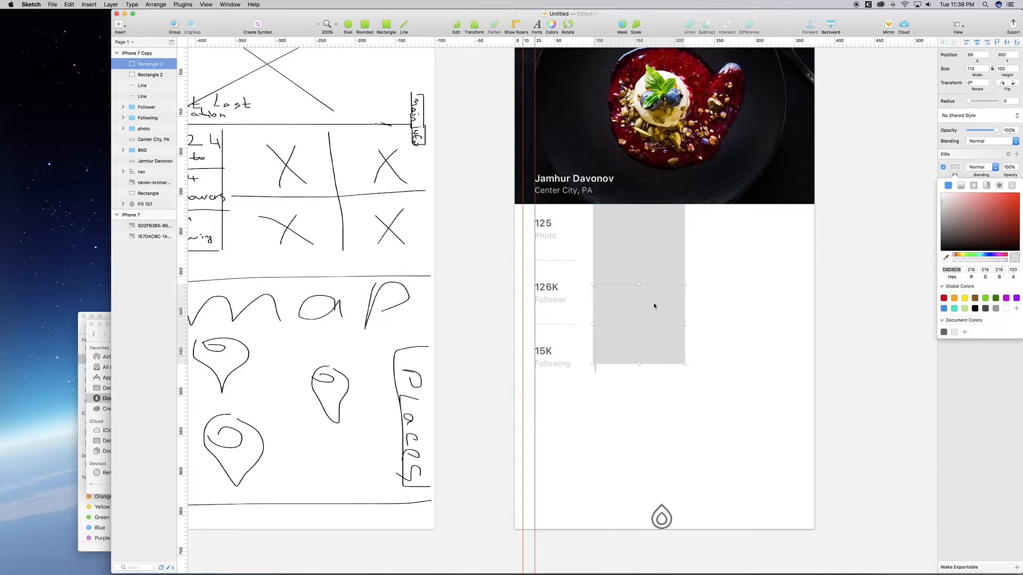
left_click(653, 283, "shift")
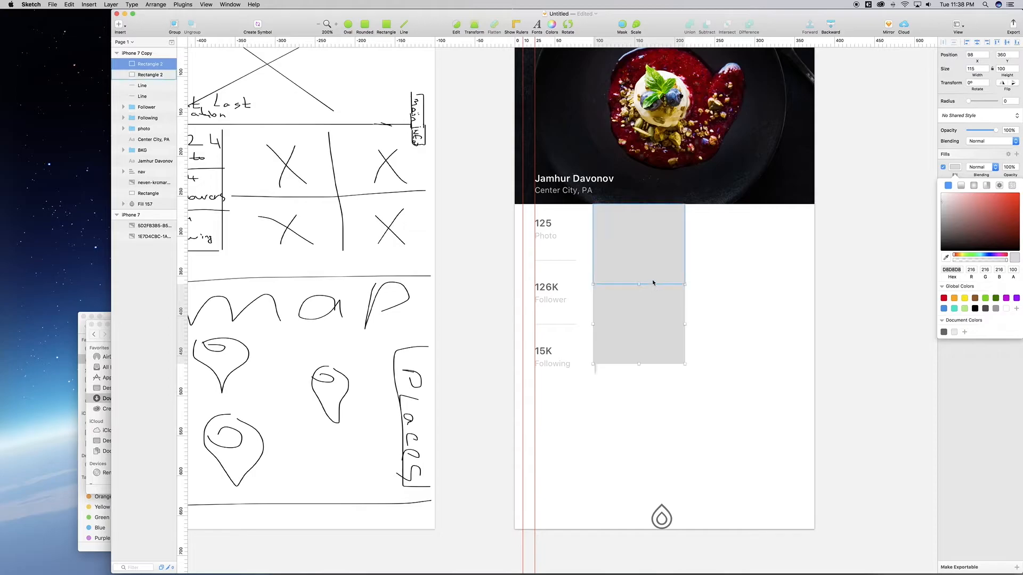
key("Right")
key("Right")
key("Right")
key("Right")
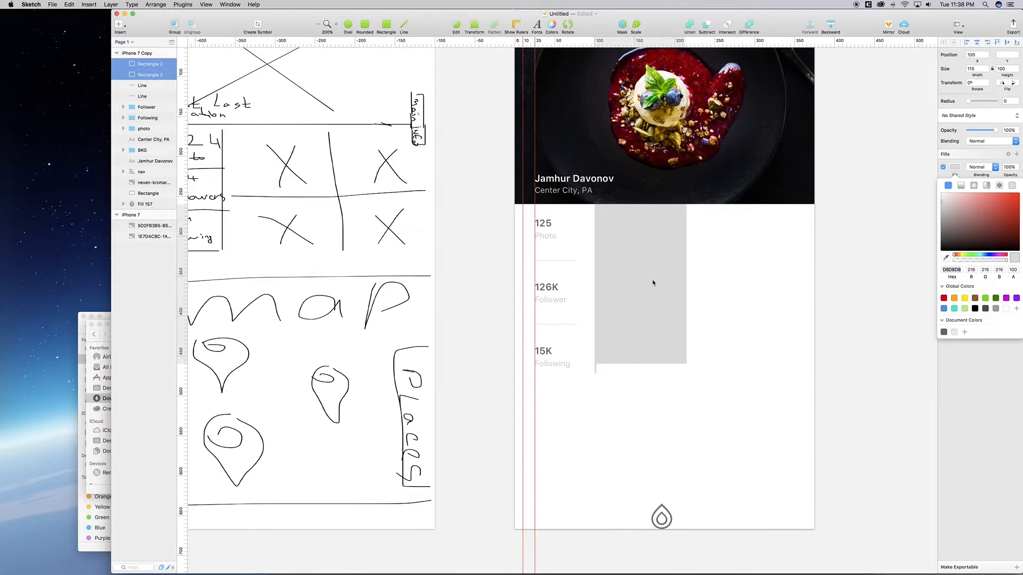
key("Right")
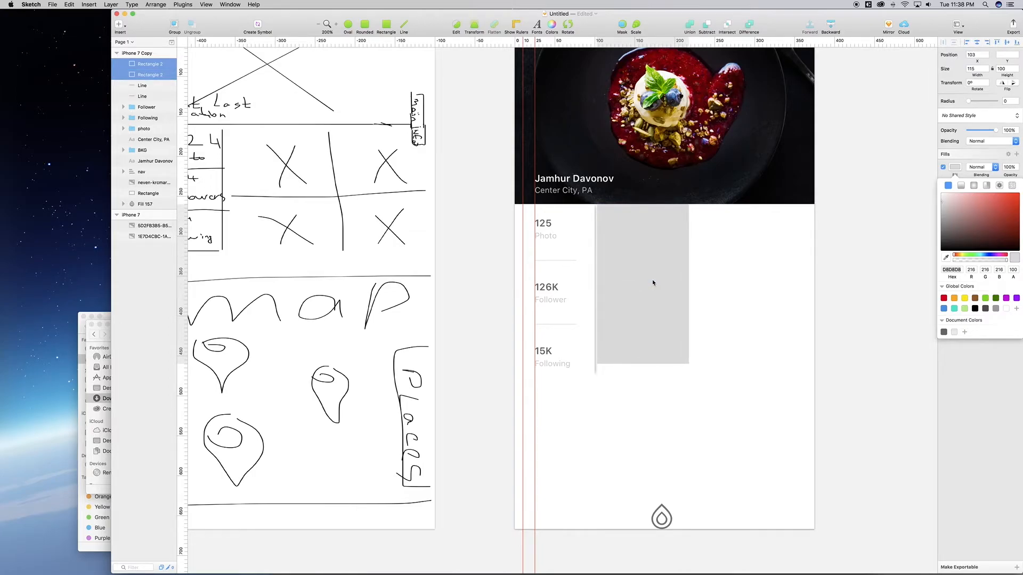
key("Left")
key("Left")
key("Left")
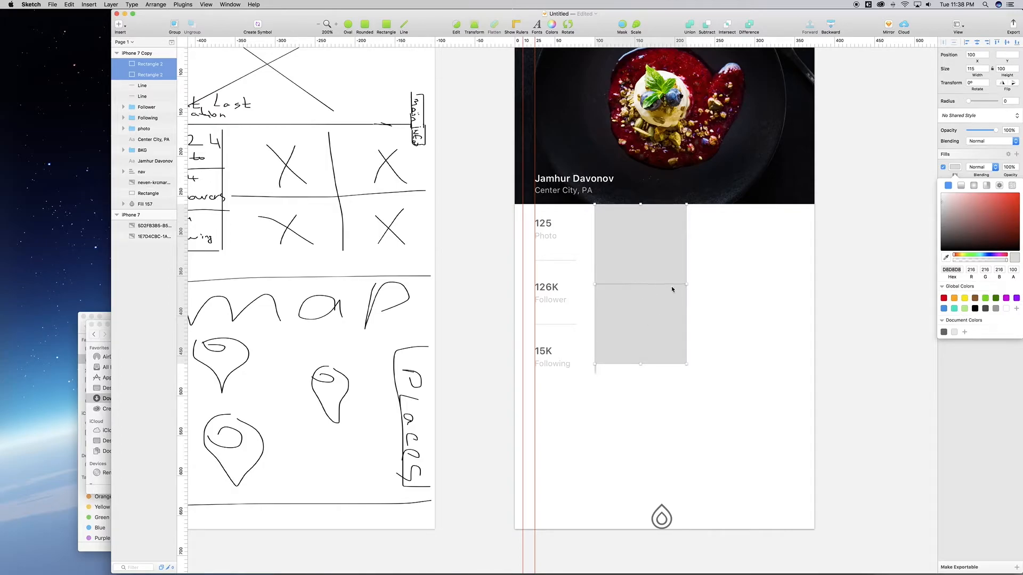
Step: Group the two divider line layers and name the group 'lines'
left_click(145, 85)
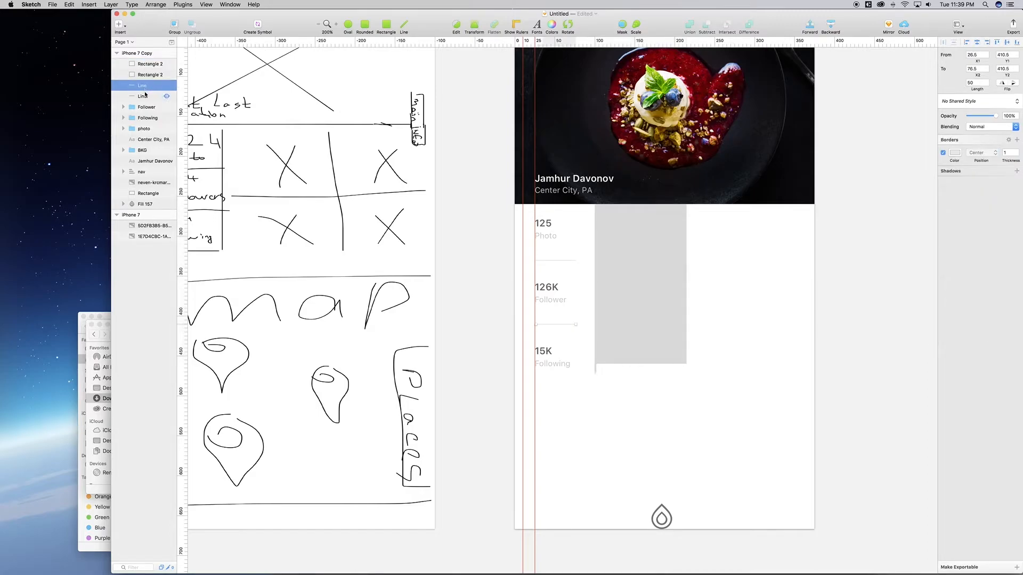
left_click(146, 97, "shift")
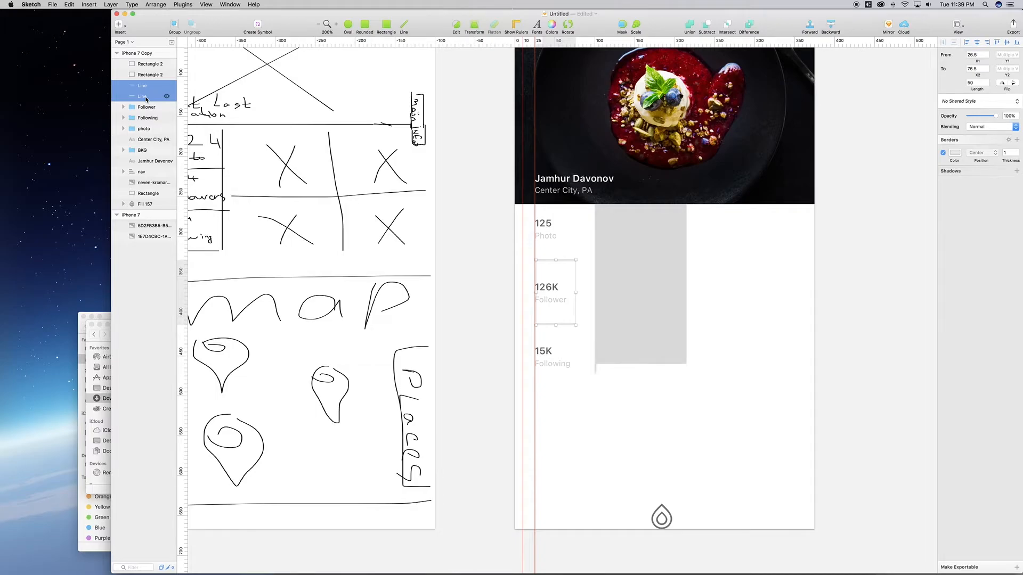
key("super+g")
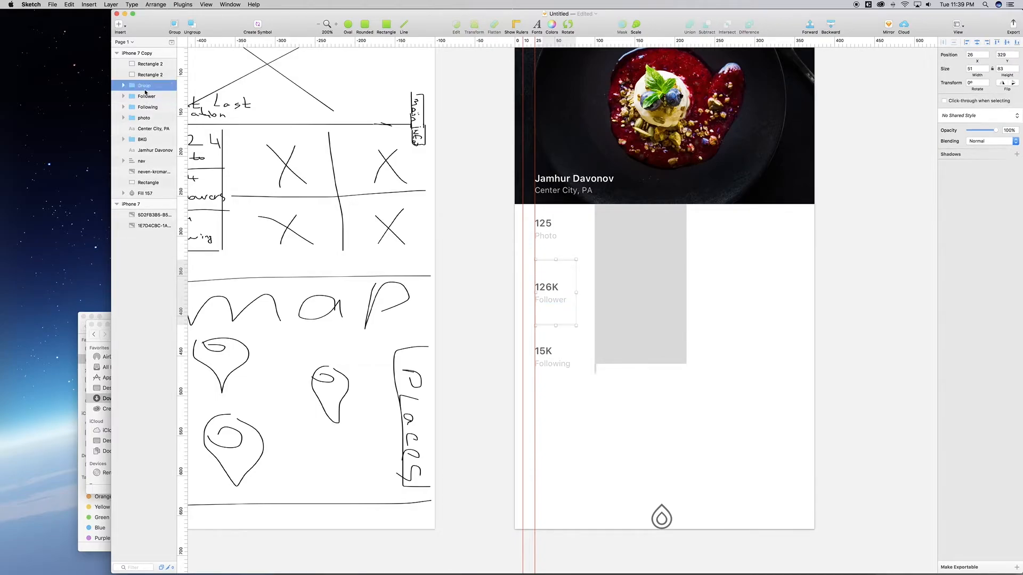
double_click(146, 87)
type("lines")
key("Return")
Step: Group lines, Follower, Following, photo and BKG layers as 'photo-follower'
left_click(144, 118, "shift")
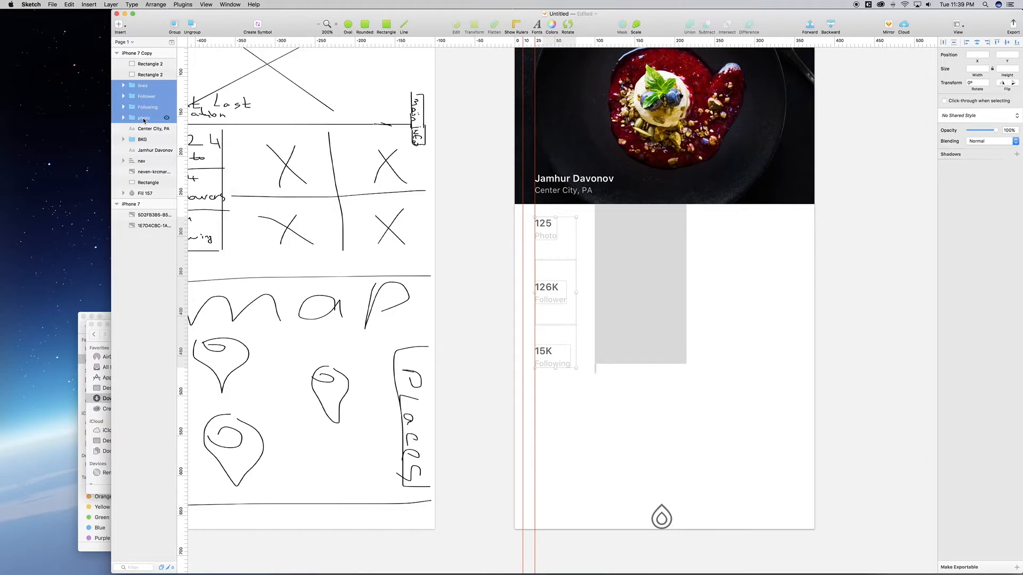
left_click(144, 140, "shift")
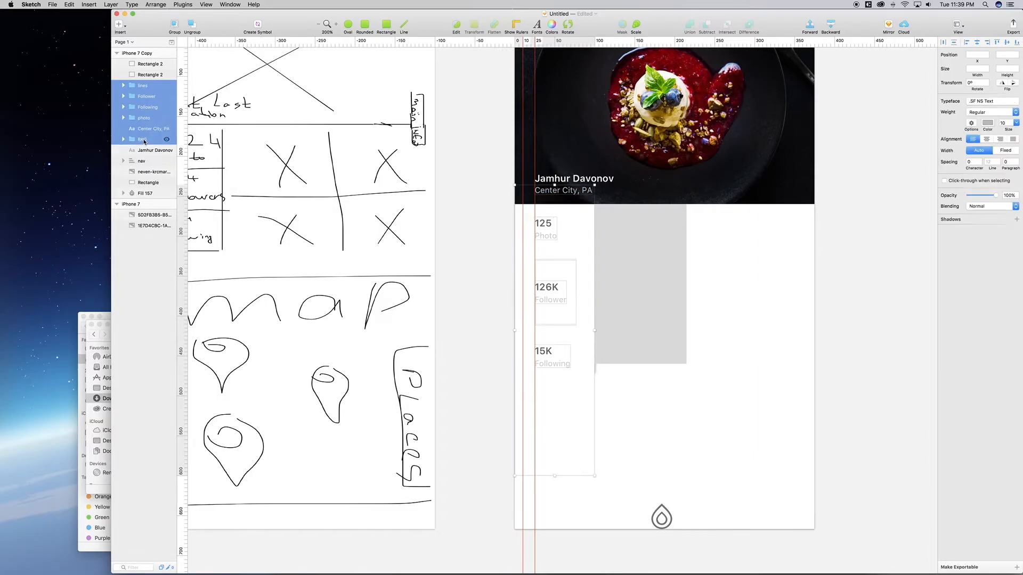
left_click(147, 129, "super")
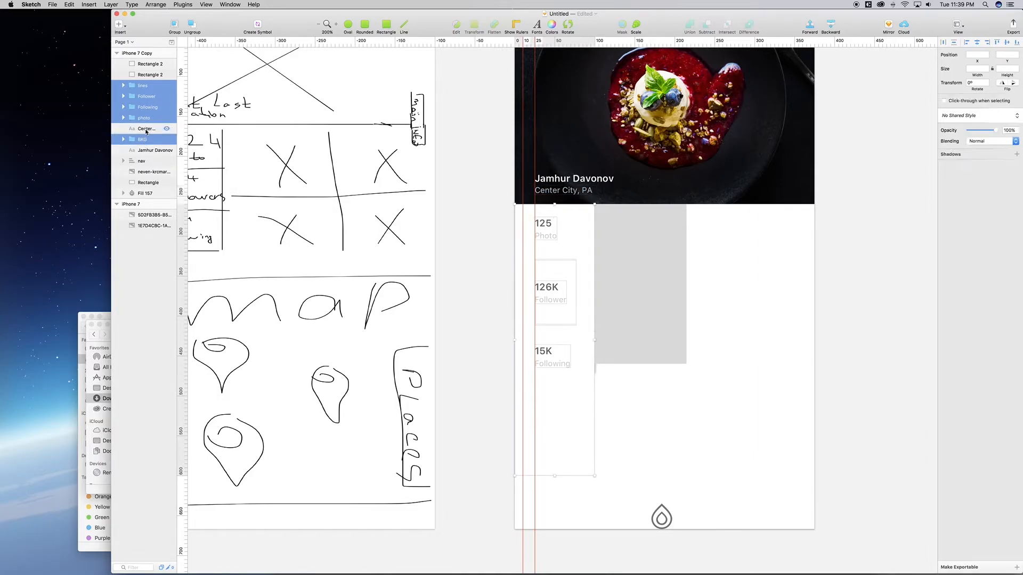
key("super+g")
double_click(145, 86)
type("photo-f")
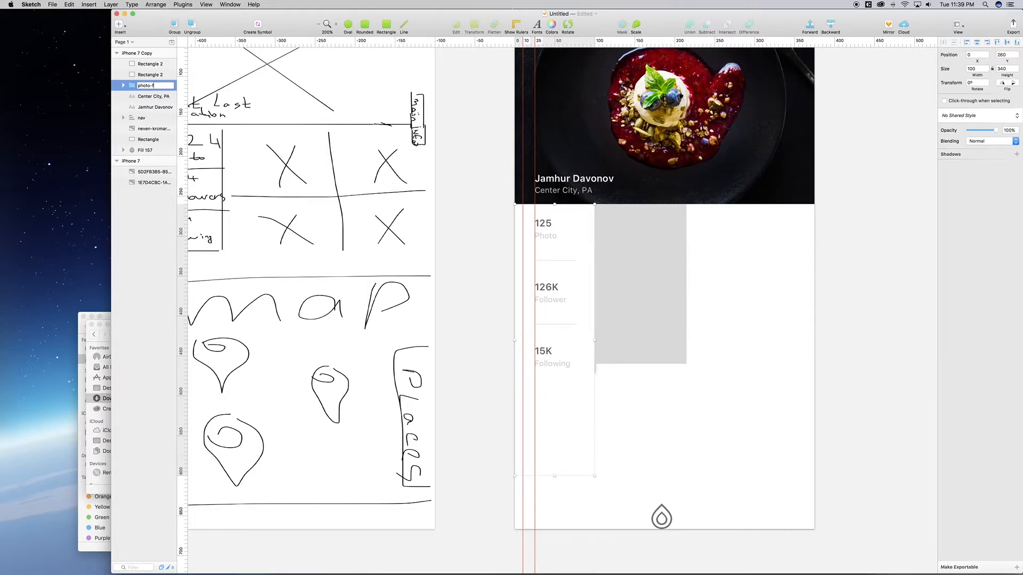
type("ollower")
key("Return")
left_click(146, 98)
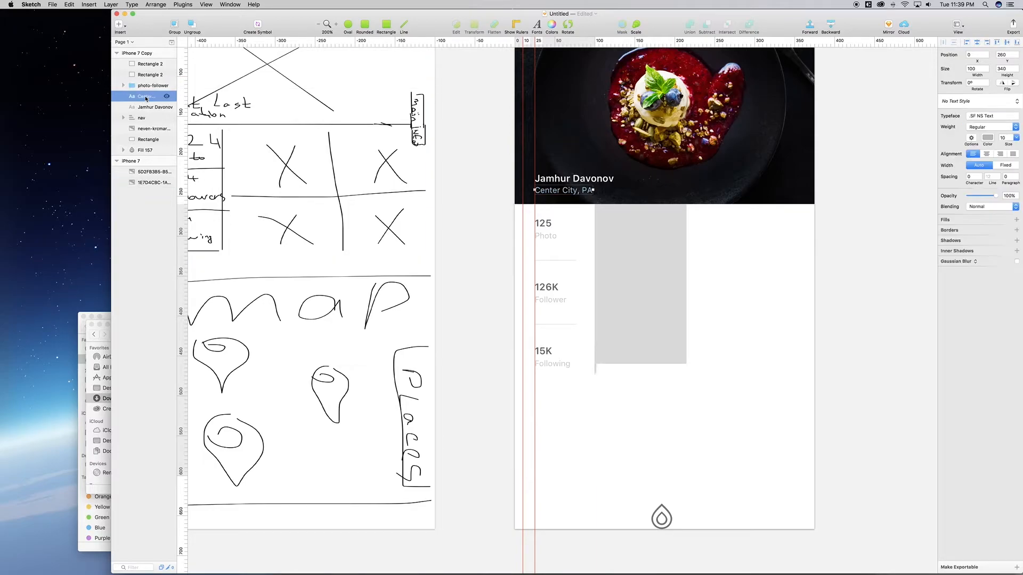
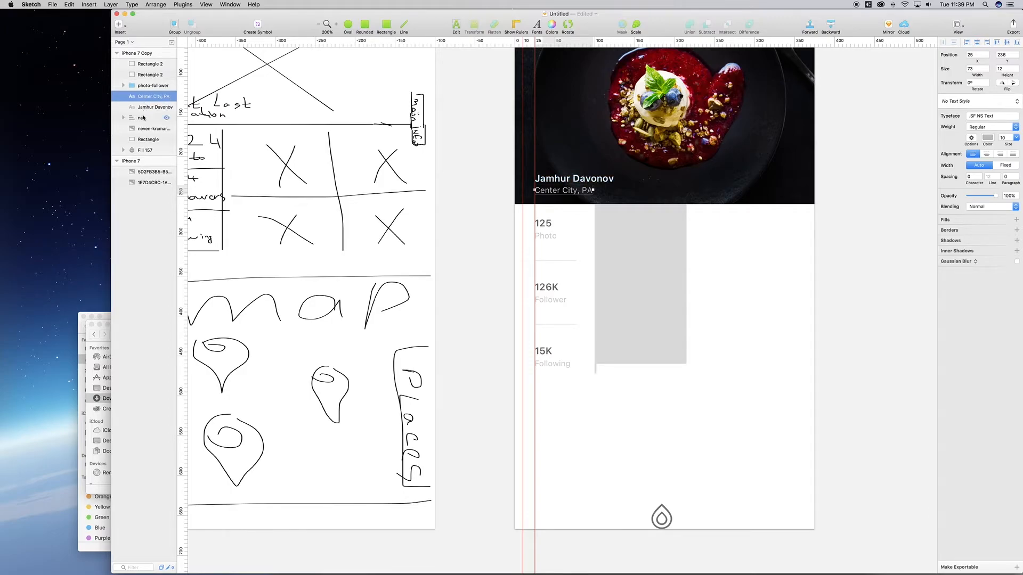
Step: Group the header photo, name and location layers as 'main-img', then select photo-follower alongside it
left_click(143, 140, "shift")
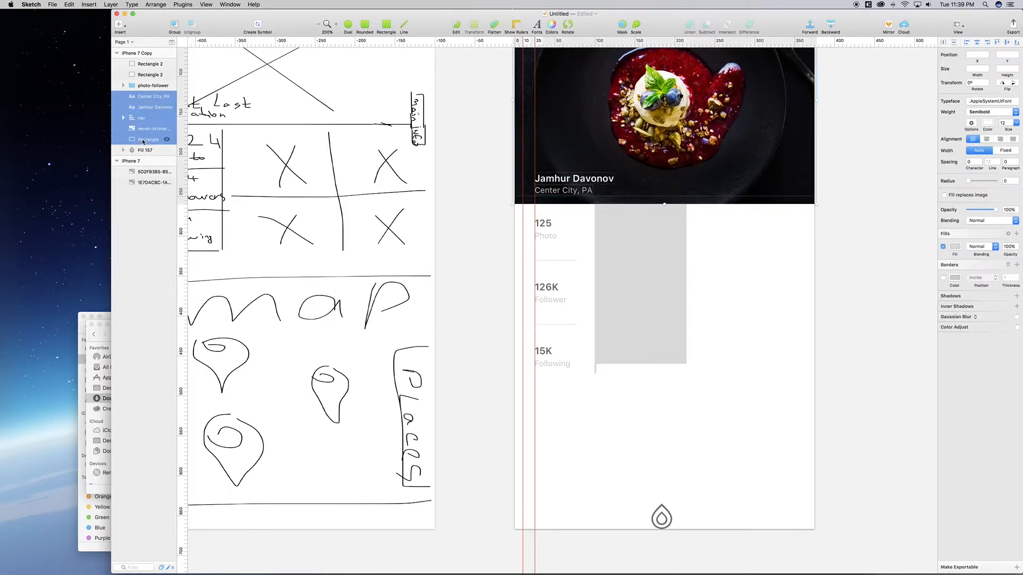
key("super+g")
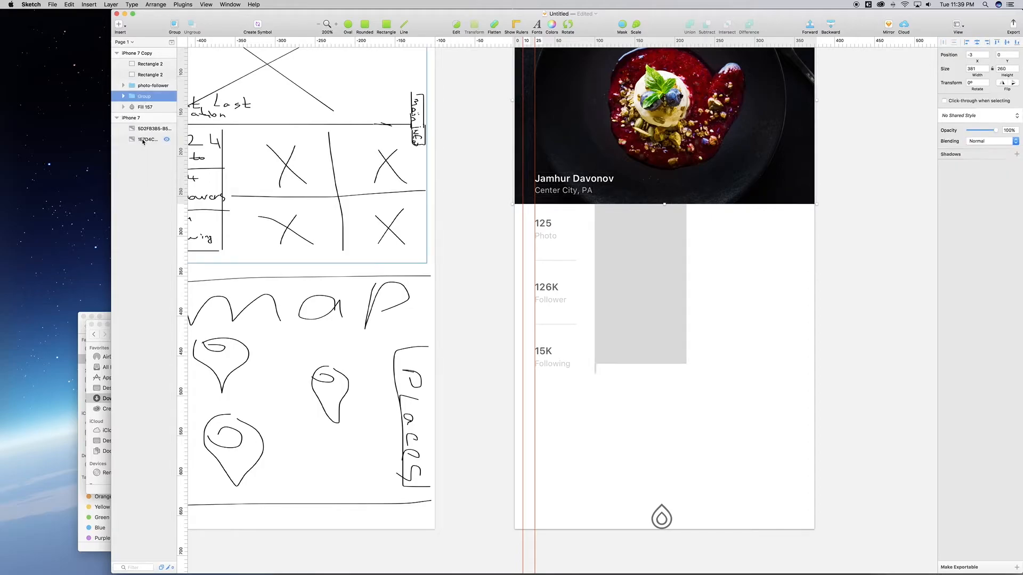
double_click(144, 97)
type("main-img")
key("Return")
left_click(563, 297, "shift")
scroll(563, 298, "right", 2)
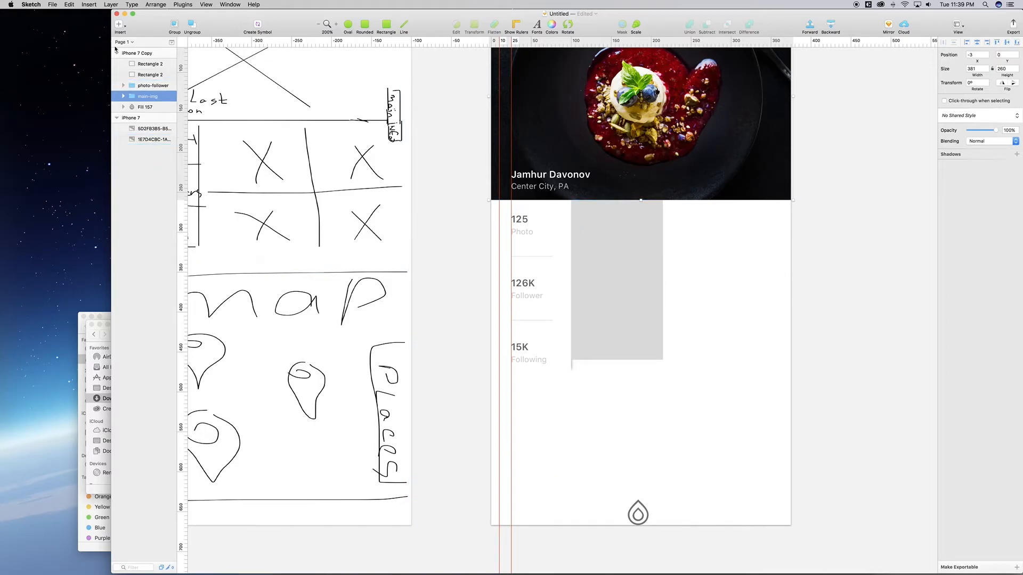
Step: Move both grey Rectangle 2 layers beneath photo-follower in the layer stack
left_click(148, 75)
left_click(148, 68, "shift")
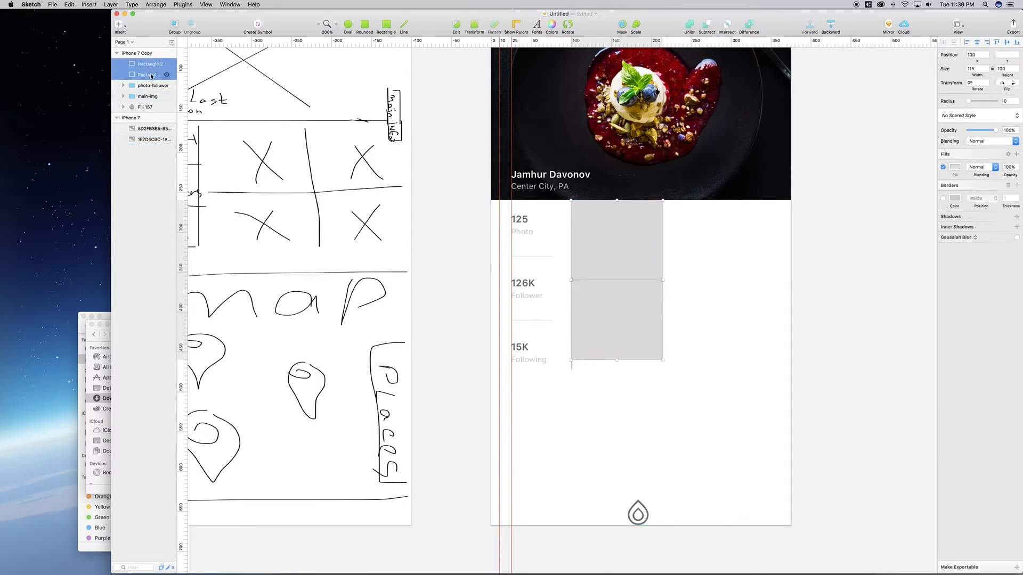
left_click_drag(151, 77, 151, 93)
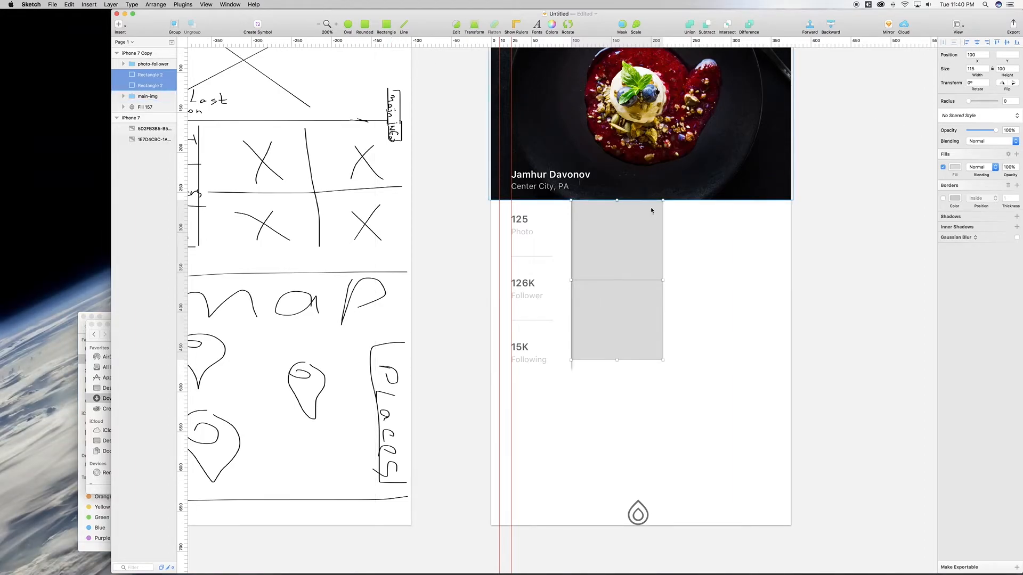
Step: Turn on the Craft plugin from the Plugins menu
left_click(238, 4)
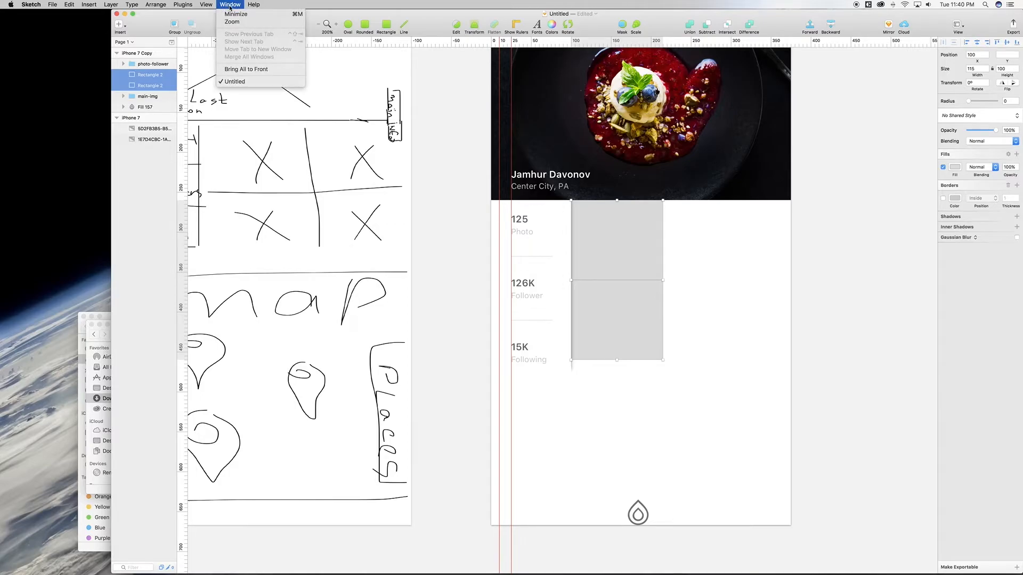
mouse_move(211, 6)
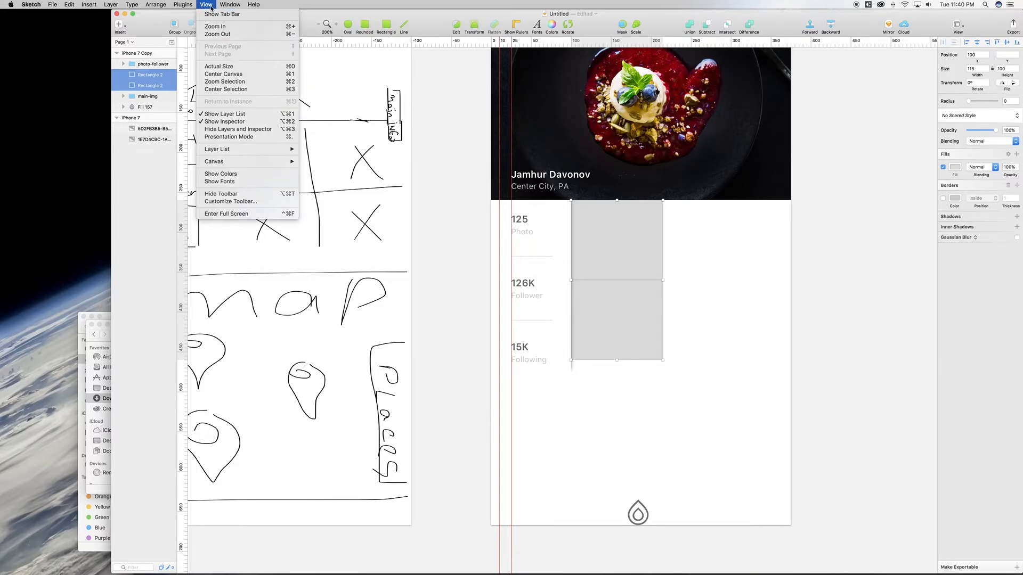
left_click(205, 17)
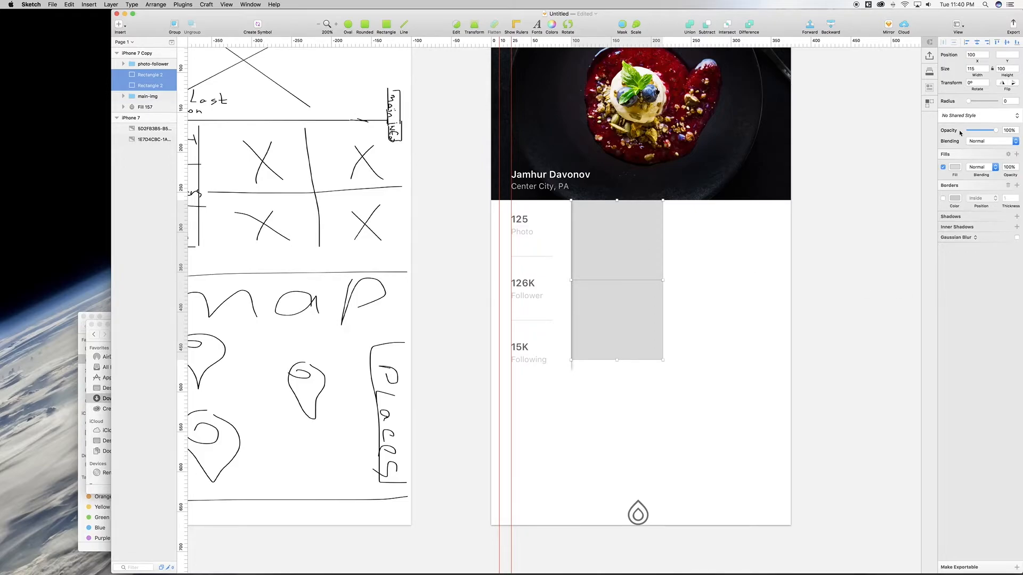
Step: Fill the grey rectangles with Unsplash photos using Craft's Place Photos
left_click(930, 94)
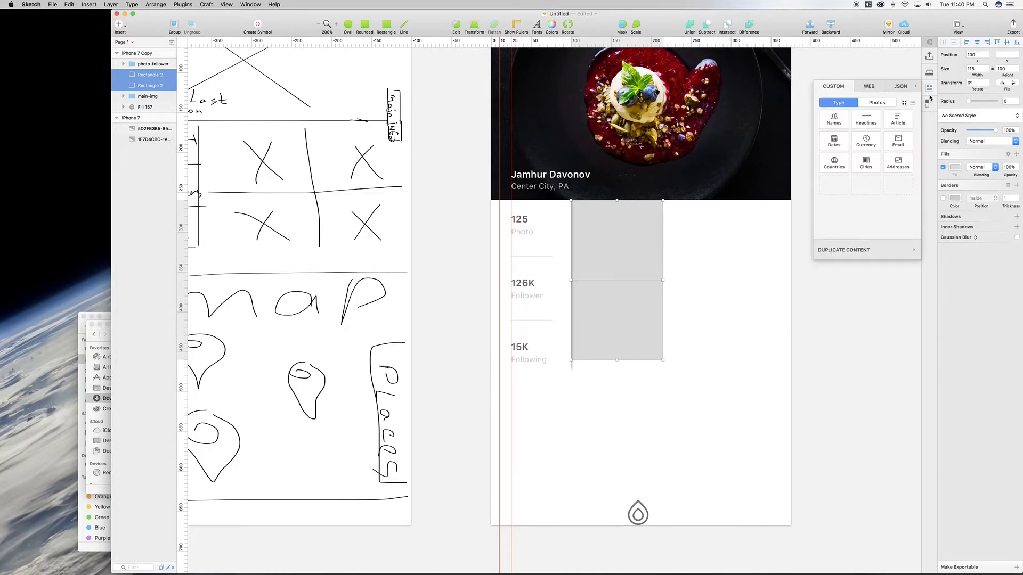
left_click(878, 103)
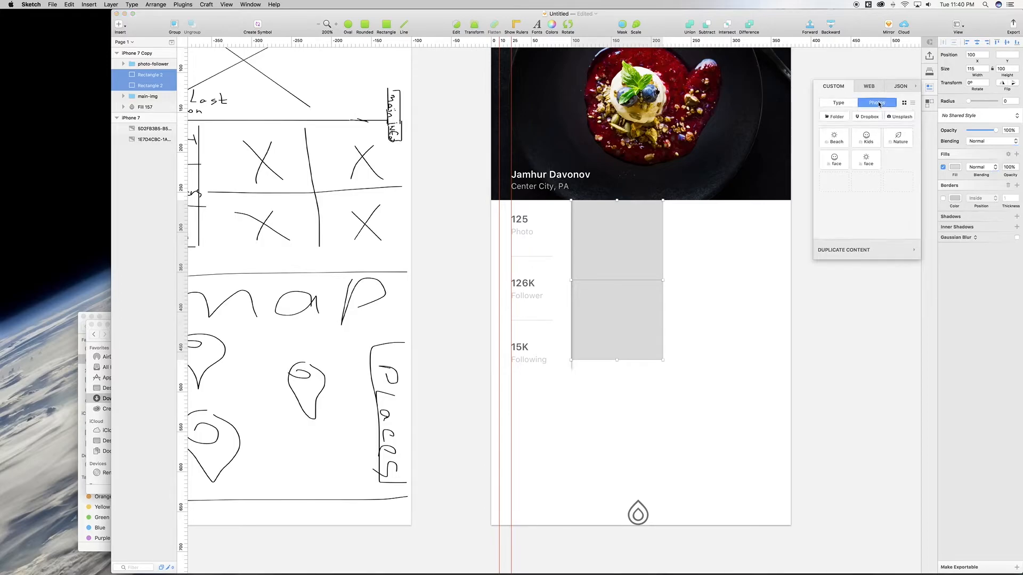
left_click(901, 118)
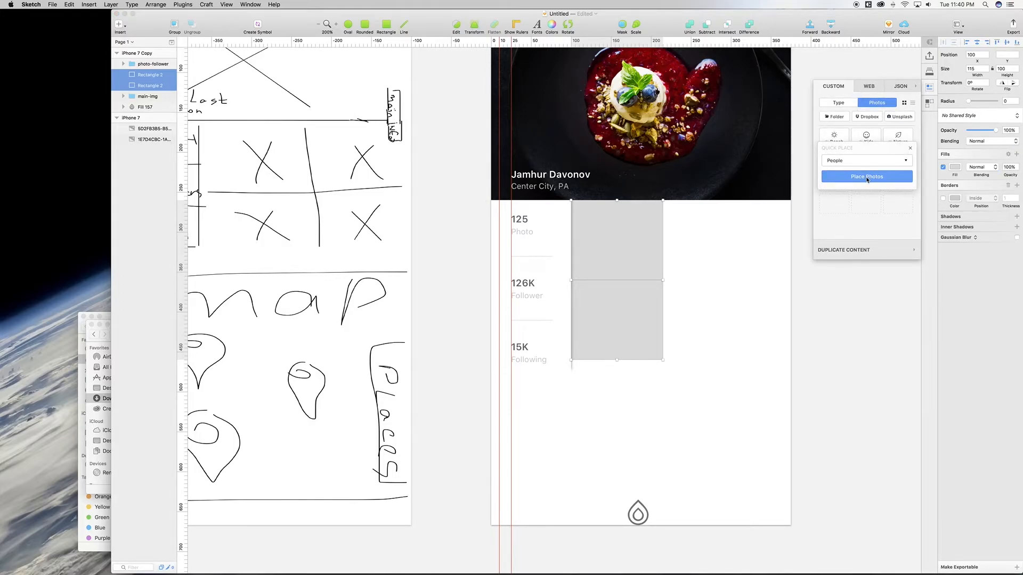
left_click(866, 178)
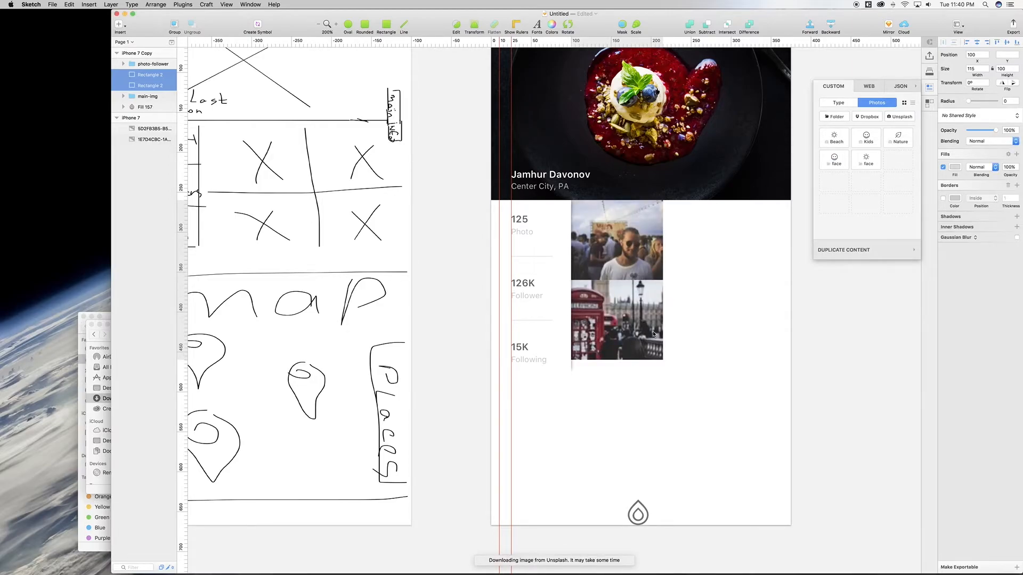
scroll(653, 334, "right", 2)
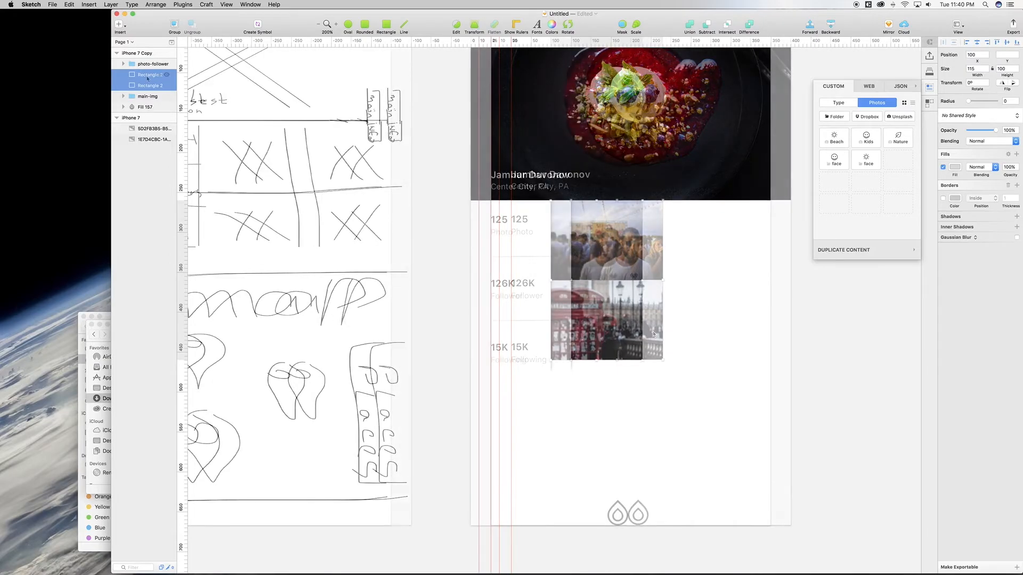
Step: Duplicate the two photos, shift the copies to x 215 and widen them to the phone's edge
key("super+d")
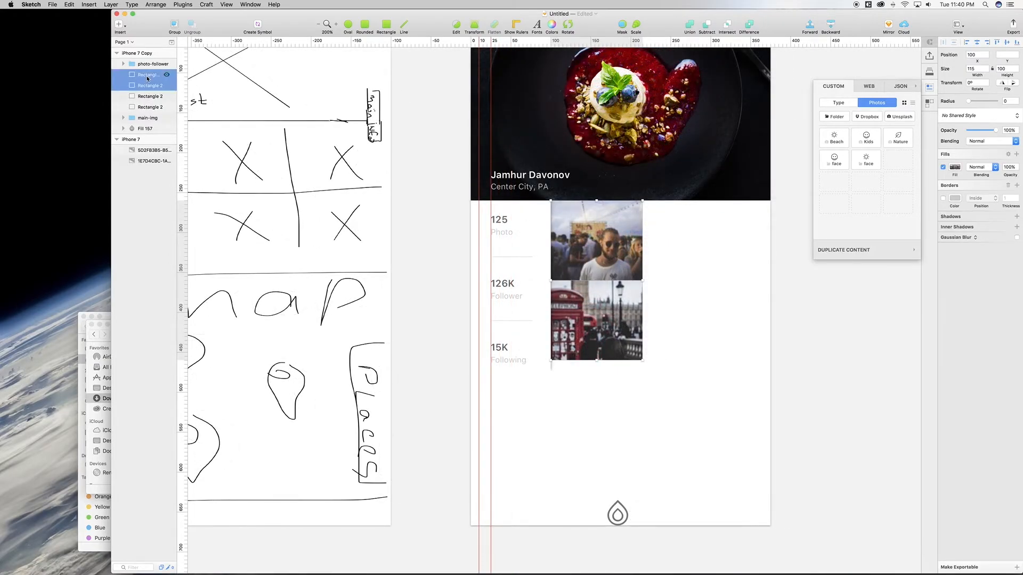
key("shift+Right")
key("shift+Right")
key("shift+Right")
key("shift+Right")
key("shift+Right")
key("shift+Right")
key("shift+Right")
key("shift+Right")
key("shift+Right")
key("shift+Right")
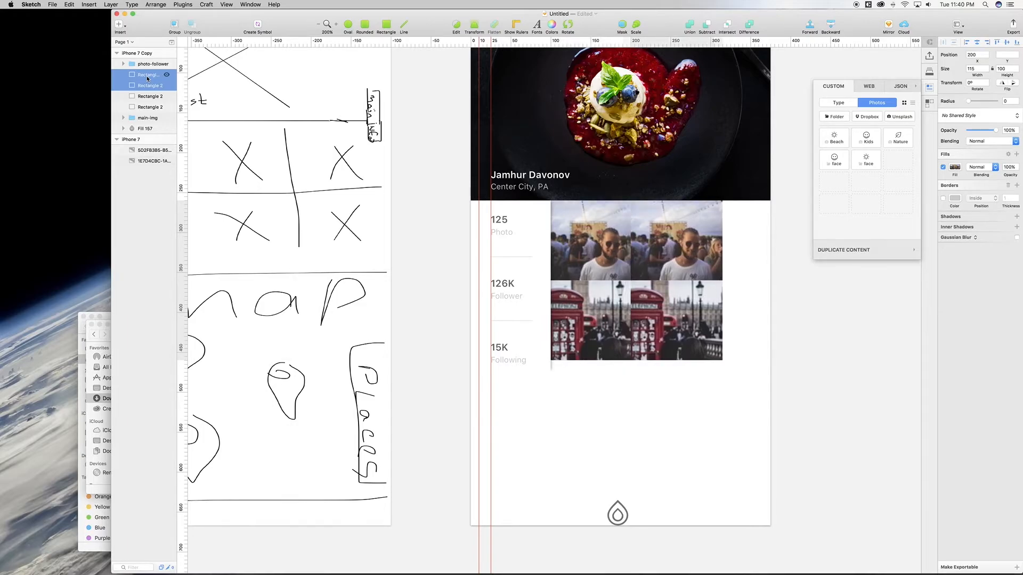
key("shift+Right")
key("shift+Right")
key("shift+Right")
key("shift+Left")
key("shift+Left")
key("Right")
key("Right")
key("Right")
key("Right")
key("Right")
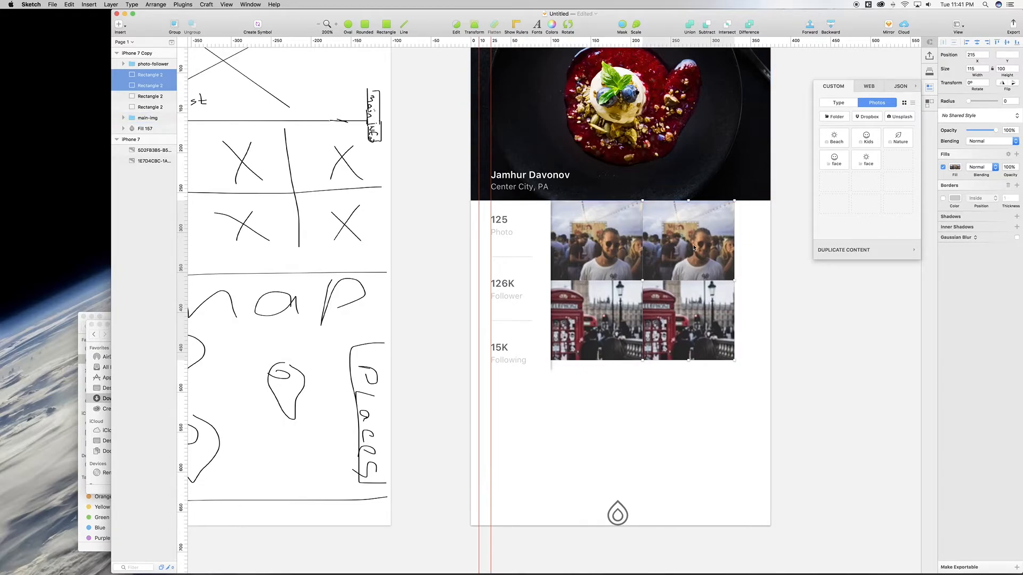
left_click_drag(735, 281, 763, 283)
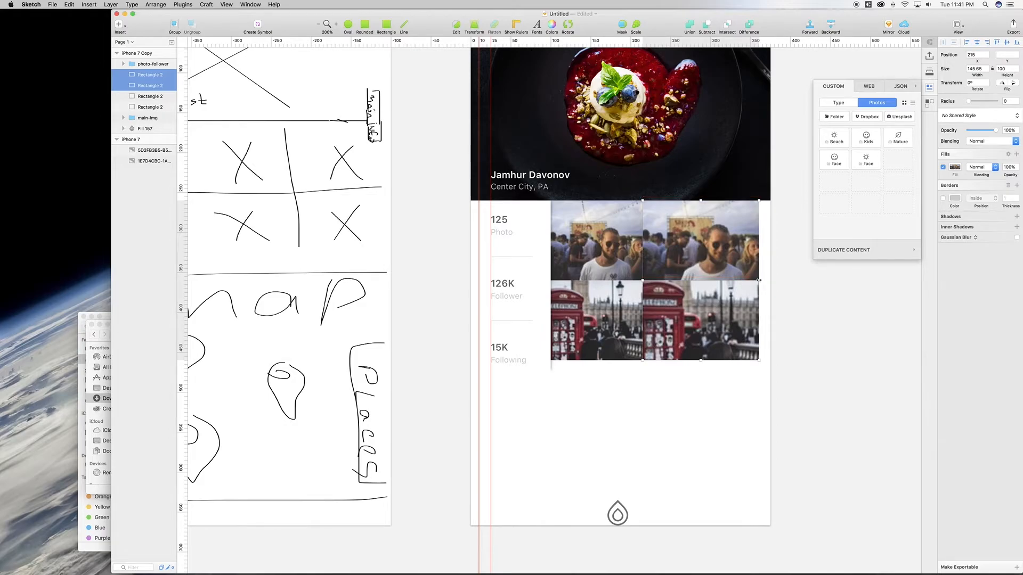
left_click_drag(760, 280, 777, 284)
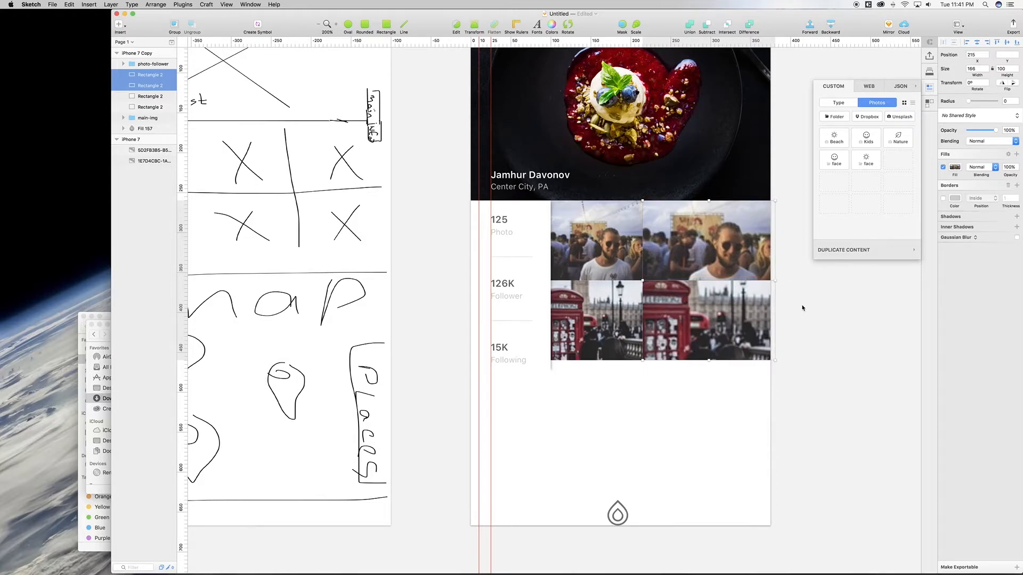
Step: Fill the copies with Paris photos via Quick Place, then draw a small tab at the grid's right edge
left_click(901, 116)
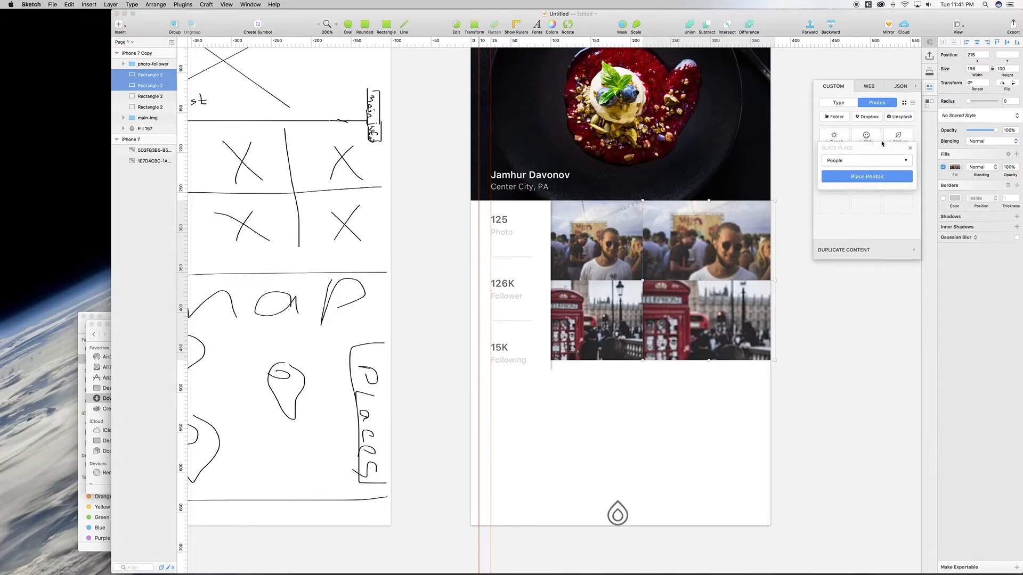
left_click(867, 165)
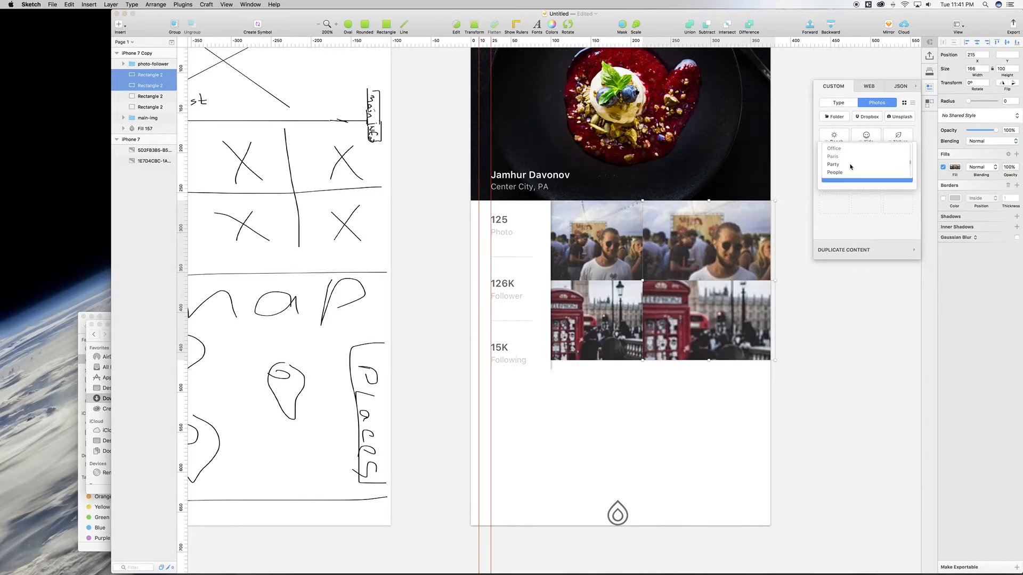
left_click(843, 156)
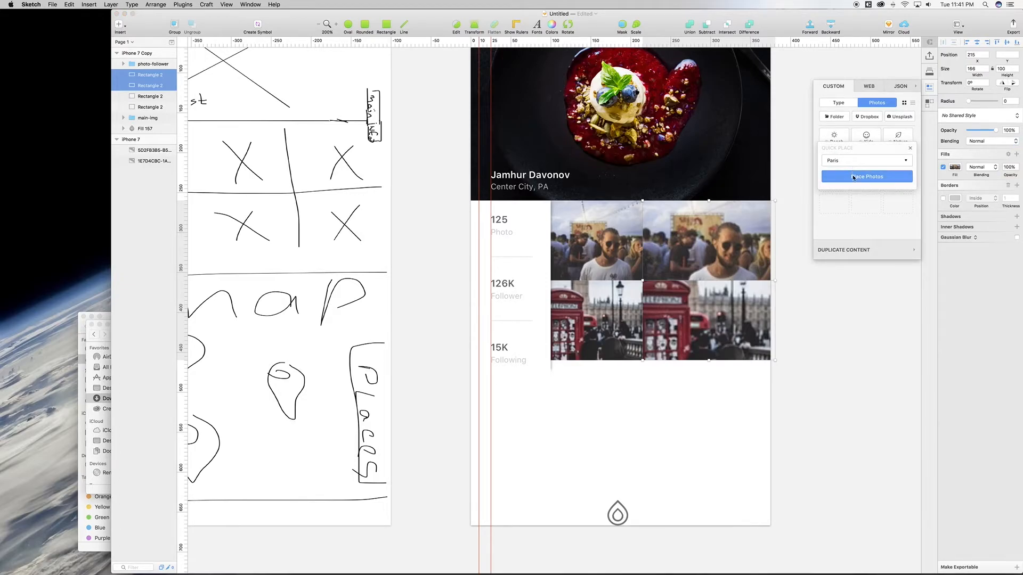
left_click(853, 176)
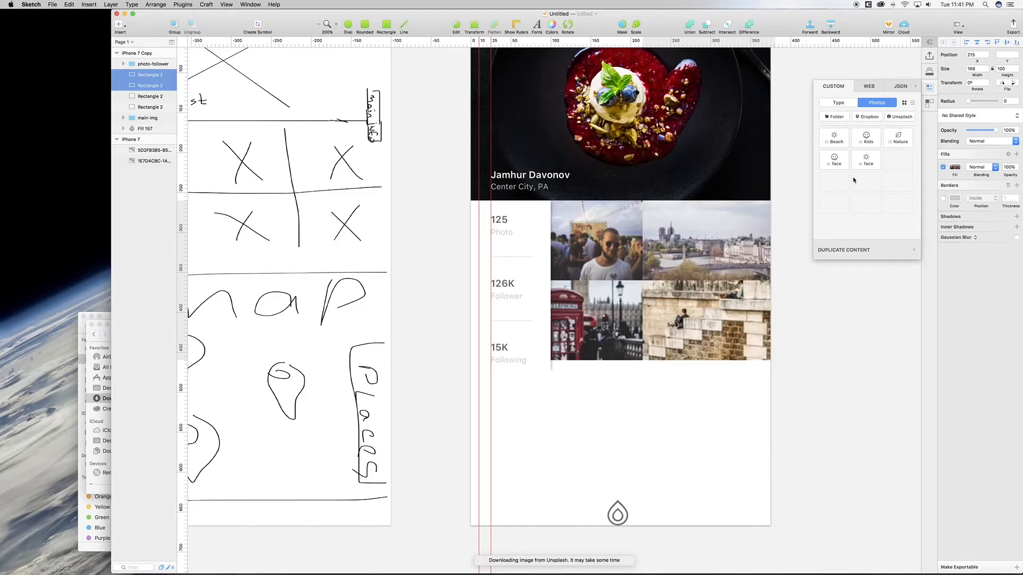
left_click(902, 119)
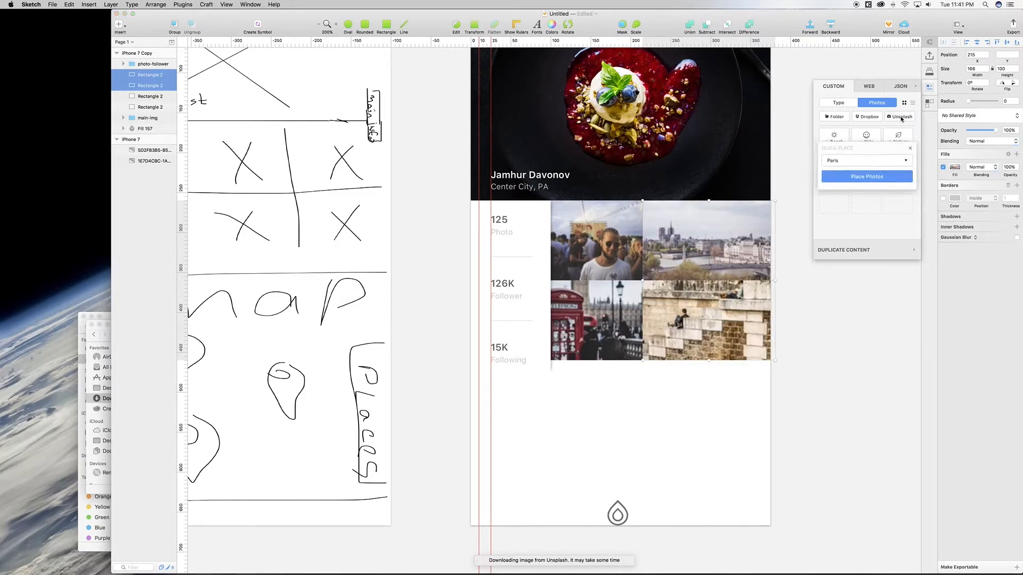
left_click(851, 177)
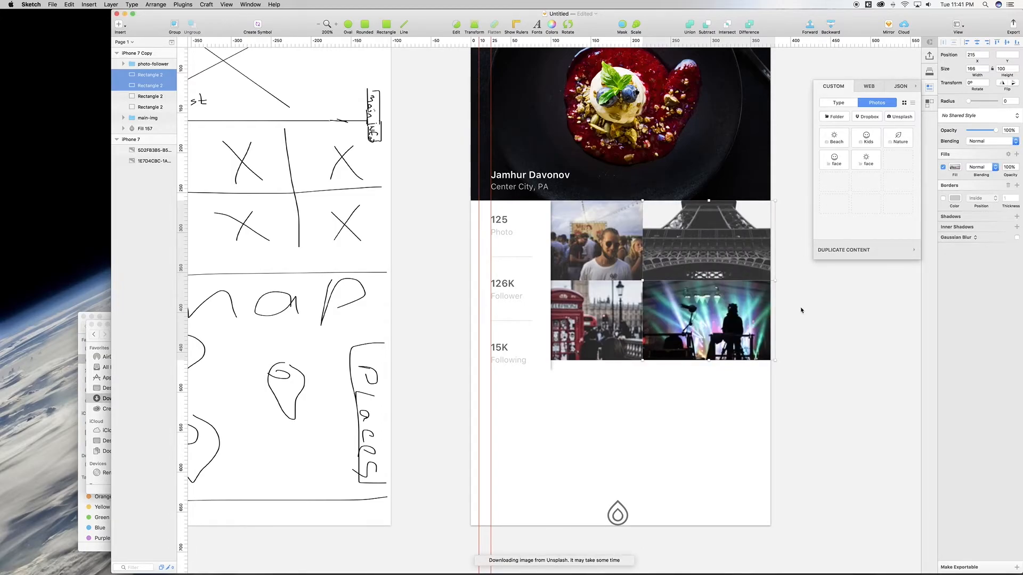
left_click(703, 411)
left_click_drag(810, 195, 828, 243)
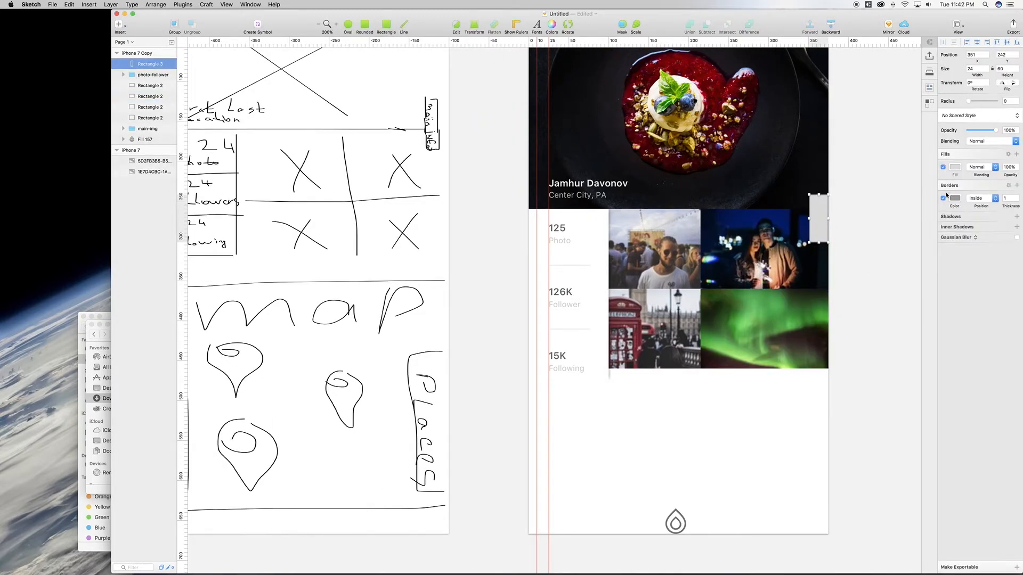
Step: Remove the tab's border, fill it with dark grey 444444 and save that grey as a document colour
left_click(943, 198)
left_click(955, 168)
left_click_drag(950, 220, 925, 223)
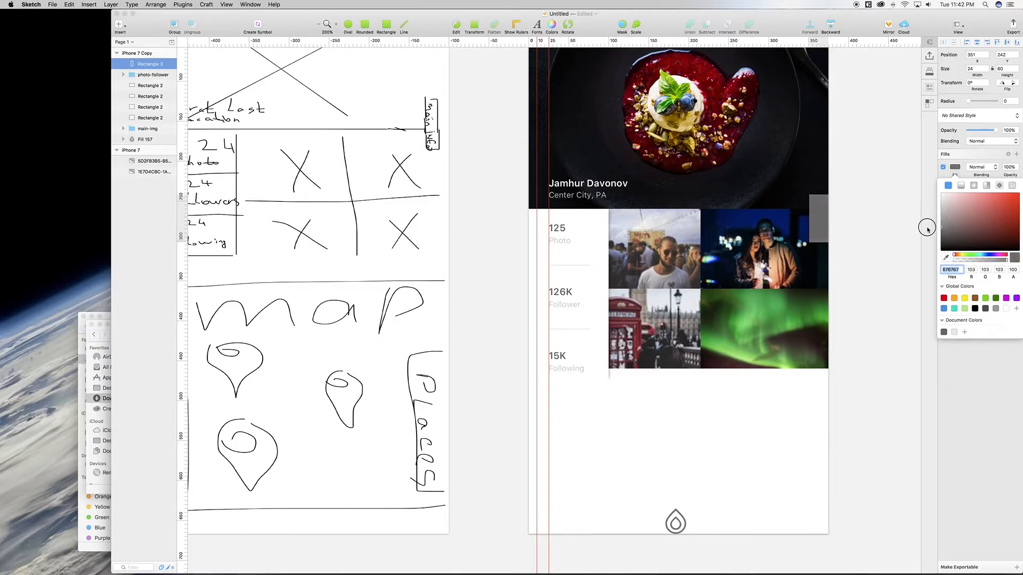
left_click(944, 333)
left_click_drag(945, 234, 931, 238)
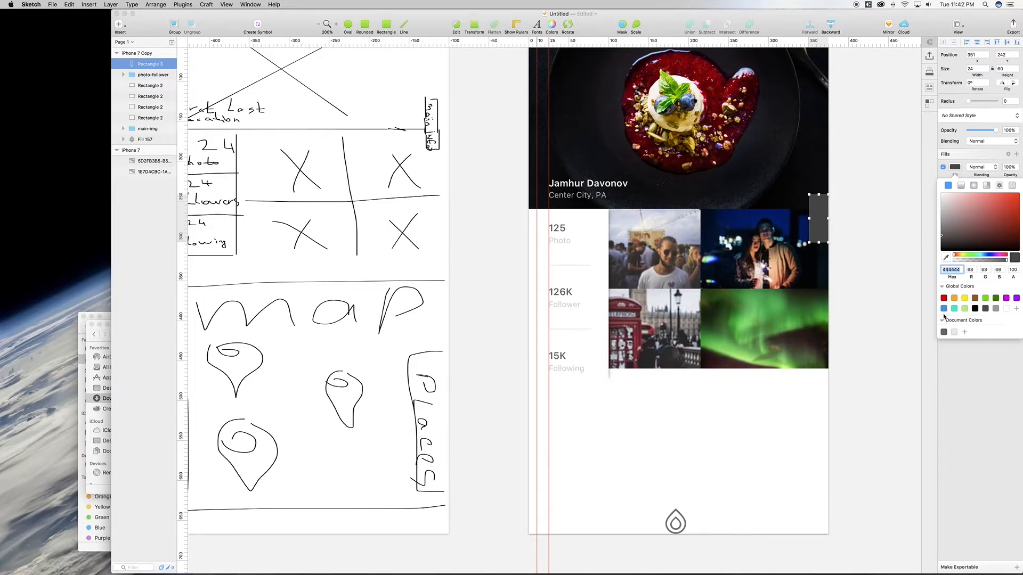
left_click(965, 332)
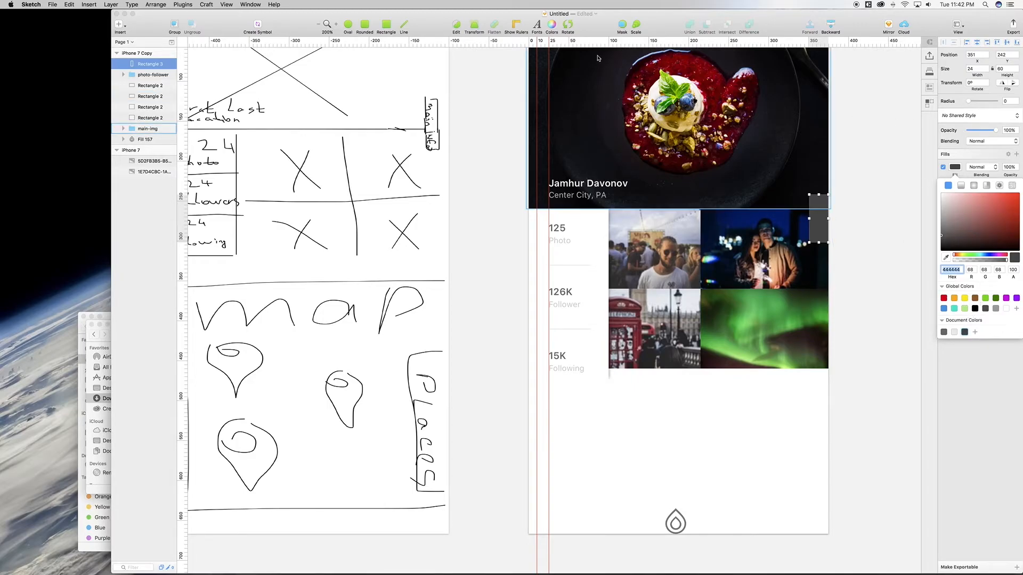
left_click(119, 24)
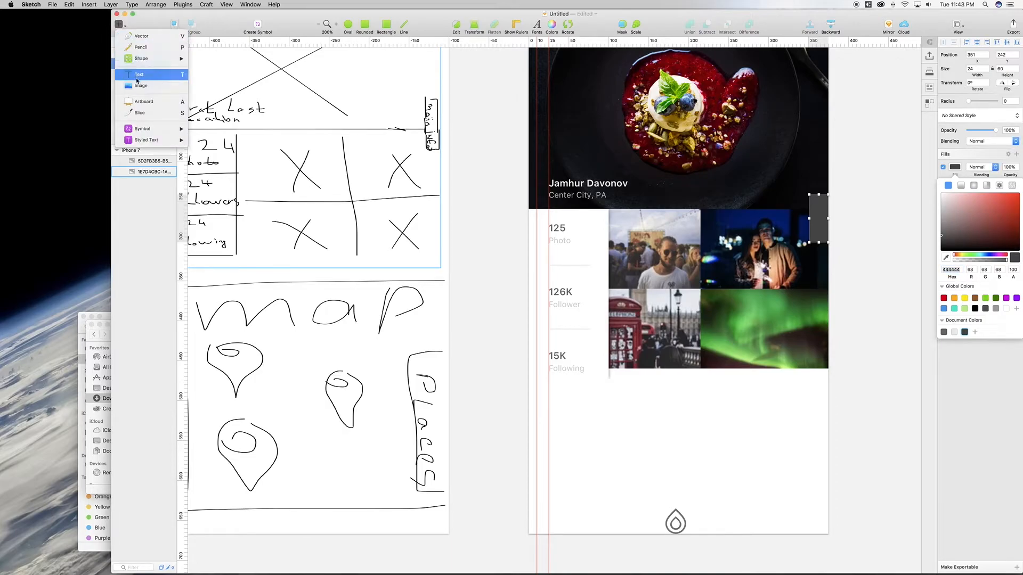
Step: Add a text layer reading 'MAIN INFO' on the tab
left_click(136, 78)
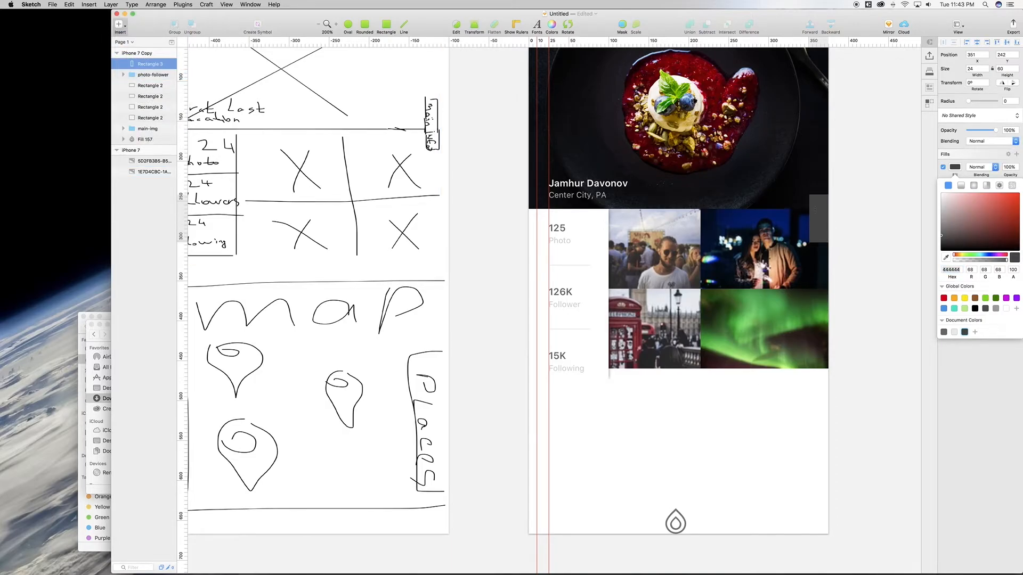
left_click(813, 206)
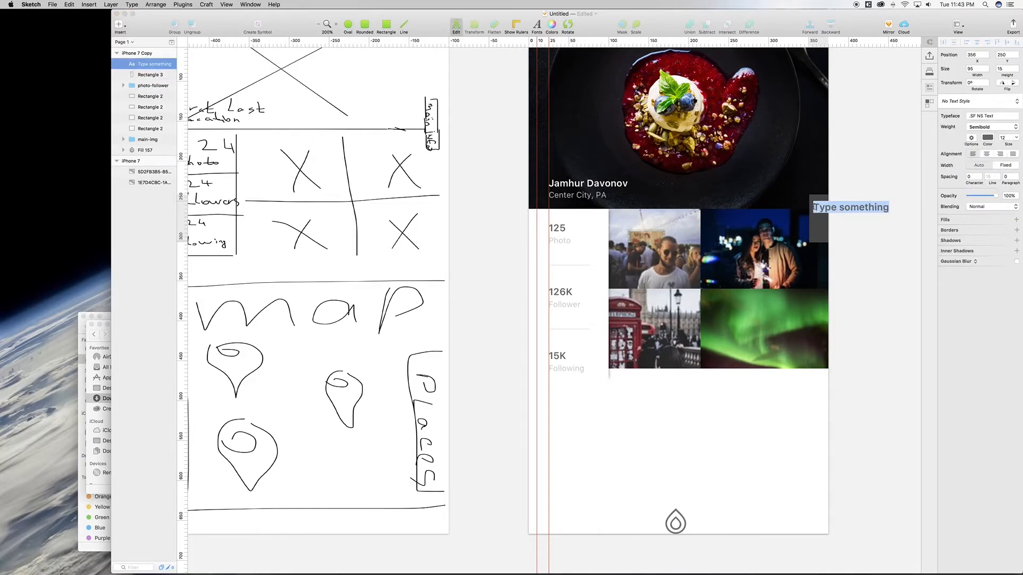
type("MIAN")
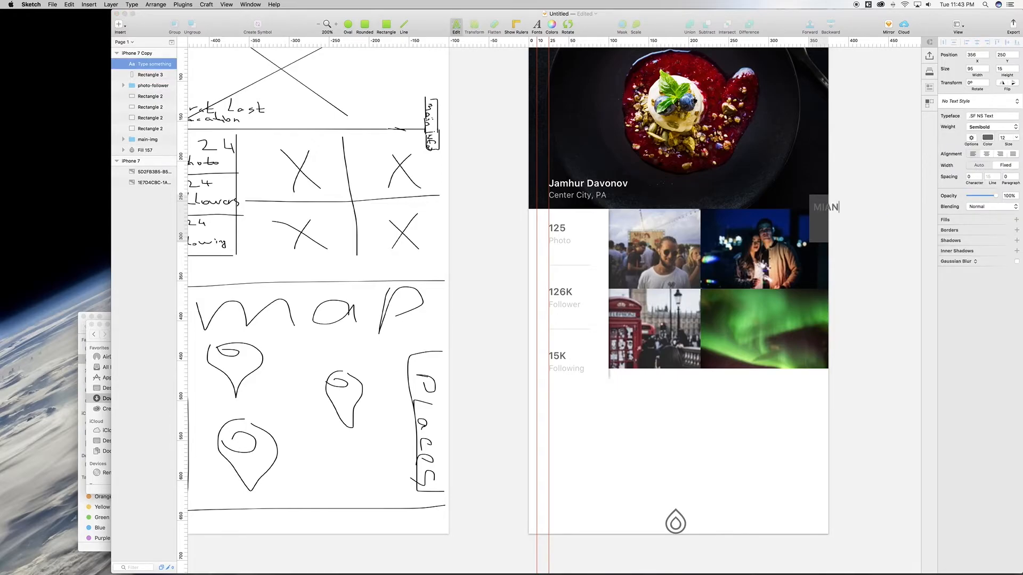
key("BackSpace")
key("BackSpace")
type("AIN INFO")
Step: Rotate the MAIN INFO label vertical, set its font size to 10 and nudge it down 11 pixels
left_click(572, 29)
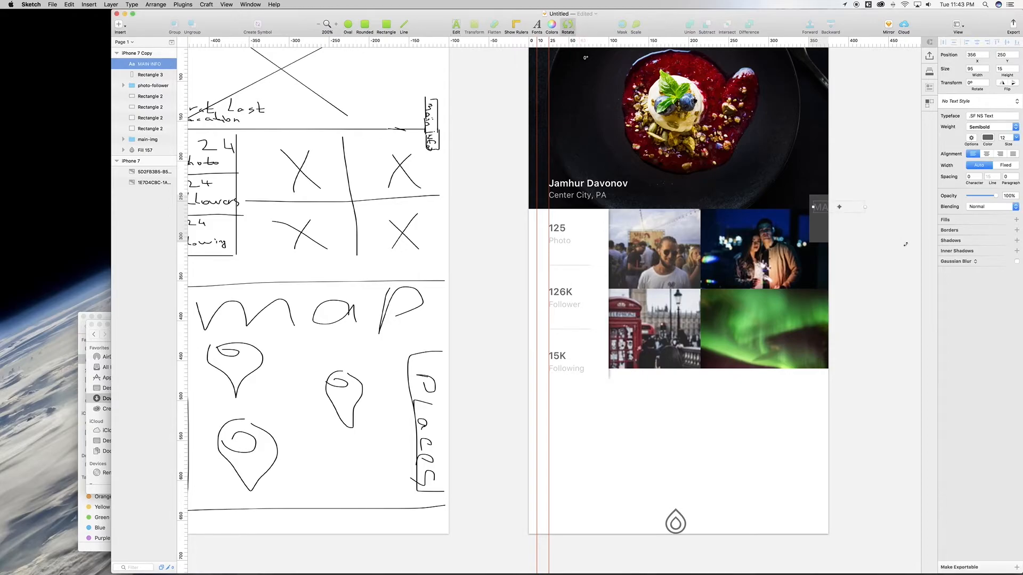
left_click_drag(878, 229, 810, 265)
left_click(1017, 139)
left_click(1008, 153)
left_click(566, 27)
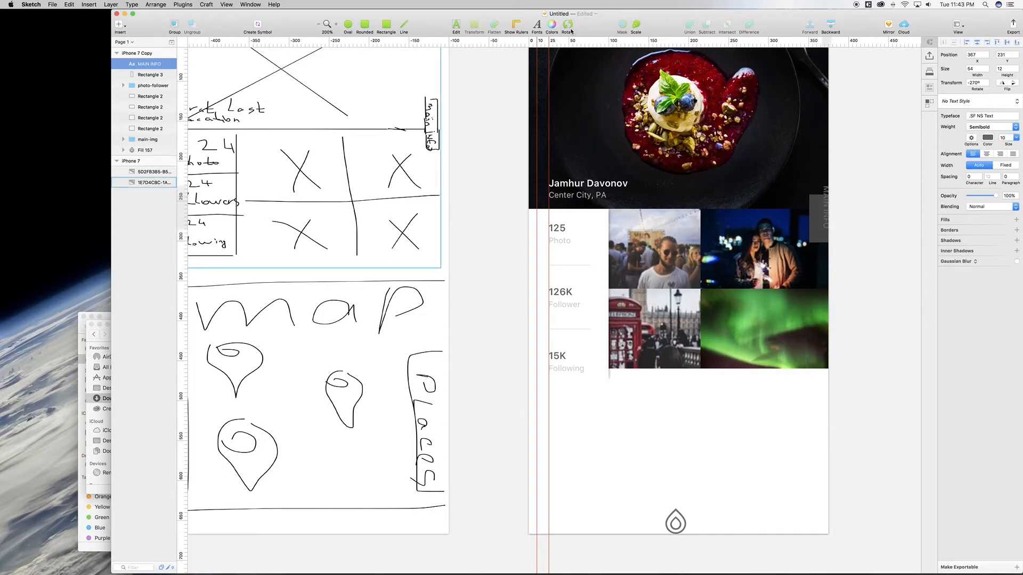
key("shift+Down")
key("Down")
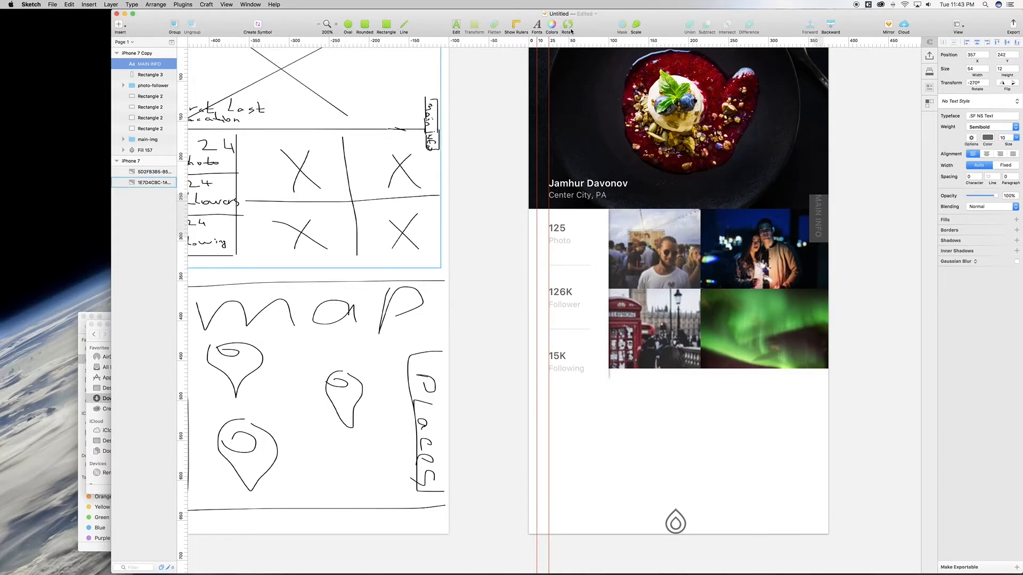
Step: Resize Rectangle 3 to 25×80
left_click(814, 222)
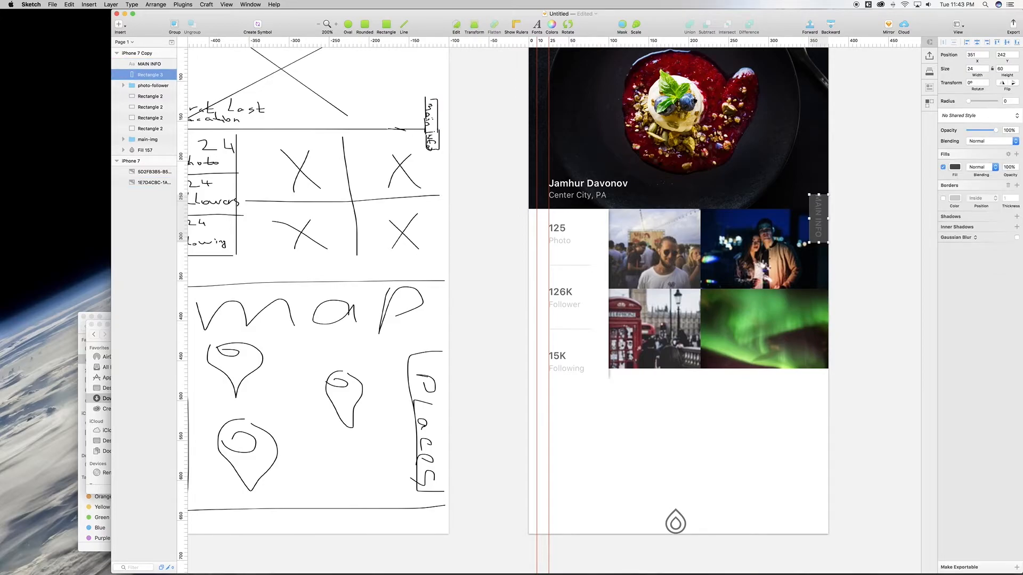
double_click(975, 69)
type("2")
key("Return")
left_click(1005, 69)
type("80")
key("Return")
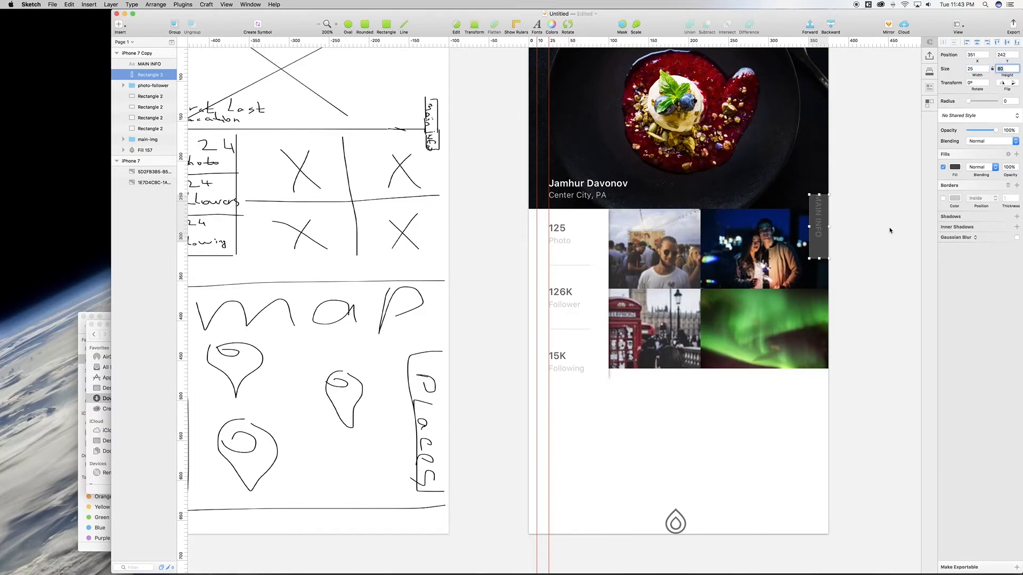
Step: Centre the label vertically on Rectangle 3 and group them as 'MAIN-INFO'
left_click(819, 224)
left_click(819, 253, "shift")
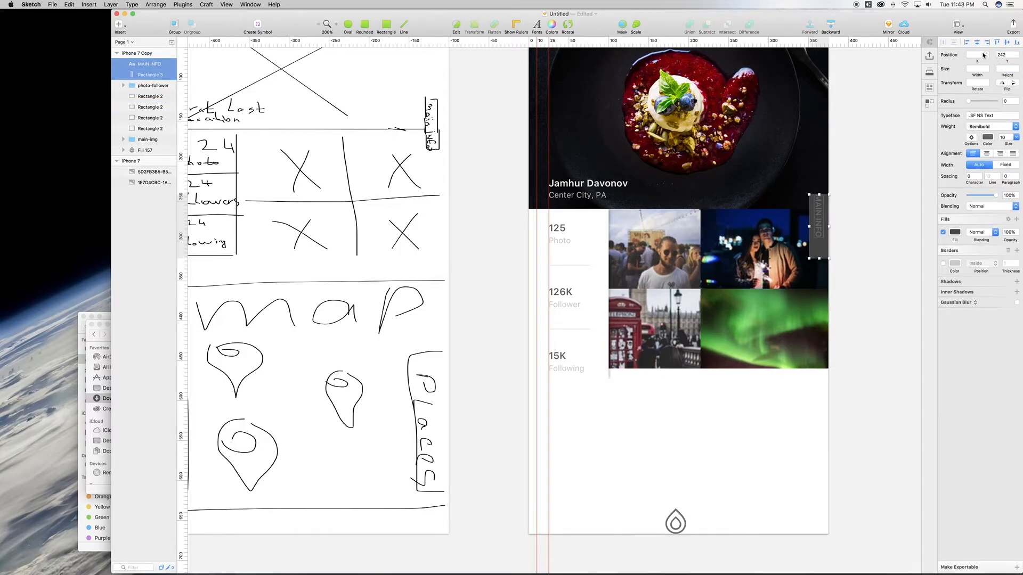
left_click(1006, 43)
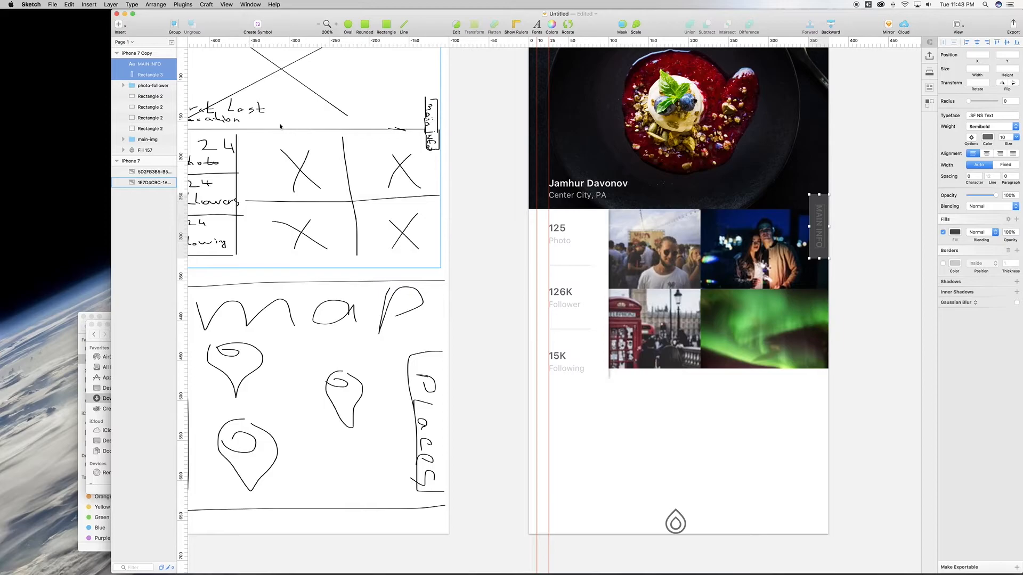
key("super+g")
double_click(142, 64)
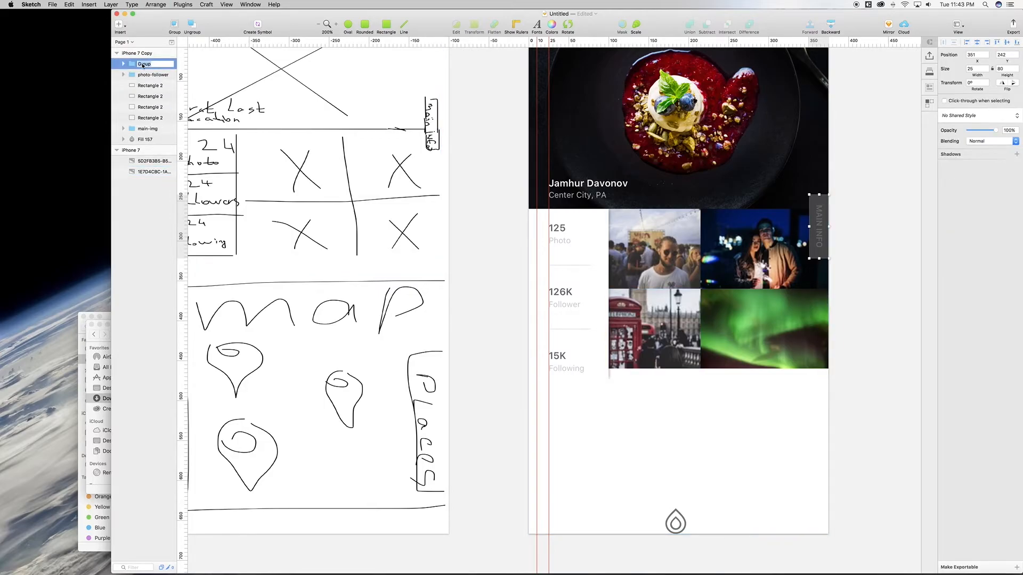
type("MAIN-INFO")
key("Return")
Step: Move the MAIN-INFO tab up into position beside the photo grid
key("shift+Up")
key("shift+Up")
key("shift+Up")
key("shift+Up")
key("shift+Up")
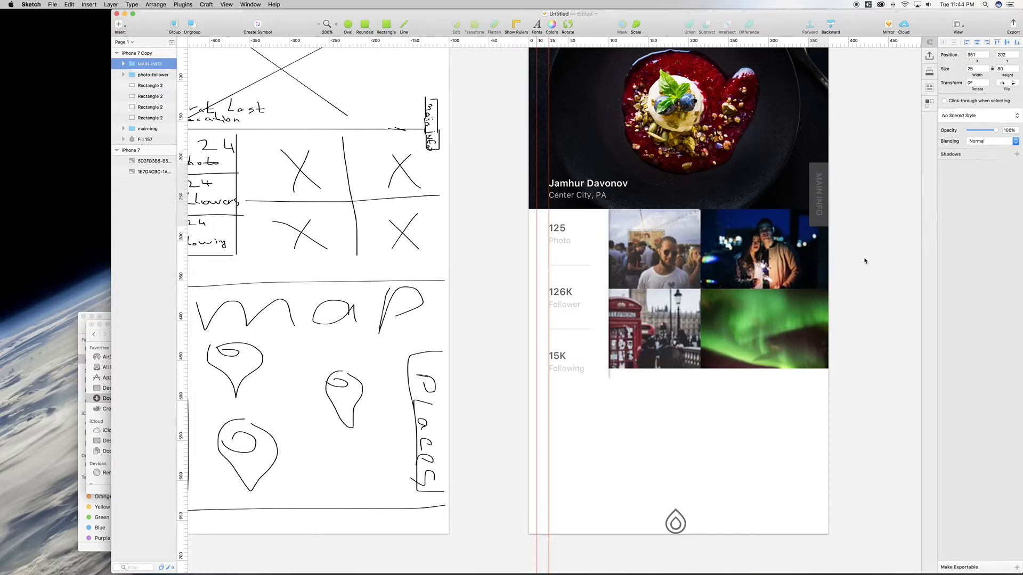
key("shift+Up")
key("Up")
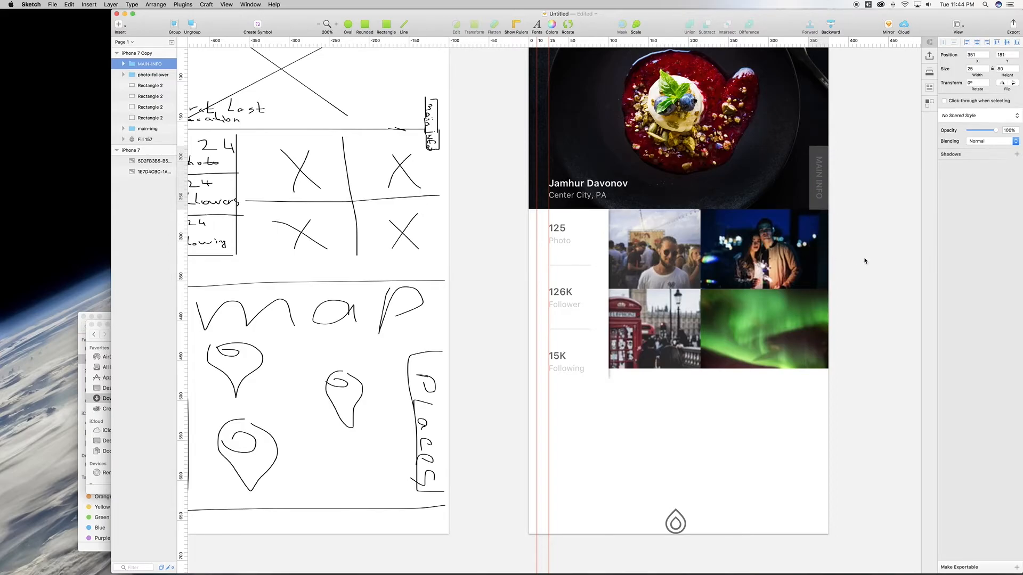
key("shift+Down")
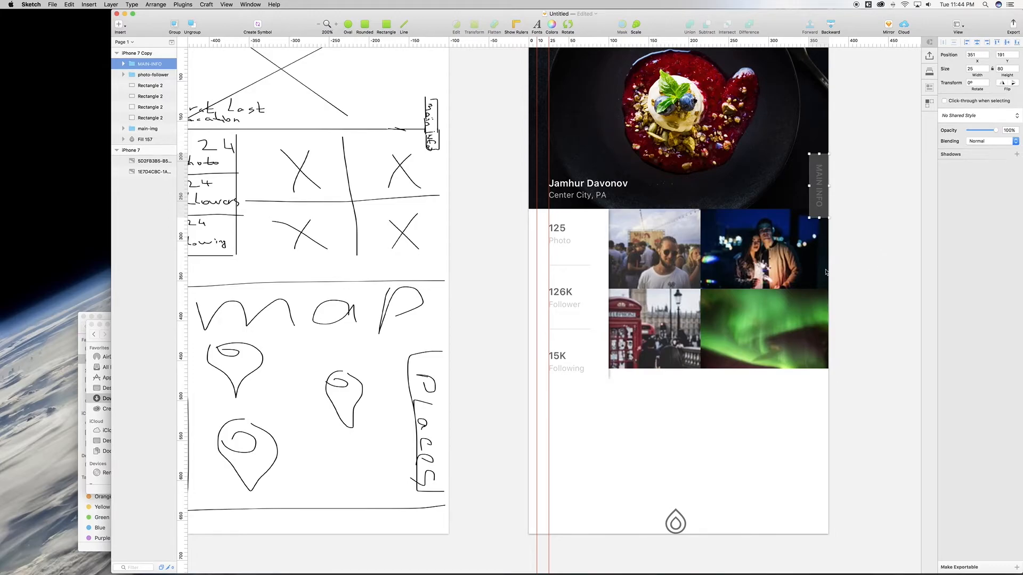
Step: Make the MAIN INFO label text white, then paste the dark New York map image
left_click(123, 64)
left_click(154, 74)
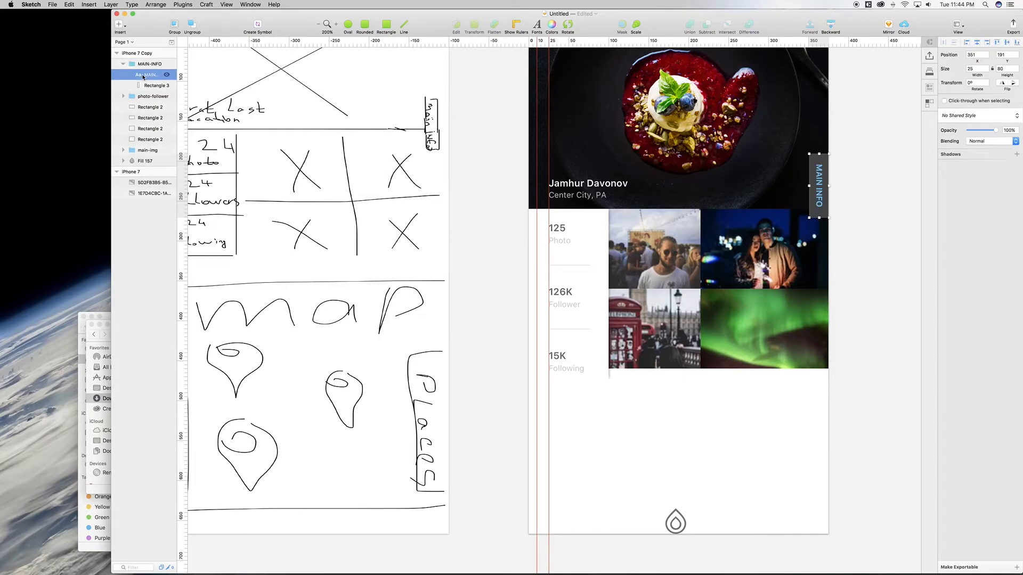
left_click(988, 154)
left_click_drag(961, 182, 896, 119)
left_click(729, 434)
scroll(733, 436, "down", 3)
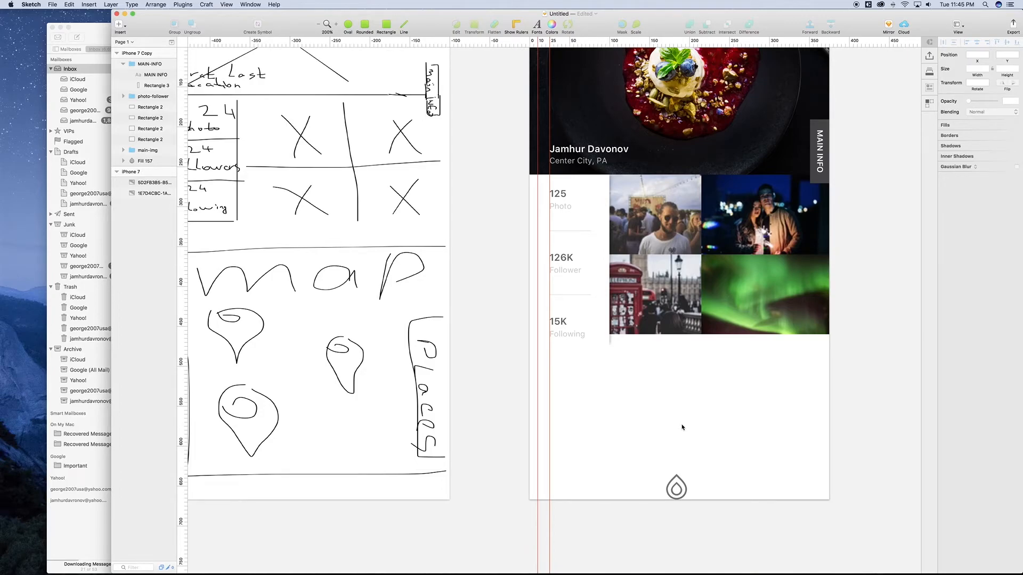
key("super+v")
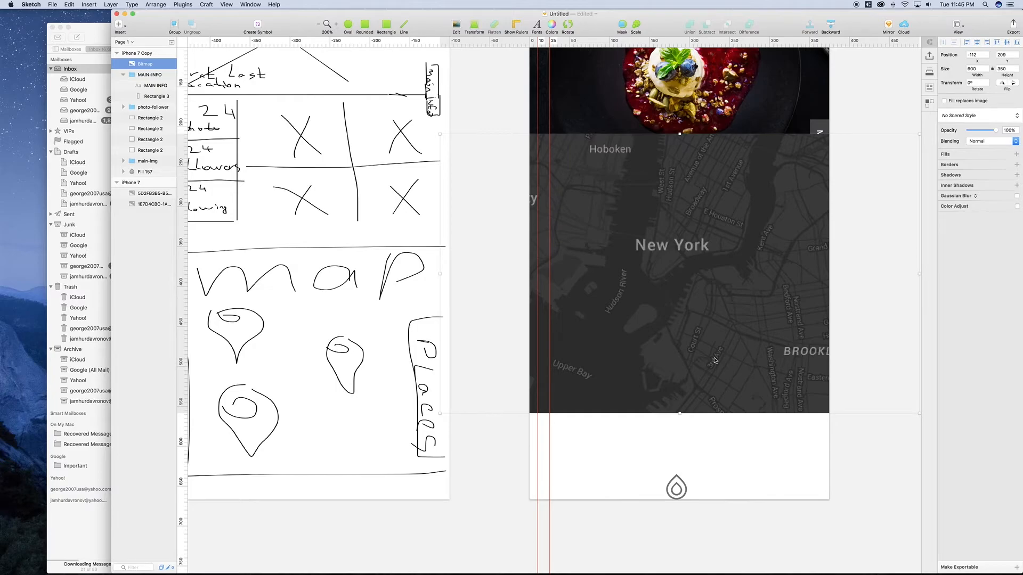
Step: Hide the map and draw a borderless rectangle across the artboard below the photos
key("super+minus")
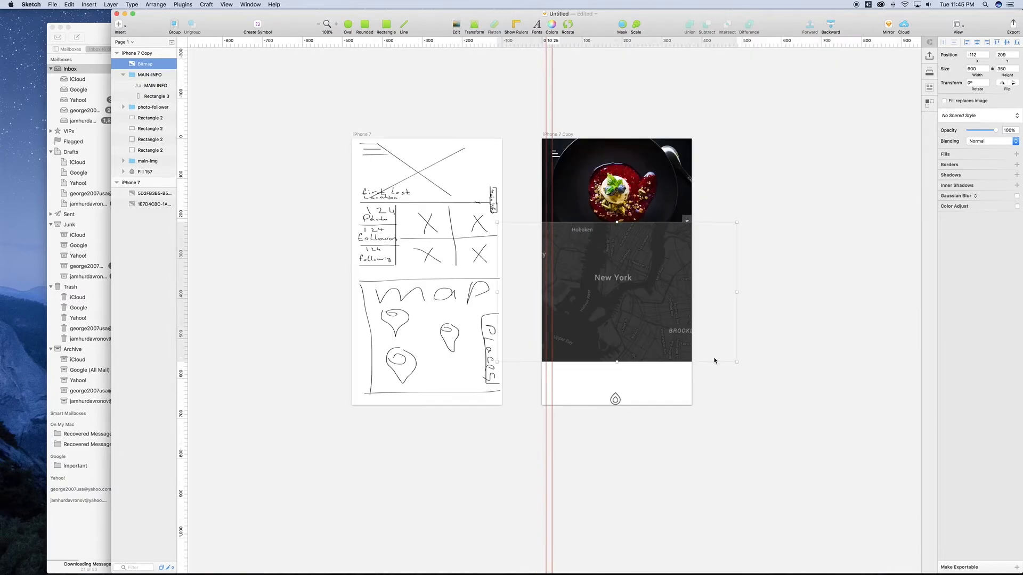
left_click(166, 64)
left_click(386, 25)
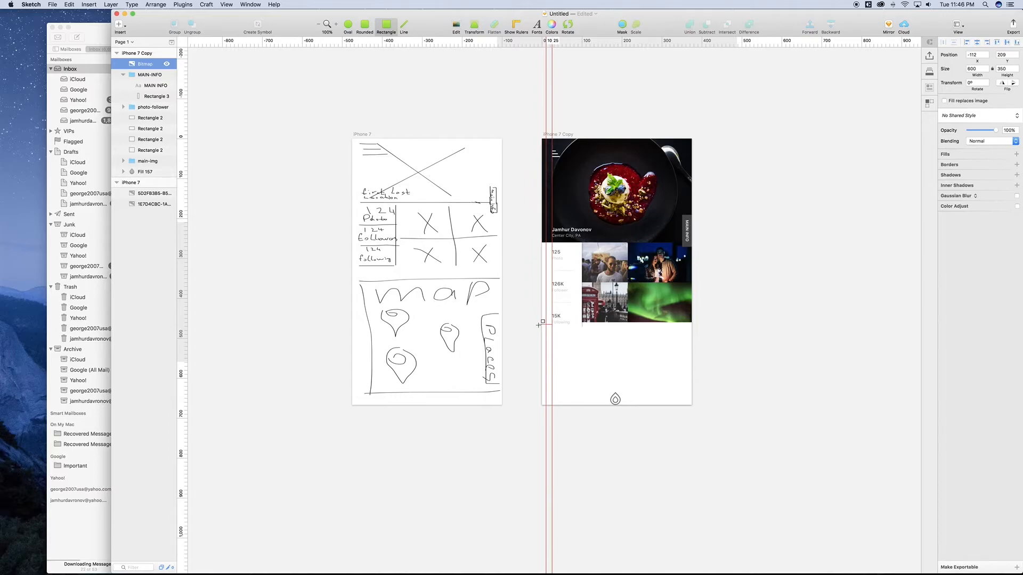
left_click_drag(539, 325, 693, 415)
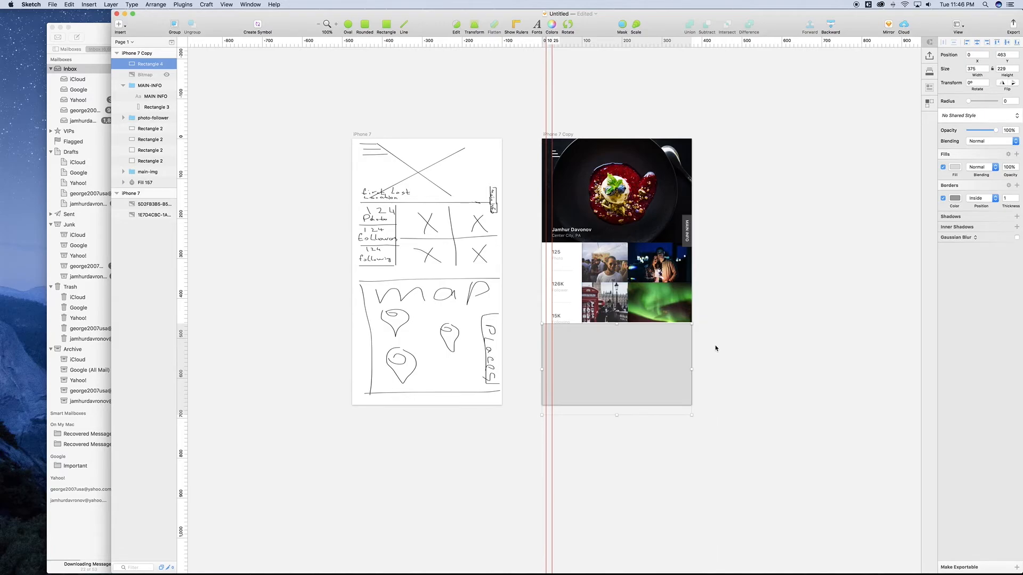
key("Up")
key("Up")
left_click(943, 198)
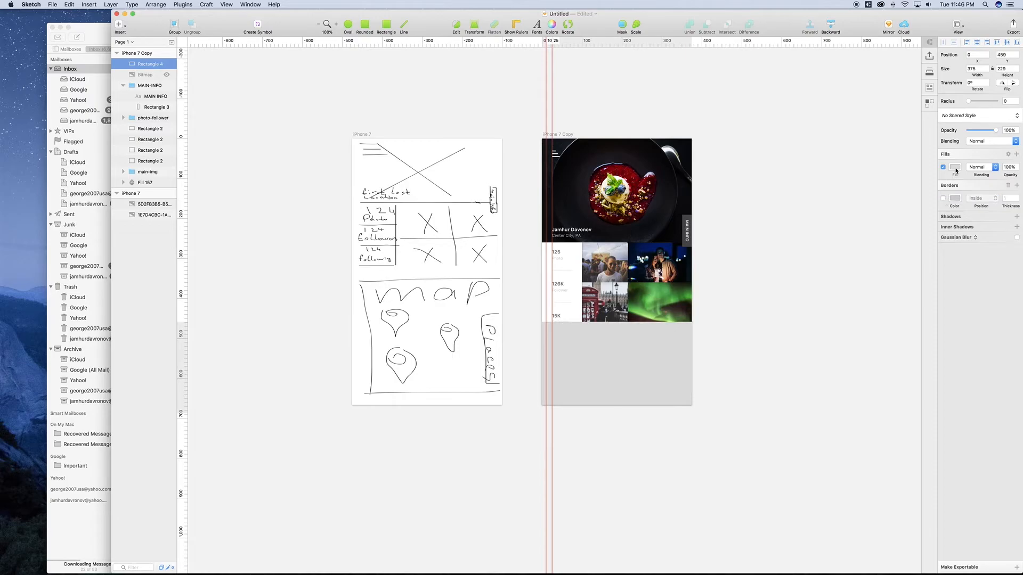
left_click(955, 168)
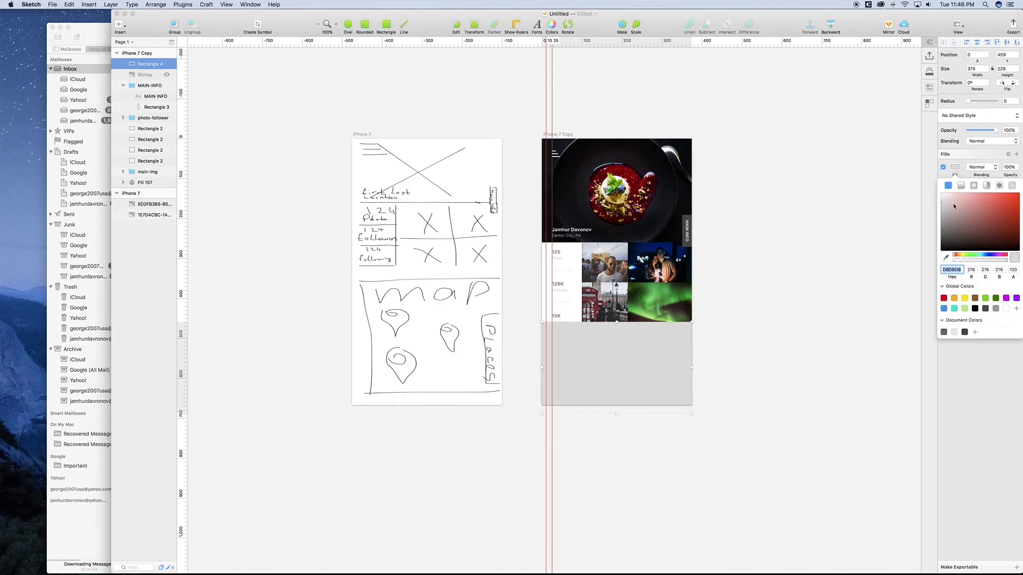
left_click(955, 167)
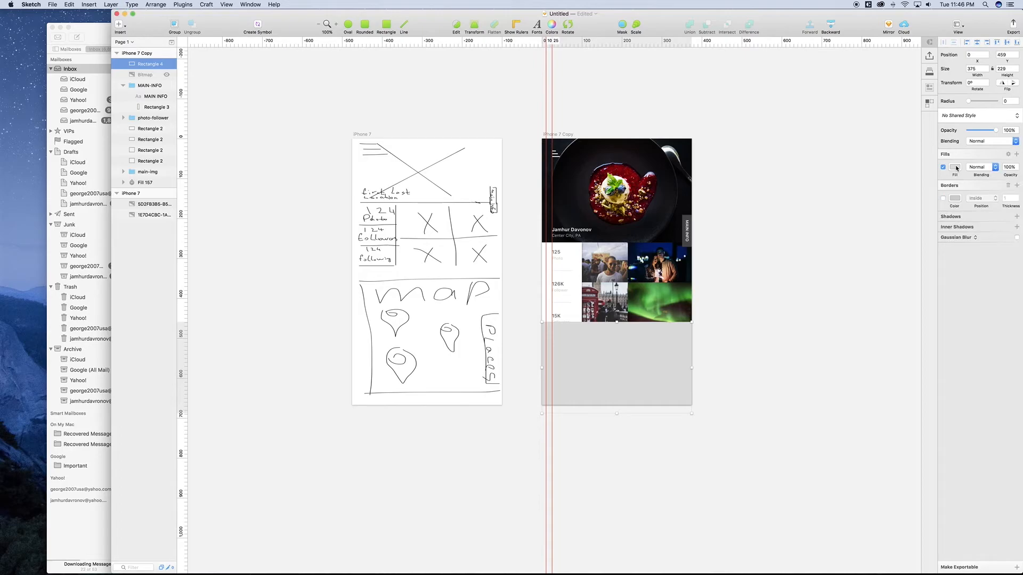
left_click(758, 412)
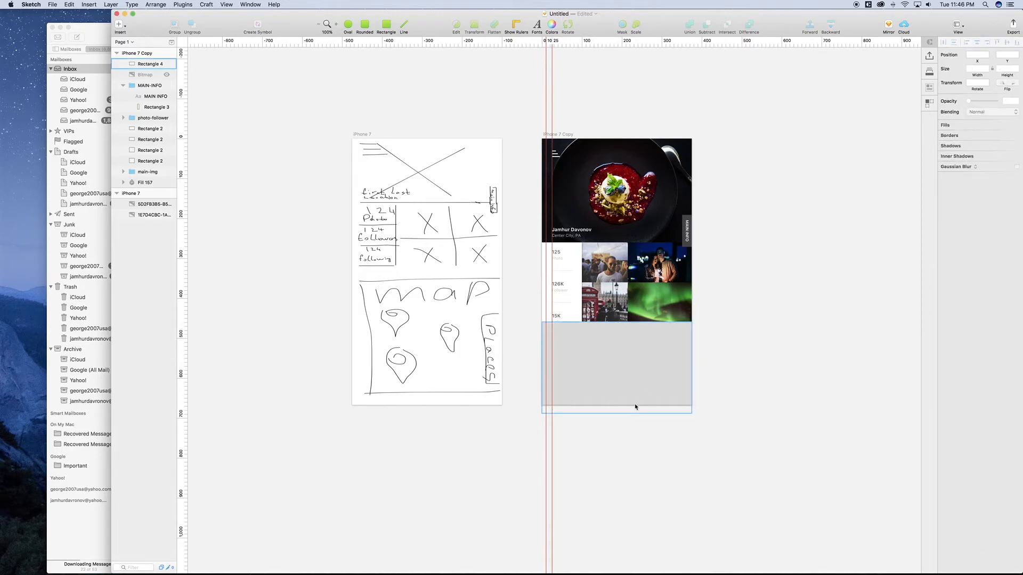
Step: Rename Rectangle 4 to 'MASK', show the map again and place it above MASK
left_click(153, 69)
double_click(152, 69)
type("MAK")
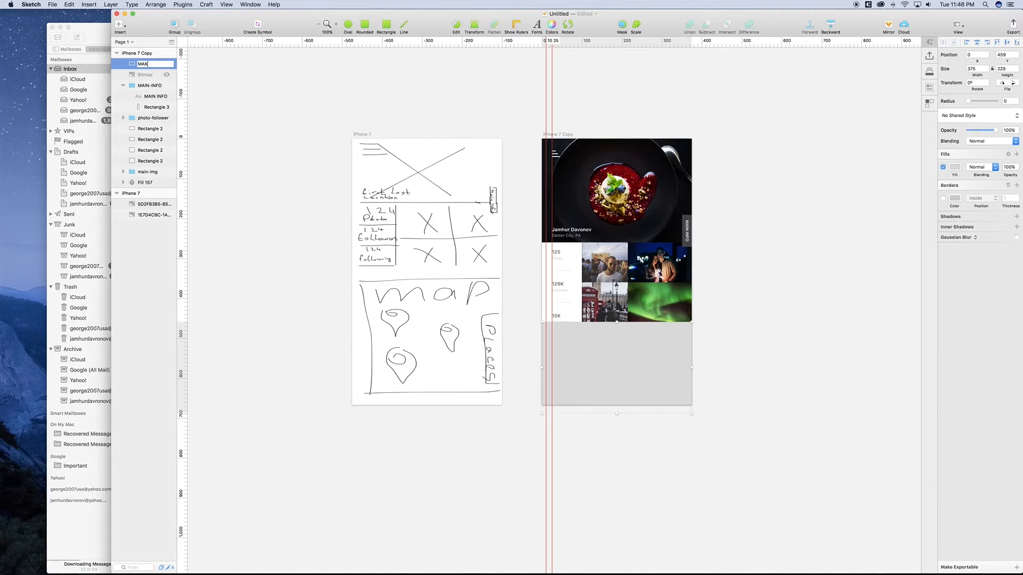
key("BackSpace")
type("SL")
key("BackSpace")
key("Return")
left_click(167, 74)
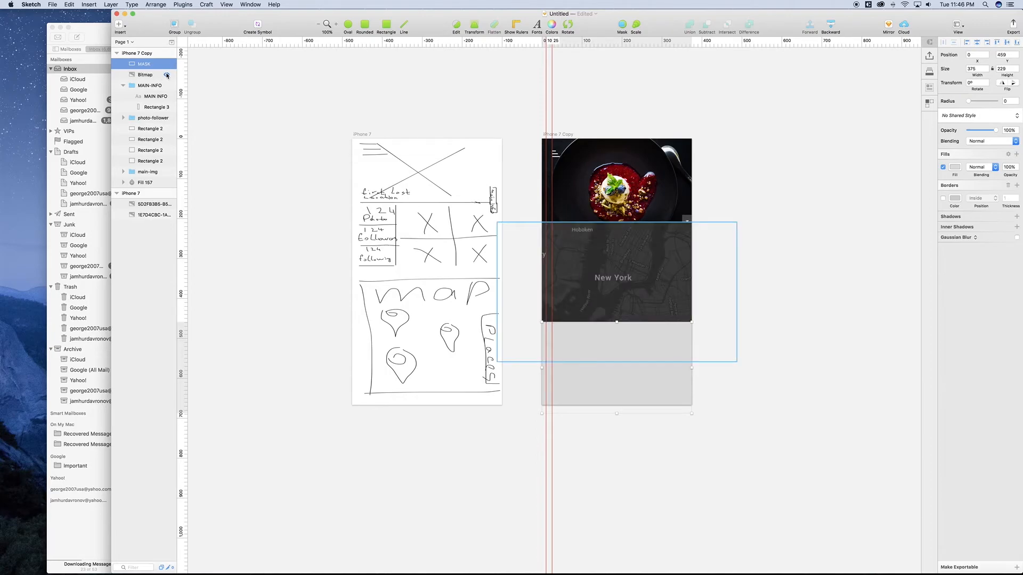
left_click_drag(156, 75, 156, 64)
Step: Mask the New York map with the MASK rectangle
left_click(148, 76, "shift")
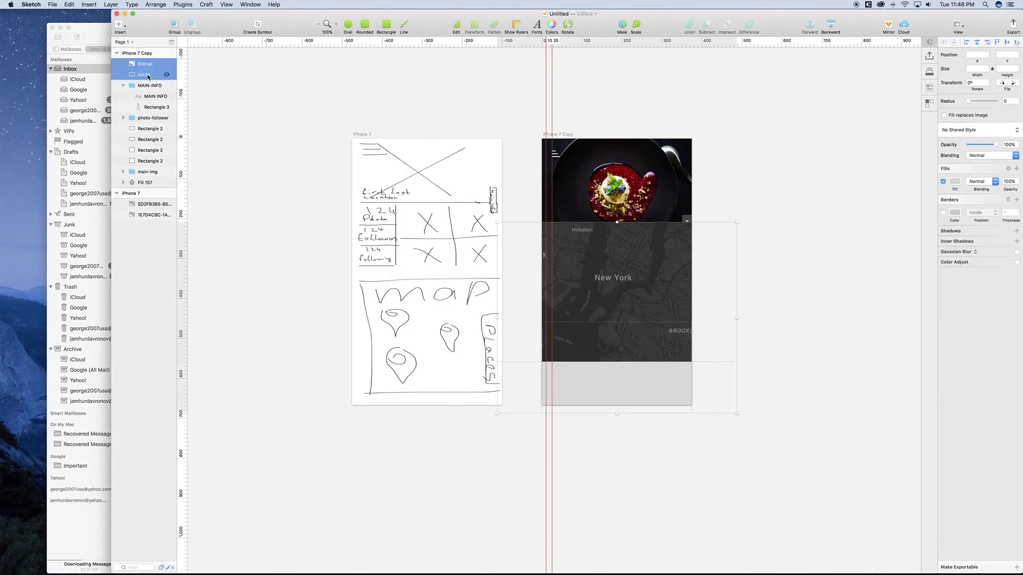
right_click(148, 76)
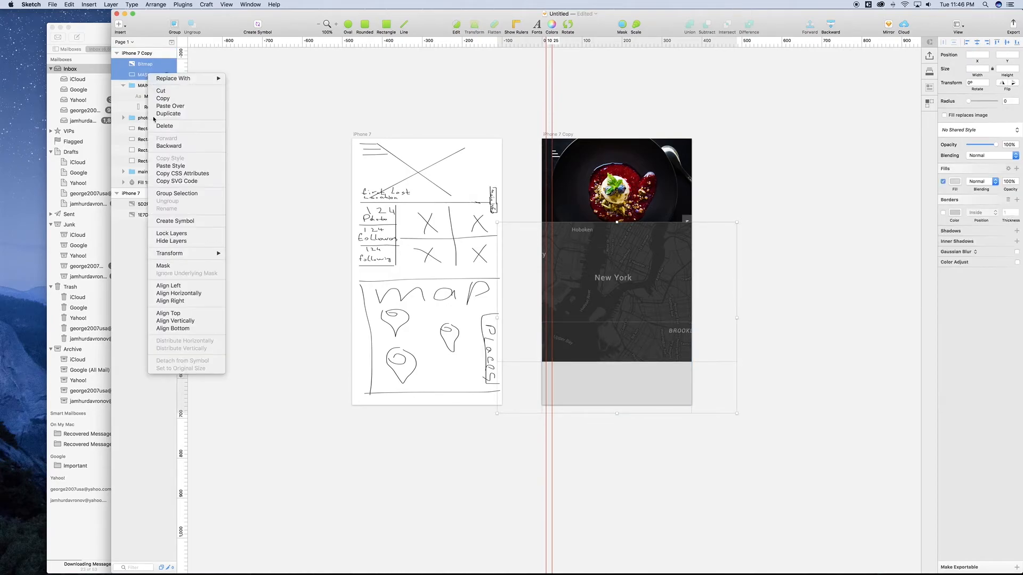
left_click(190, 266)
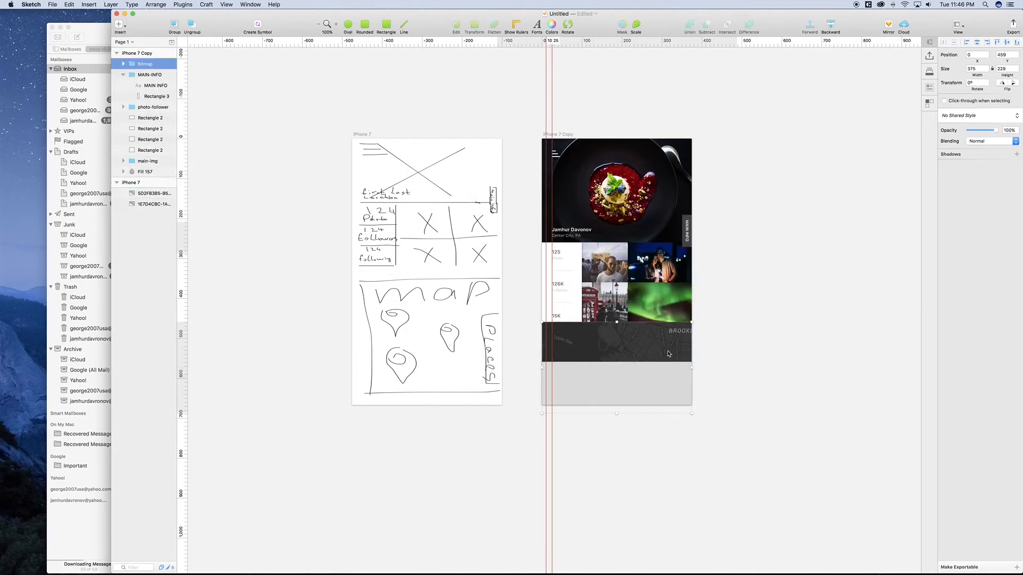
key("shift+Down")
key("shift+Down")
key("shift+Down")
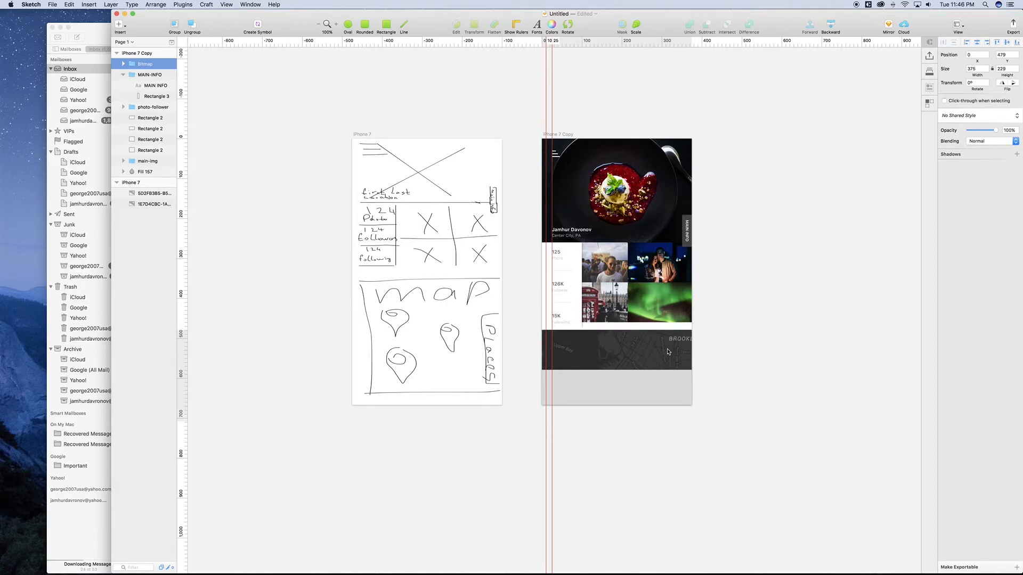
key("shift+Up")
key("shift+Up")
key("shift+Up")
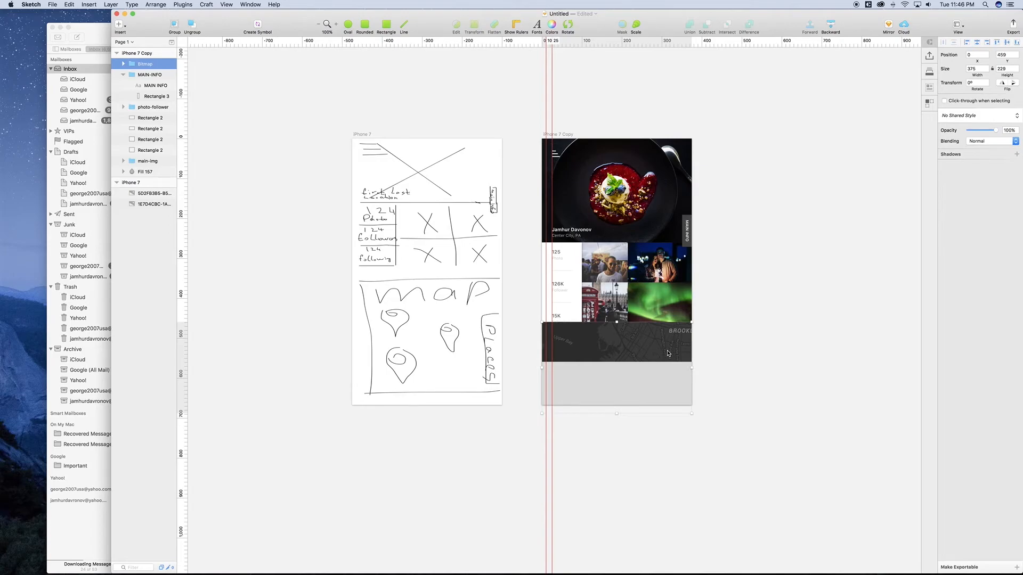
Step: Move the map image down inside its mask to y 409 so New York shows fully
left_click(123, 64)
left_click(144, 75)
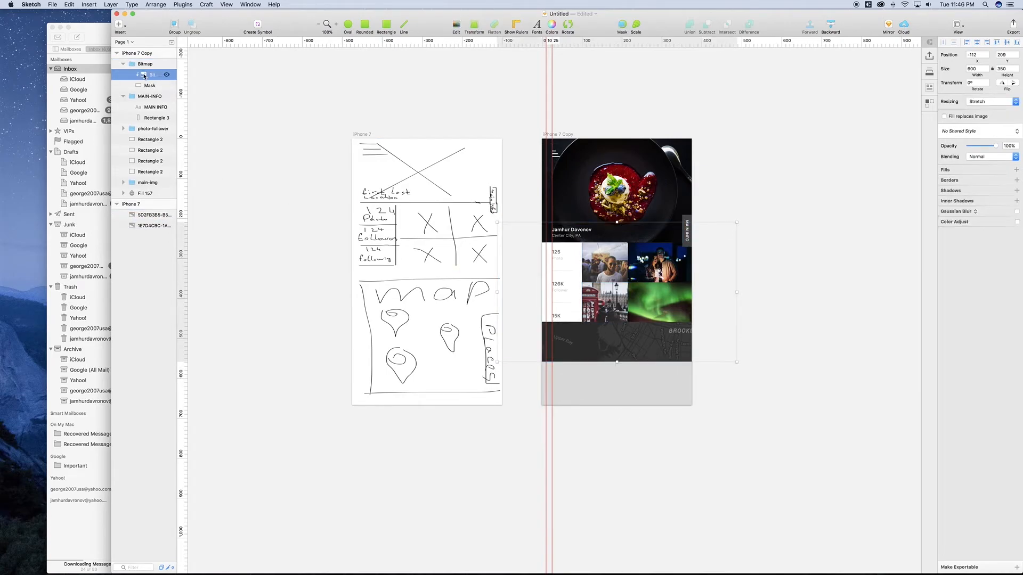
key("shift+Down")
key("shift+Down")
key("shift+Down")
key("shift+Down")
key("shift+Down")
key("shift+Down")
key("shift+Down")
key("shift+Down")
key("shift+Down")
key("shift+Down")
key("shift+Down")
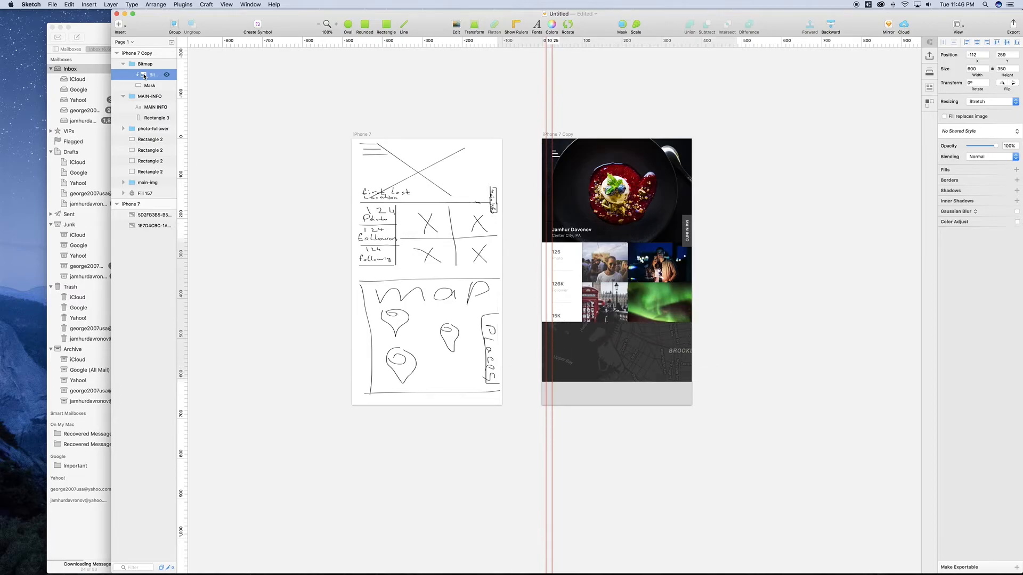
key("shift+Down")
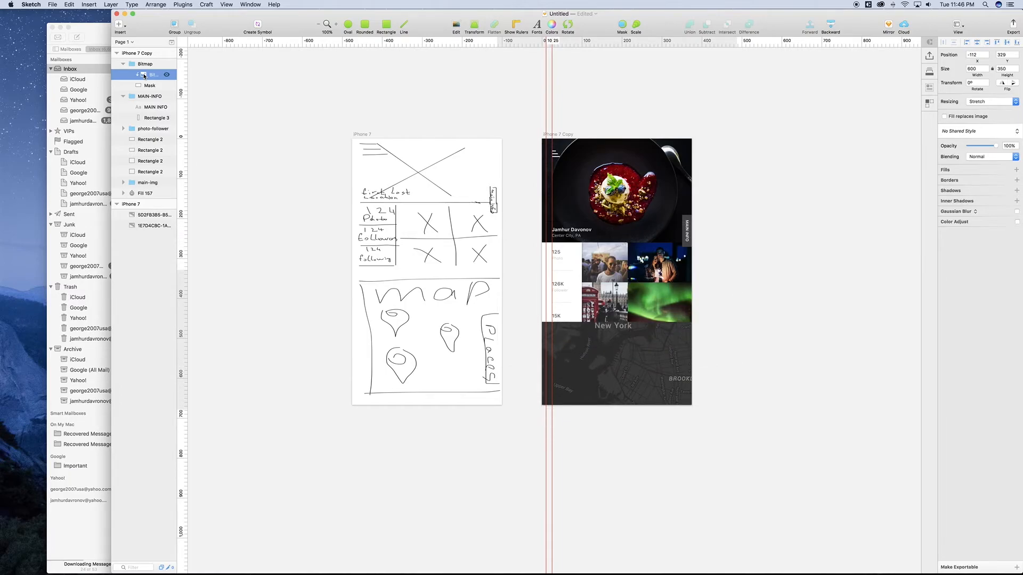
key("shift+Down")
key("shift+Down")
key("shift+Down")
key("shift+Down")
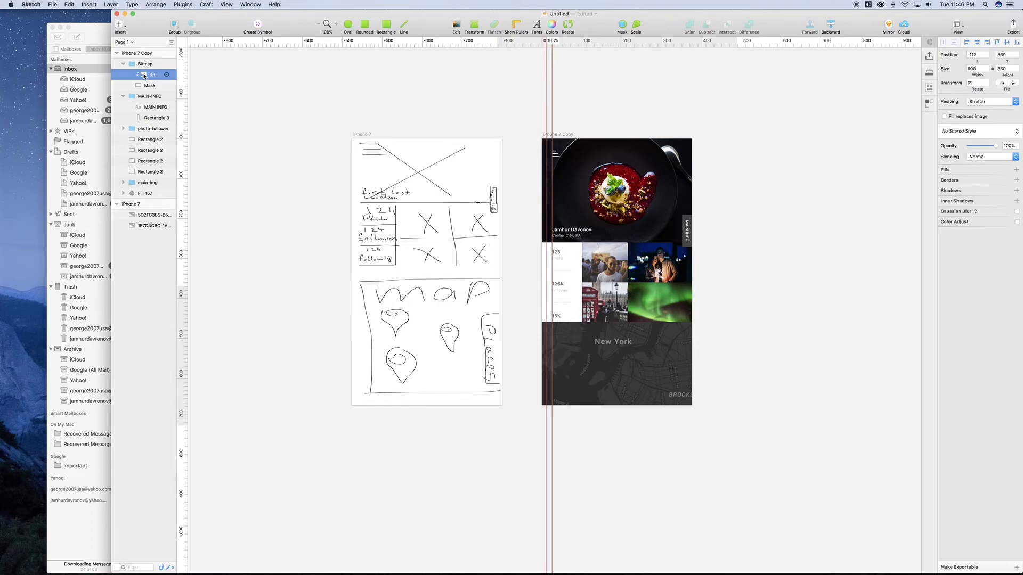
key("shift+Down")
key("shift+Down")
key("shift+Down")
key("shift+Down")
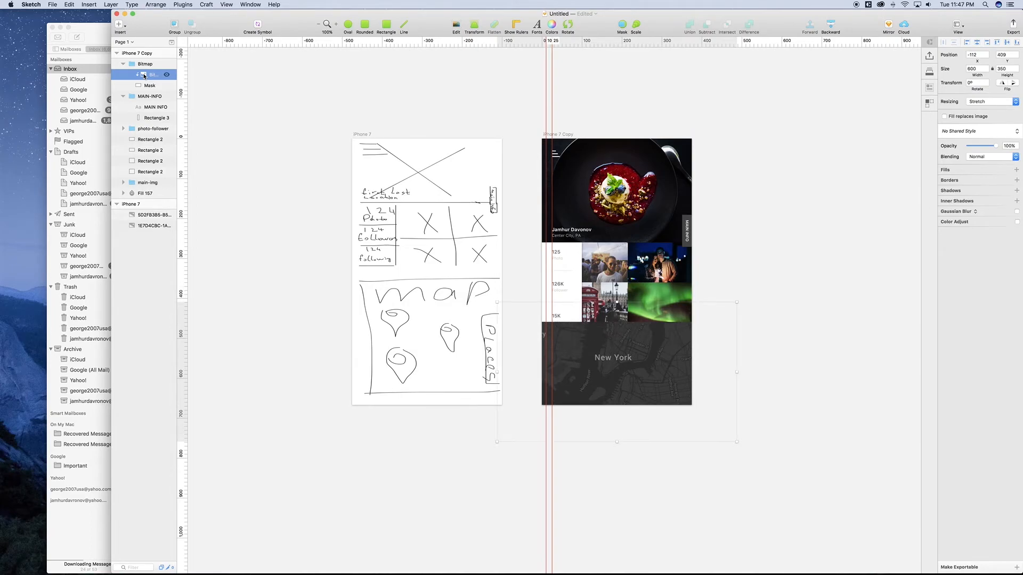
left_click(754, 323)
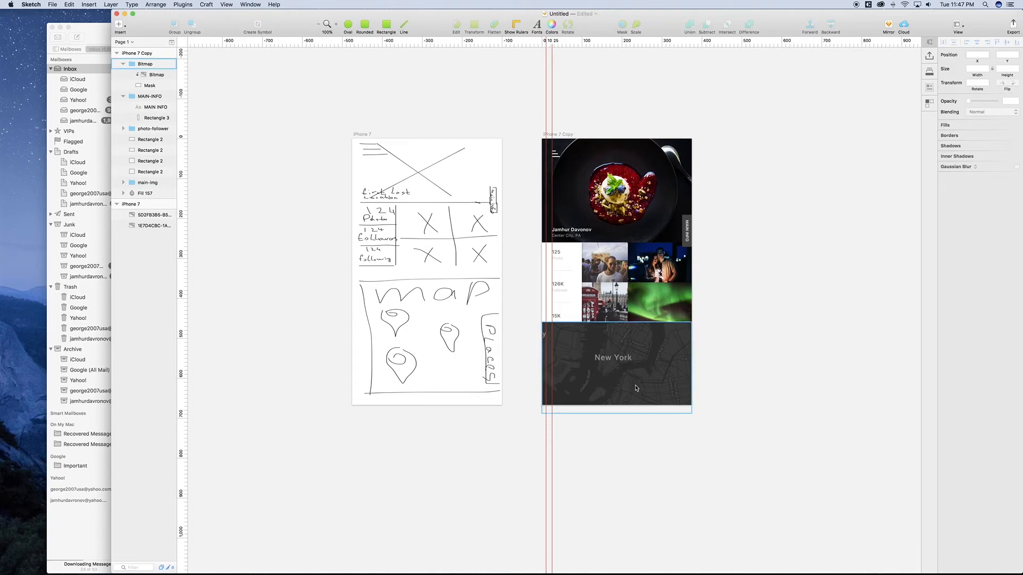
Step: Zoom to 200% and reposition the divider line under the 125 stat
key("super+plus")
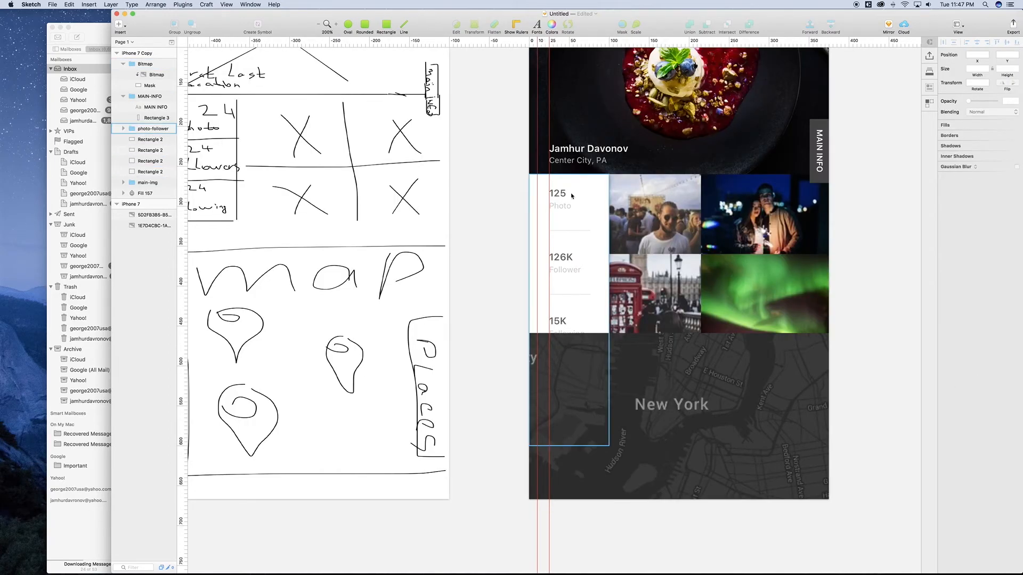
left_click(570, 232)
left_click(570, 233)
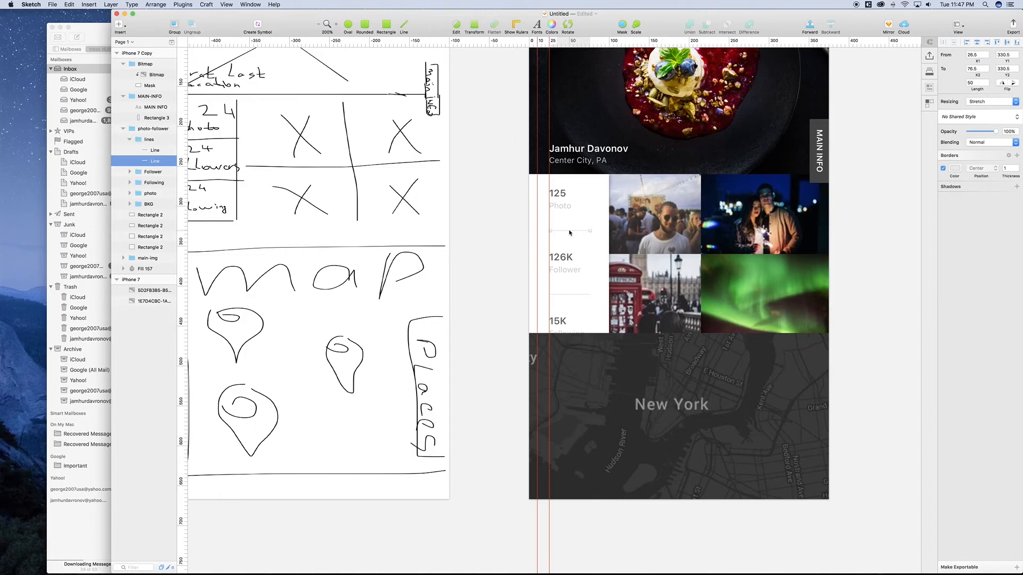
key("shift+Up")
key("shift+Up")
key("Up")
key("Up")
key("Up")
key("Up")
key("Up")
key("Up")
key("Up")
key("shift+Down")
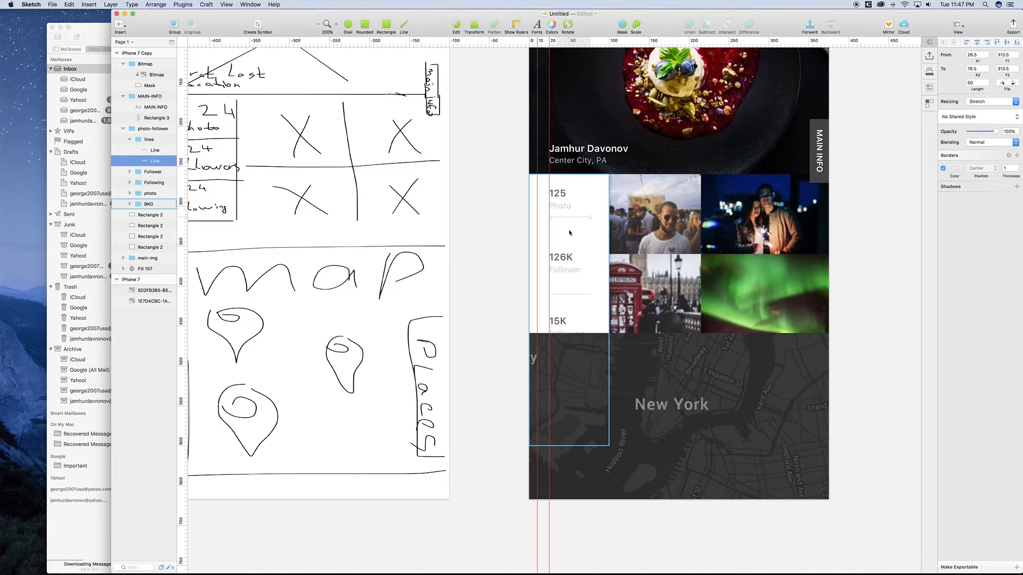
key("shift+Down")
Step: Adjust the vertical position of the 126K Follower stat
left_click(572, 260)
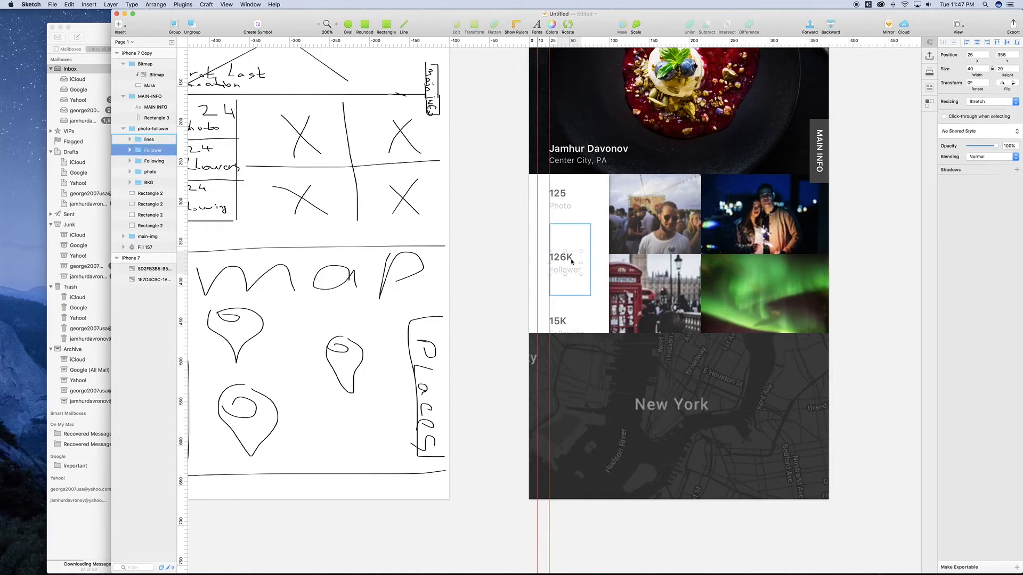
key("Up")
key("Up")
key("Up")
key("Up")
key("Up")
key("Up")
key("Up")
key("Up")
key("Up")
key("Up")
key("Up")
key("Up")
key("Up")
key("Up")
key("Up")
key("Up")
key("Up")
key("Up")
key("Up")
key("Up")
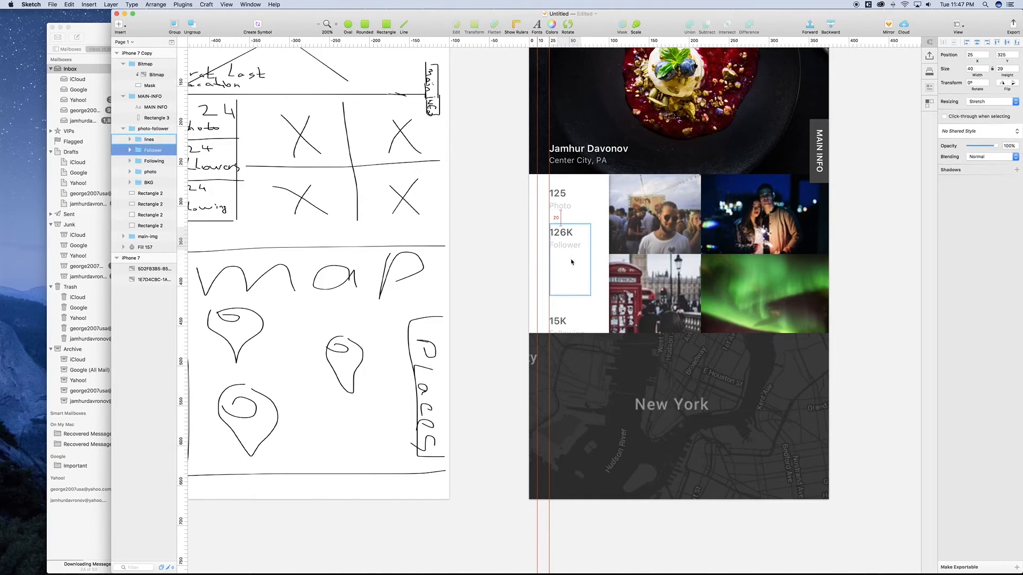
key("Up")
key("Up")
key("Up")
key("Down")
key("Down")
key("Down")
key("Down")
key("Down")
key("Down")
key("Down")
key("Down")
key("Down")
key("Down")
key("Down")
key("Down")
key("Down")
key("Down")
key("Down")
key("Down")
key("Down")
key("Down")
key("Down")
Step: Space the divider below Follower and the 15K Following stat evenly down the column
left_click(567, 295)
key("shift+Up")
key("shift+Up")
key("shift+Up")
key("shift+Up")
key("Up")
key("Up")
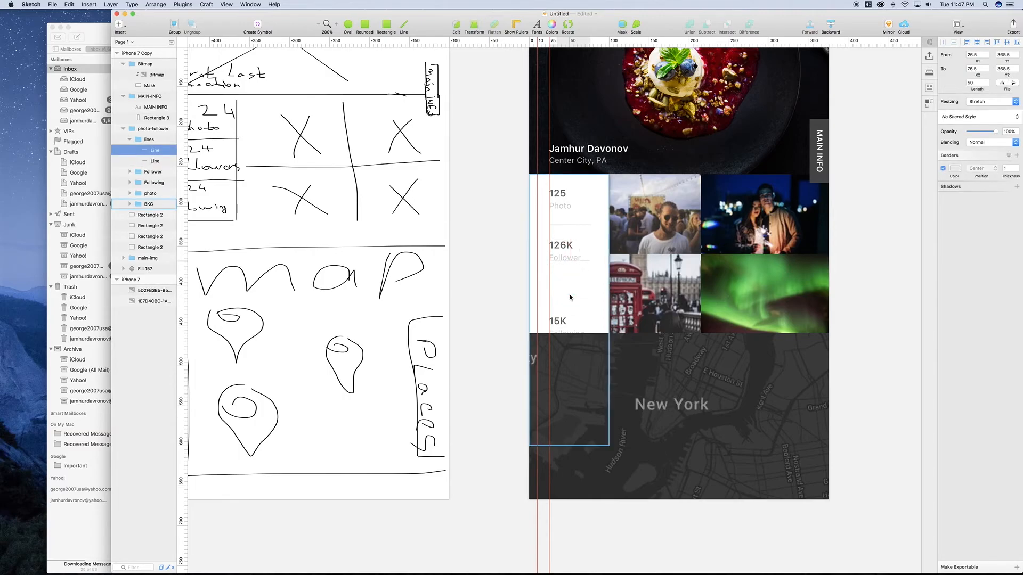
key("shift+Down")
key("shift+Down")
left_click(563, 324)
key("shift+Up")
key("shift+Up")
key("shift+Up")
key("shift+Up")
key("shift+Up")
key("shift+Up")
key("shift+Up")
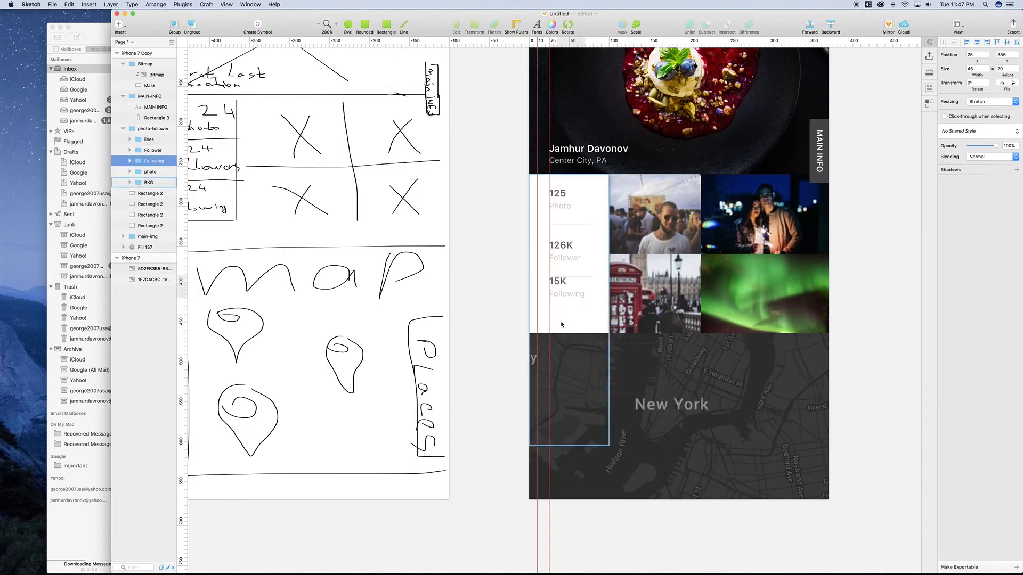
key("shift+Down")
key("shift+Down")
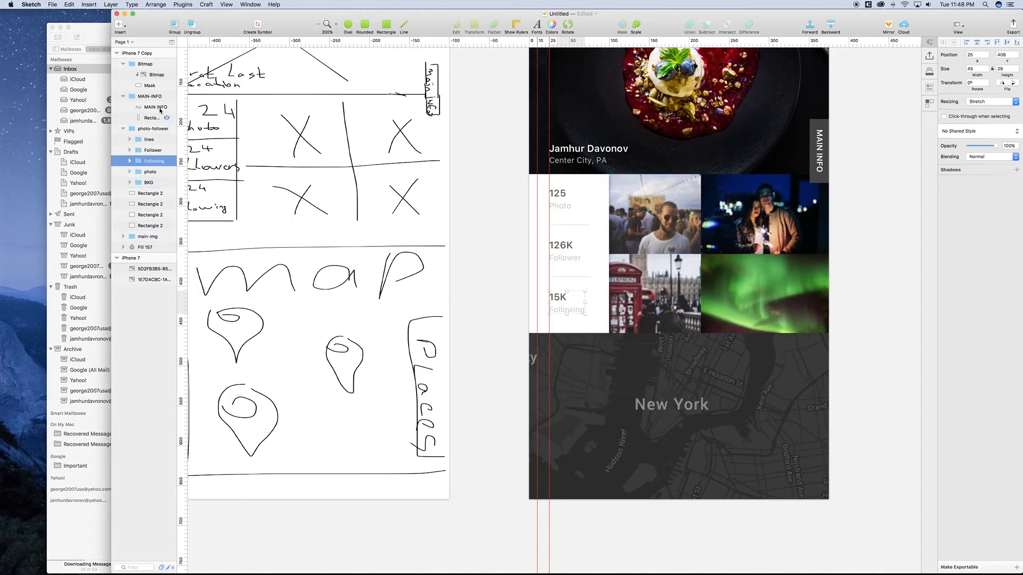
Step: Select the Follower, Following, photo and BKG layers inside the photo-follower group
left_click(149, 130)
left_click(170, 109, "shift")
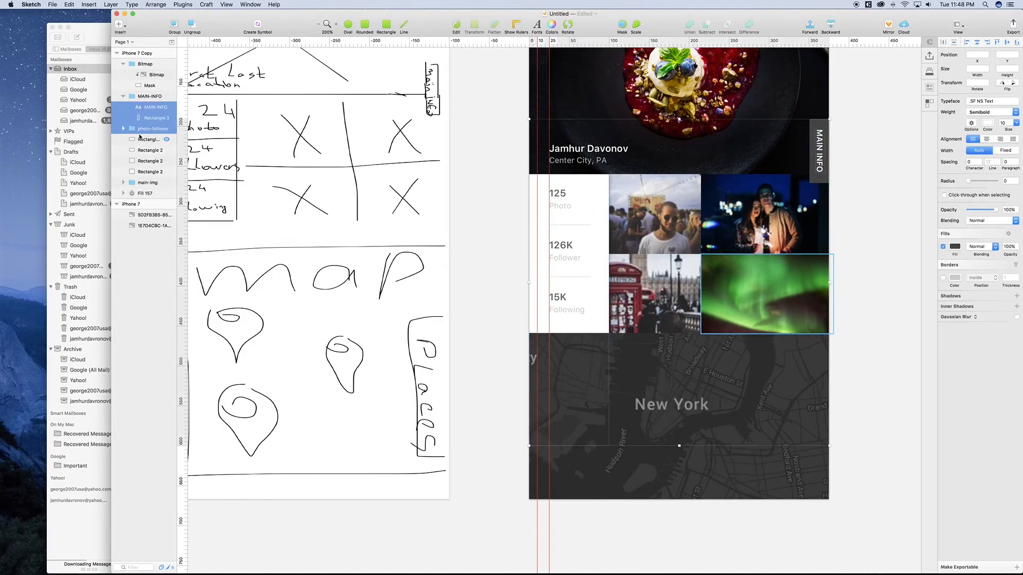
left_click(143, 130)
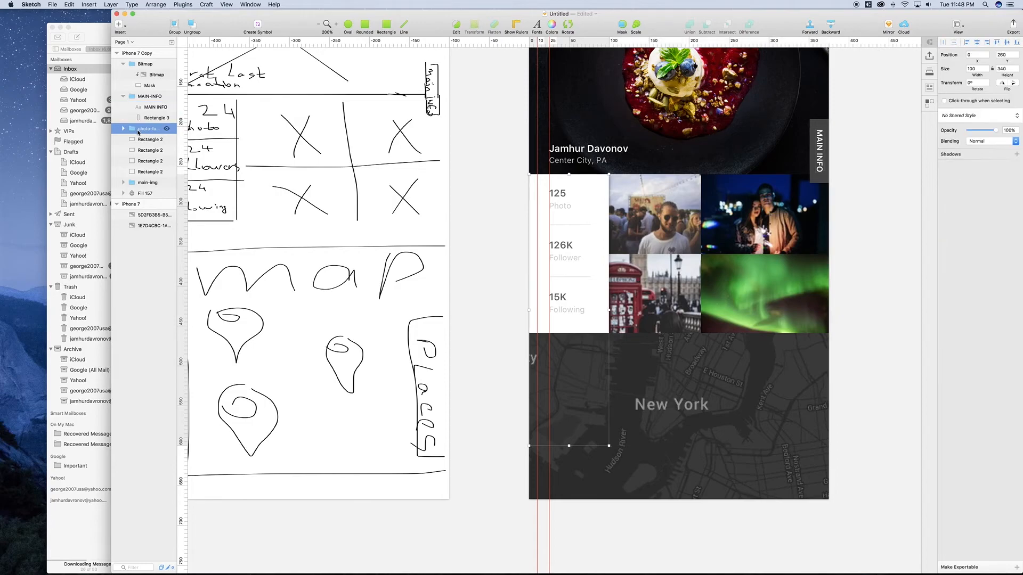
left_click(123, 129)
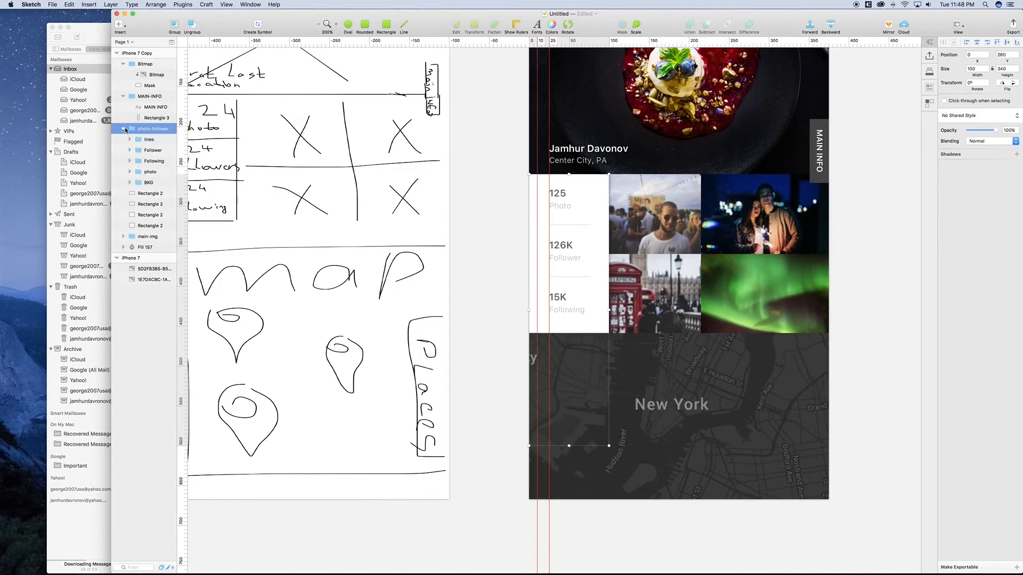
left_click(151, 151)
left_click(148, 172, "shift")
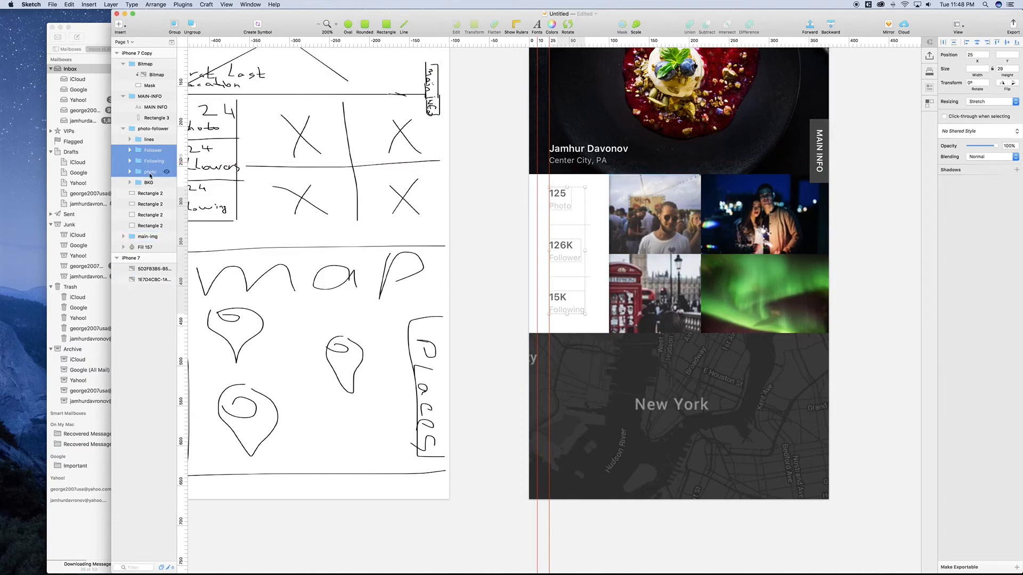
left_click(150, 183, "shift")
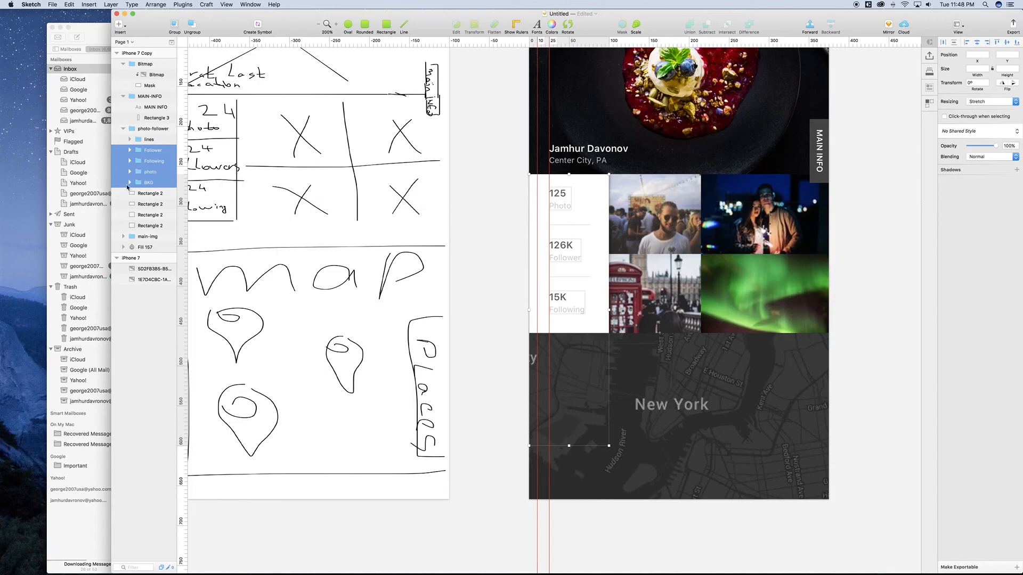
left_click(129, 184)
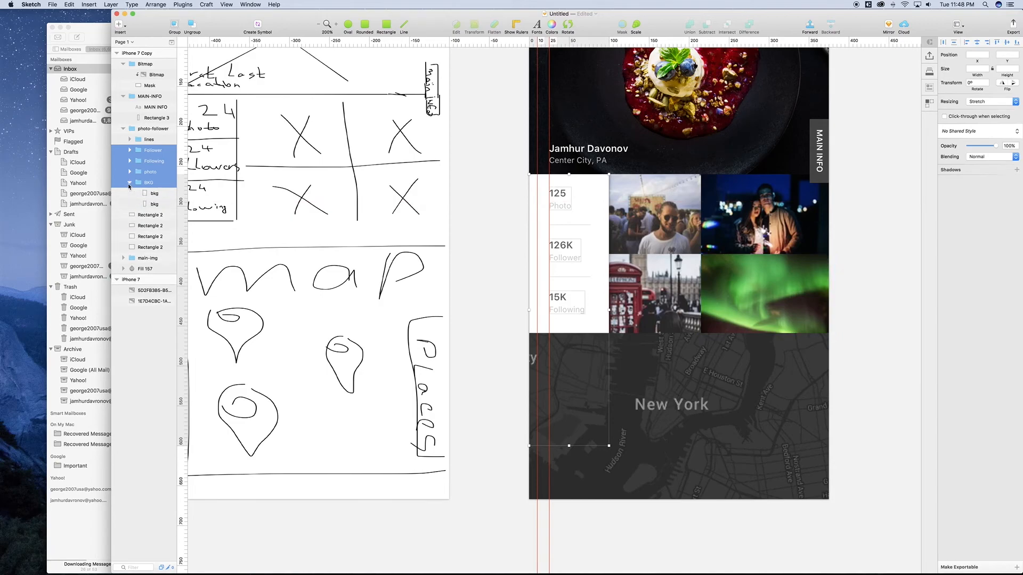
left_click(153, 205, "shift")
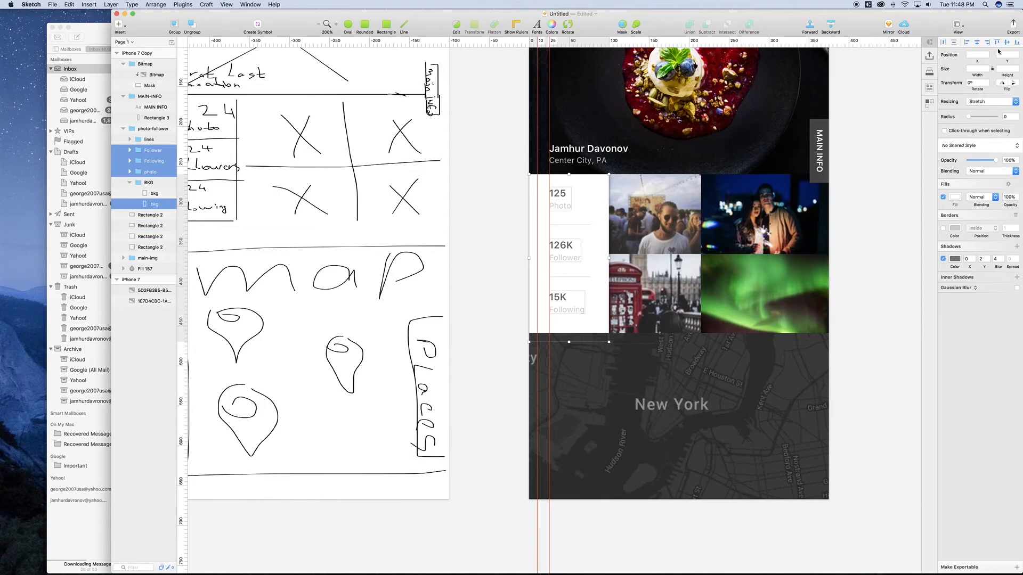
left_click(1007, 43)
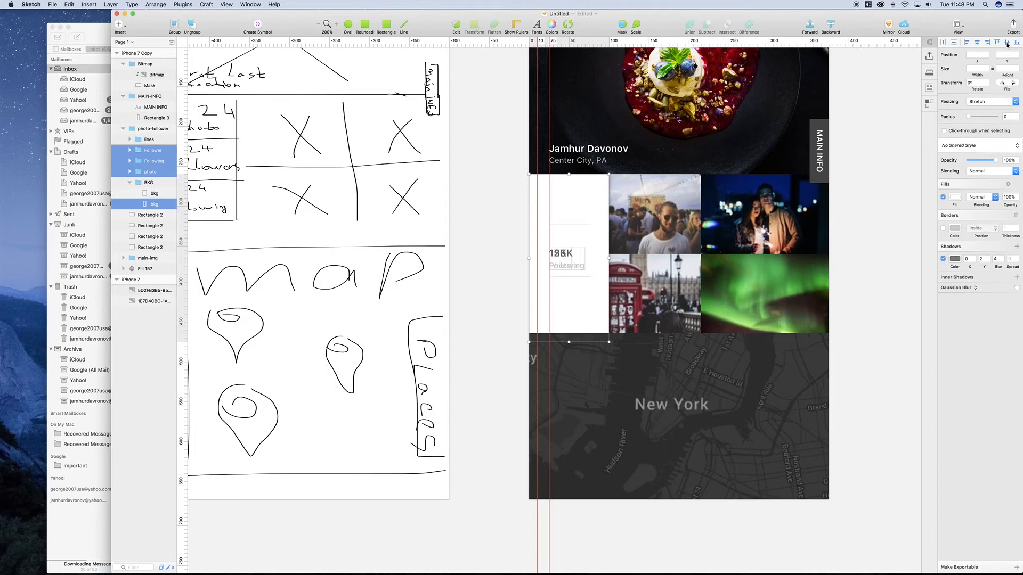
key("super+z")
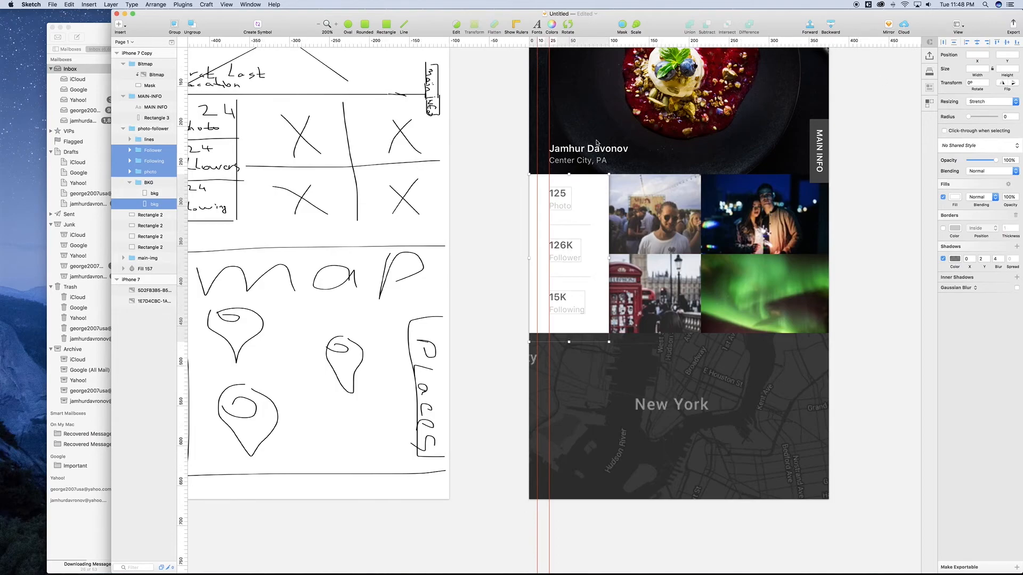
left_click(149, 173)
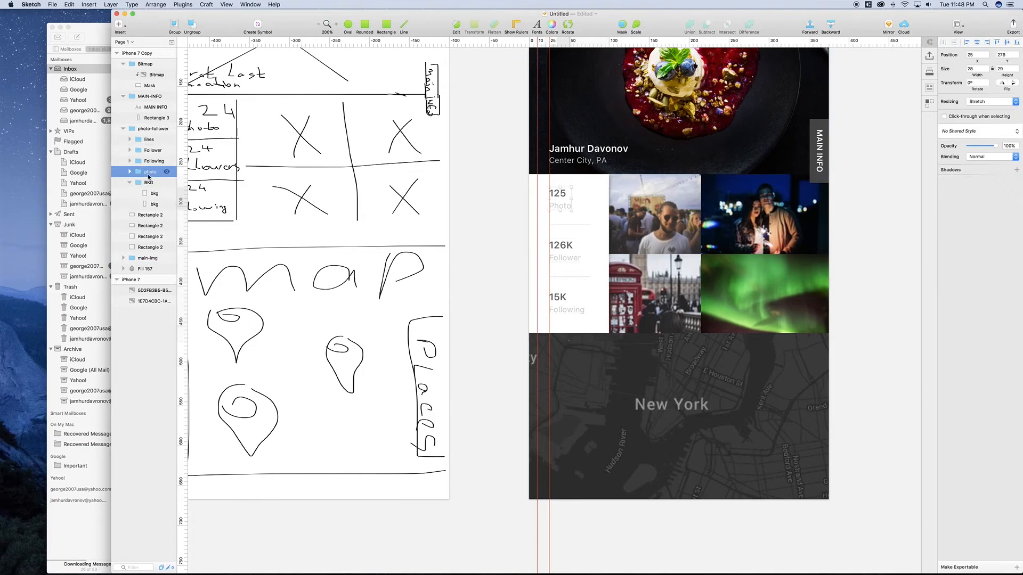
left_click(150, 154, "shift")
key("Down")
key("Down")
key("Down")
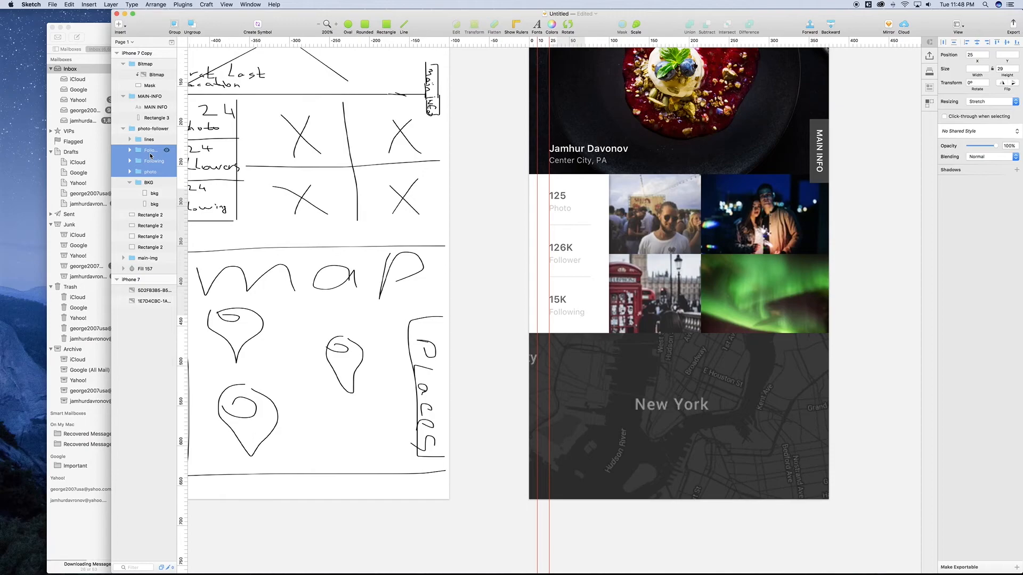
key("Up")
left_click(886, 372)
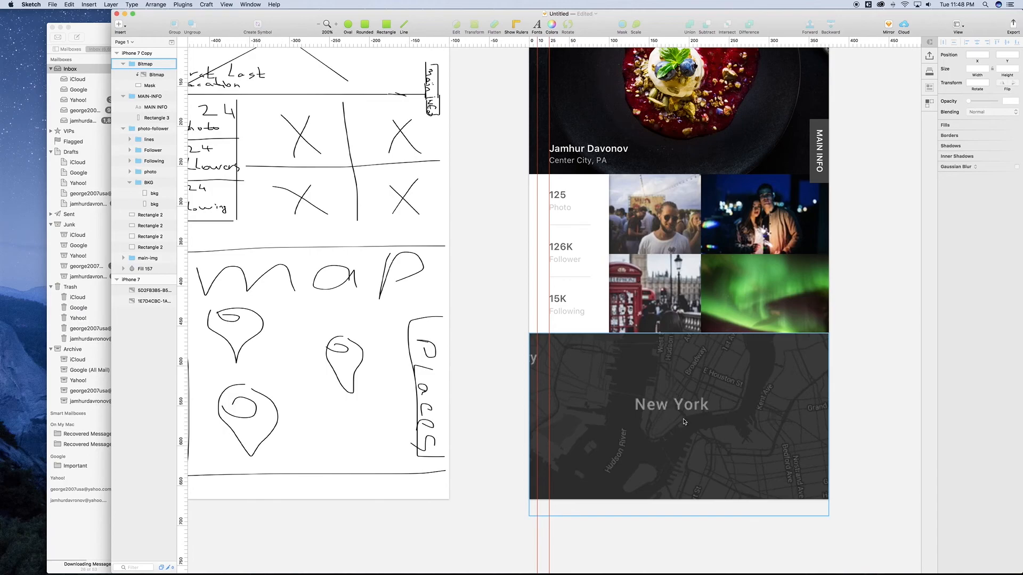
Step: Move the pin layer to the top of the layer list and resize it to 13×16 at 200% zoom
scroll(696, 427, "up", 1)
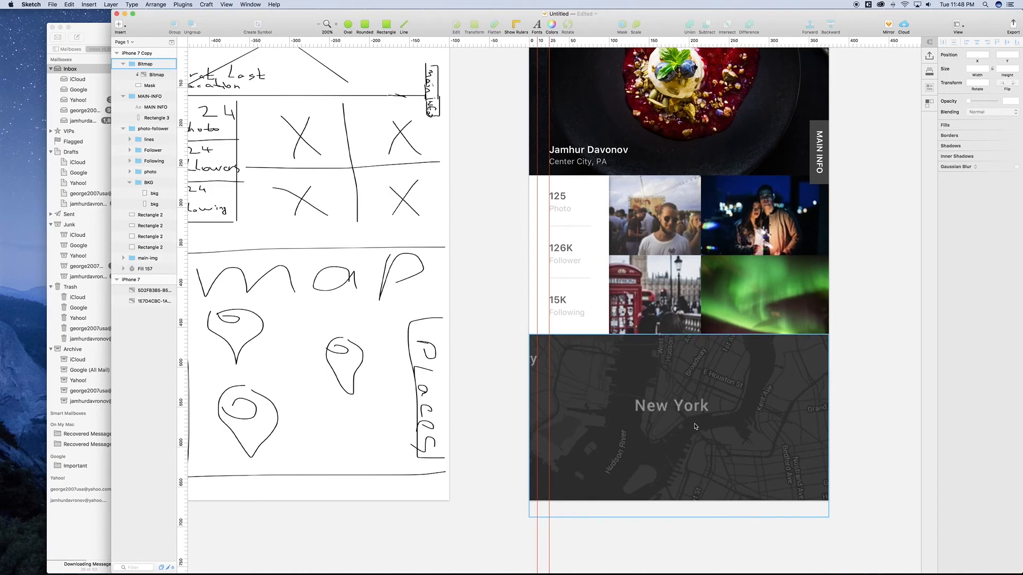
left_click_drag(145, 269, 150, 60)
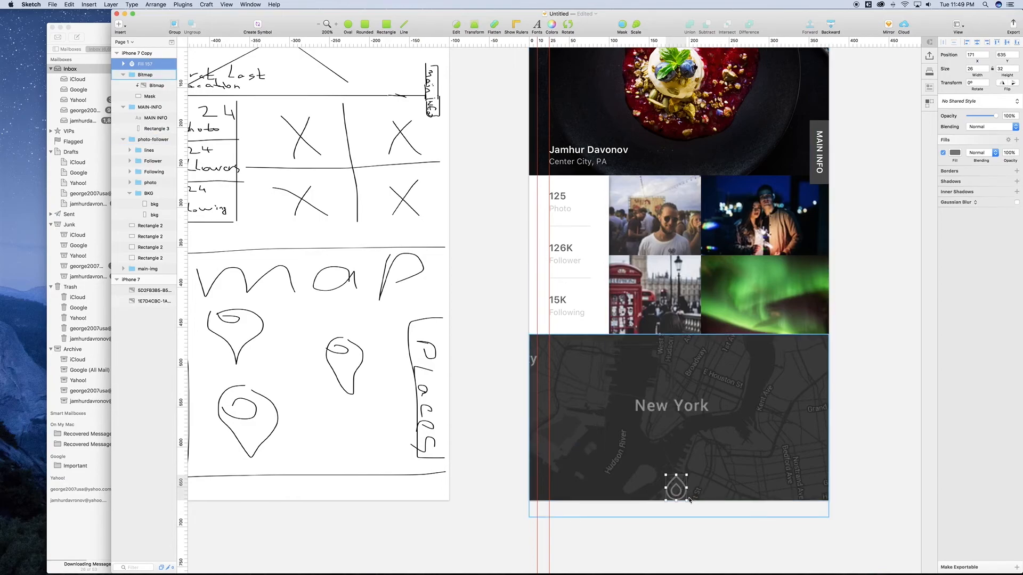
key("super+minus")
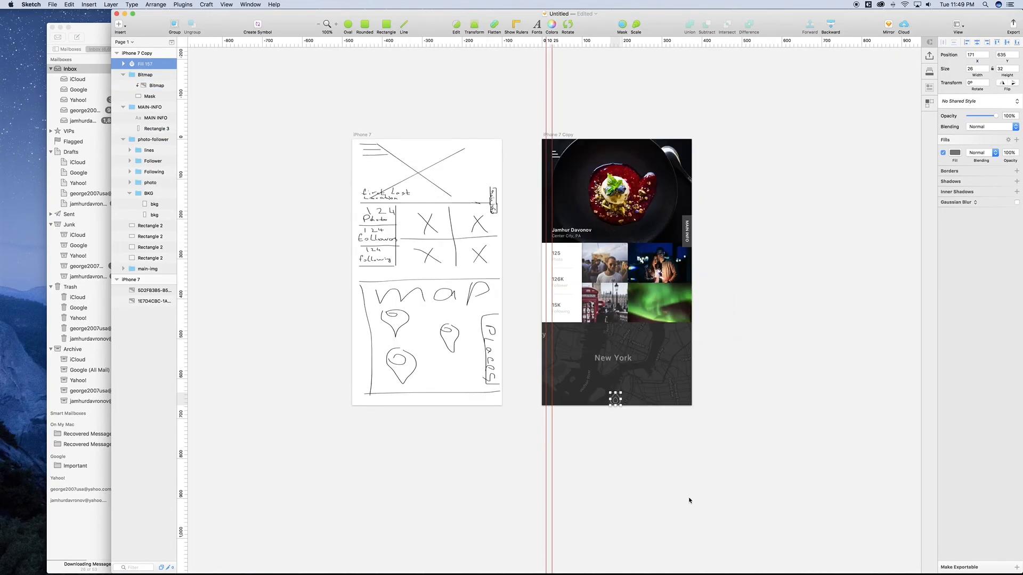
key("super+plus")
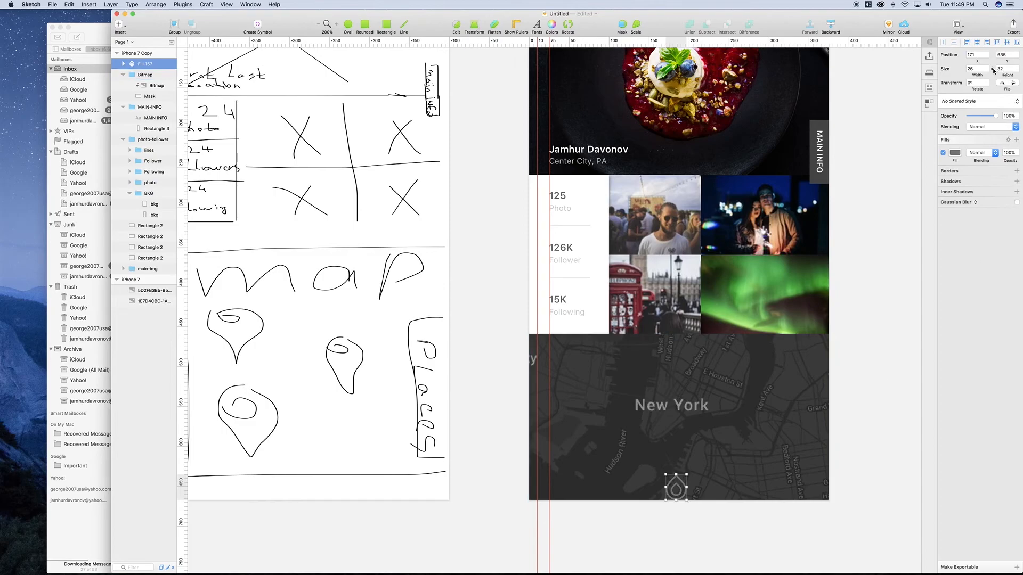
left_click(1003, 69)
type("16")
key("Return")
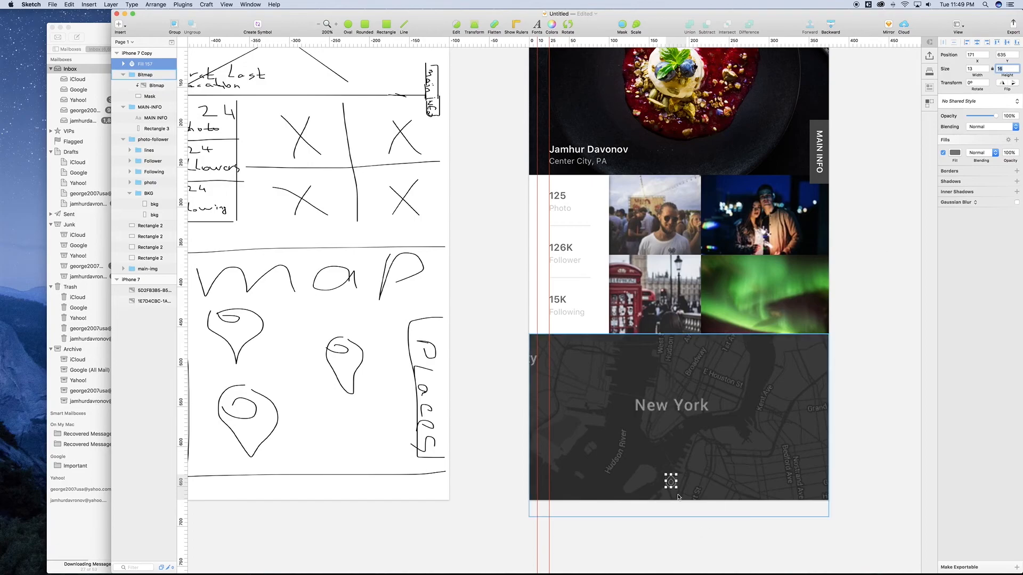
Step: Rotate the pin 180° and change its fill to red FF6060
left_click(568, 25)
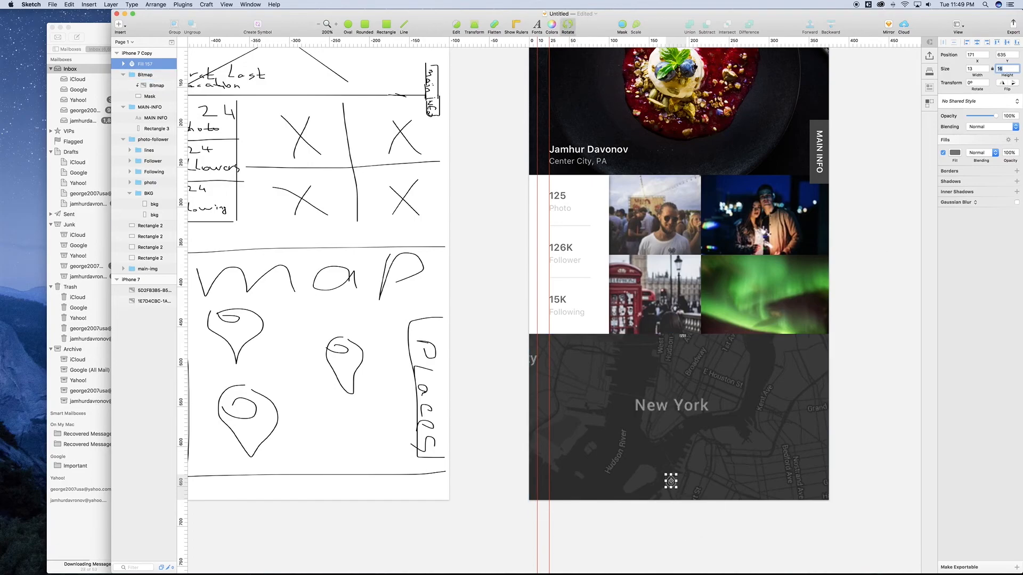
left_click_drag(686, 467, 652, 497)
left_click(955, 153)
left_click_drag(964, 208, 991, 164)
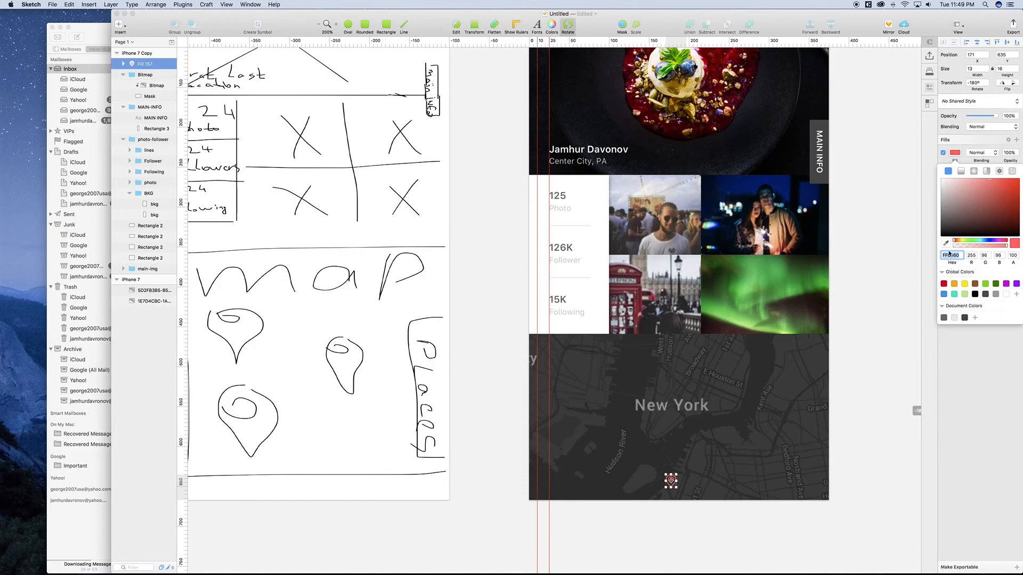
Step: Save the red to Document Colors, then add a blue 5FC4FF pin copy up and to the right
left_click(975, 318)
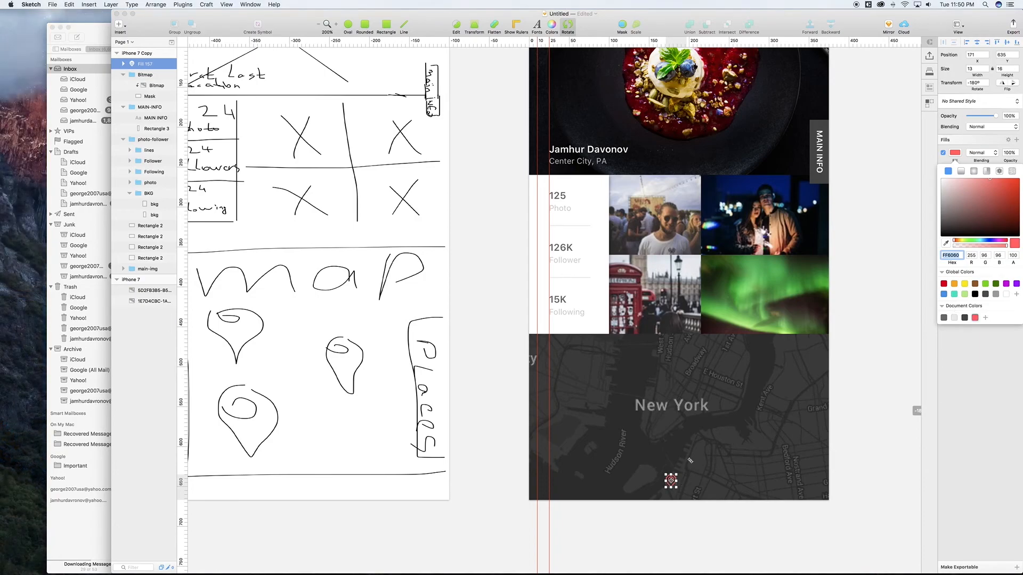
left_click(569, 25)
key("super+d")
key("shift+Up")
key("shift+Up")
key("shift+Up")
key("shift+Up")
key("shift+Up")
key("shift+Up")
key("shift+Up")
key("shift+Up")
key("shift+Up")
key("shift+Up")
key("shift+Up")
key("shift+Up")
key("shift+Up")
key("shift+Up")
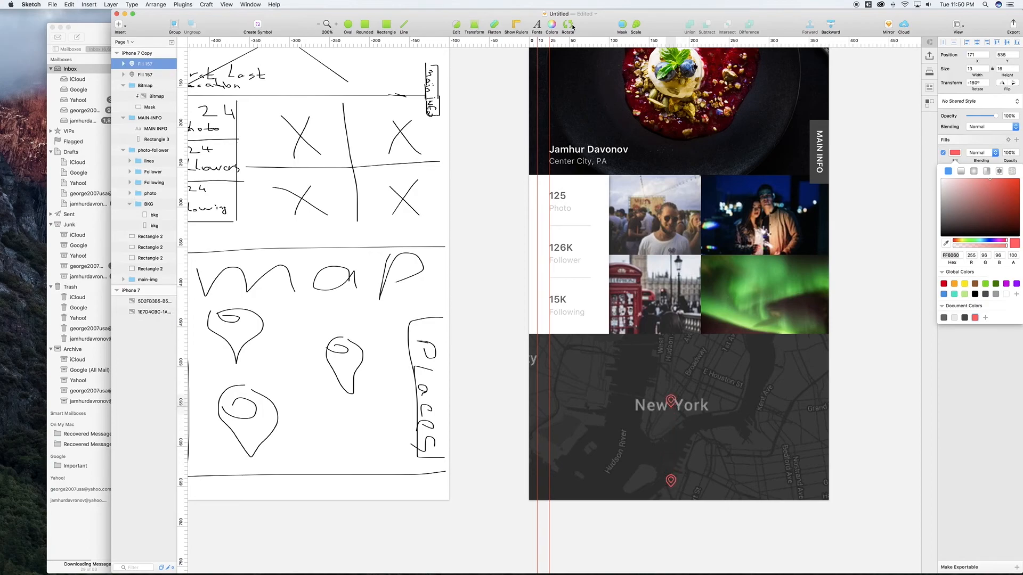
key("shift+Right")
key("shift+Right")
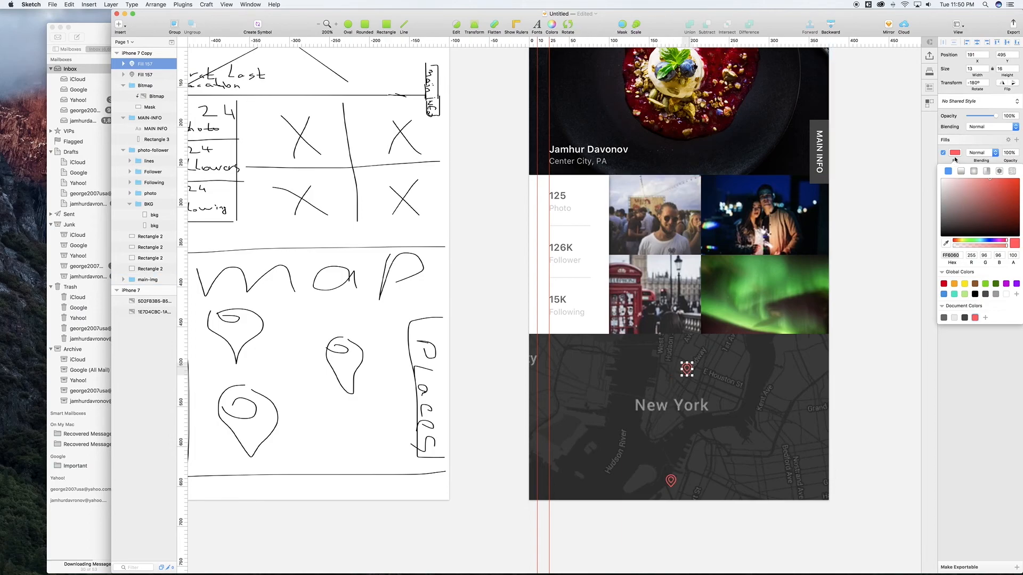
left_click(978, 214)
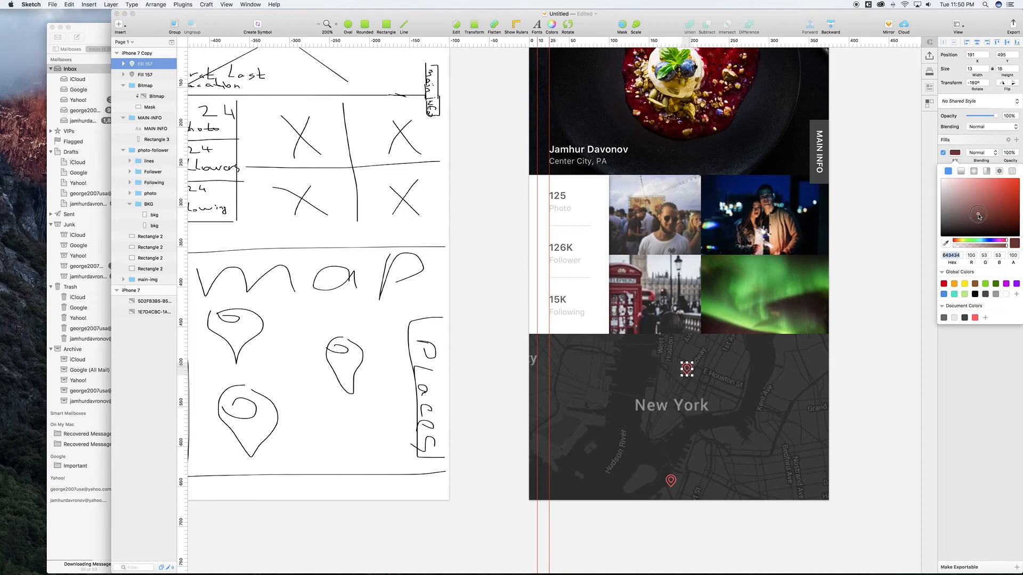
left_click(984, 243)
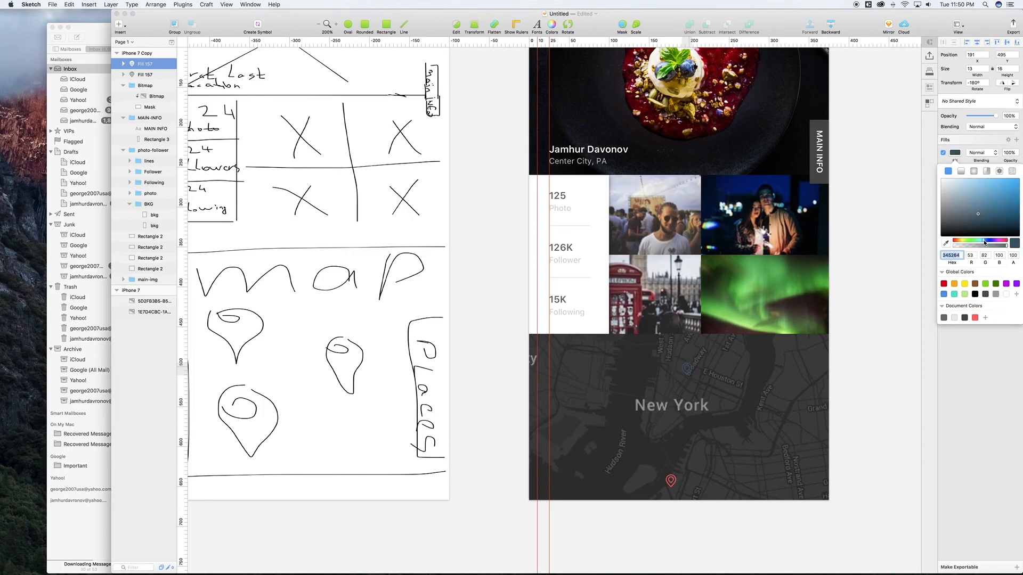
left_click_drag(994, 208, 991, 172)
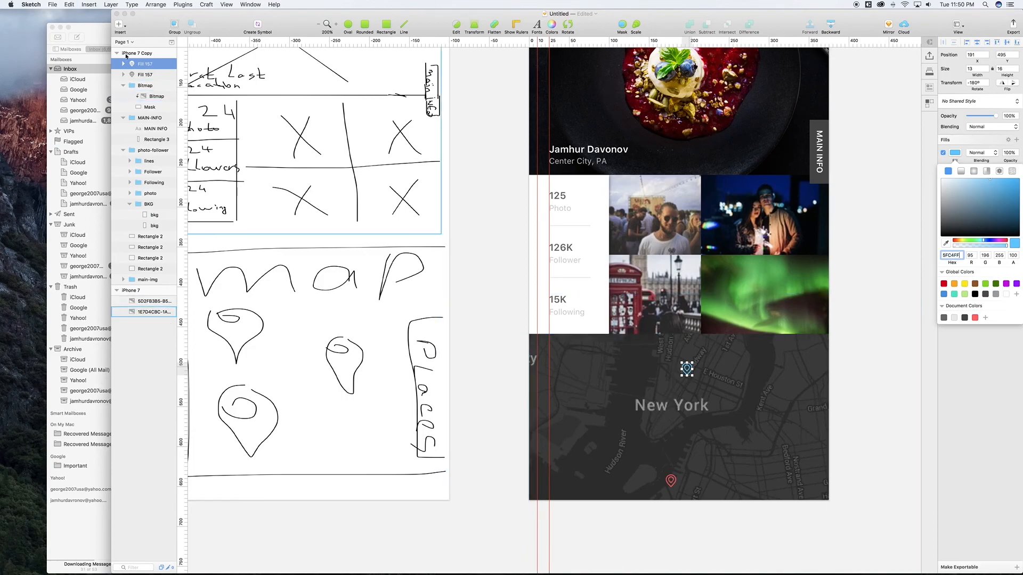
Step: Add a second blue pin copy nudged down and right, then select it with the MAIN-INFO group
key("super+d")
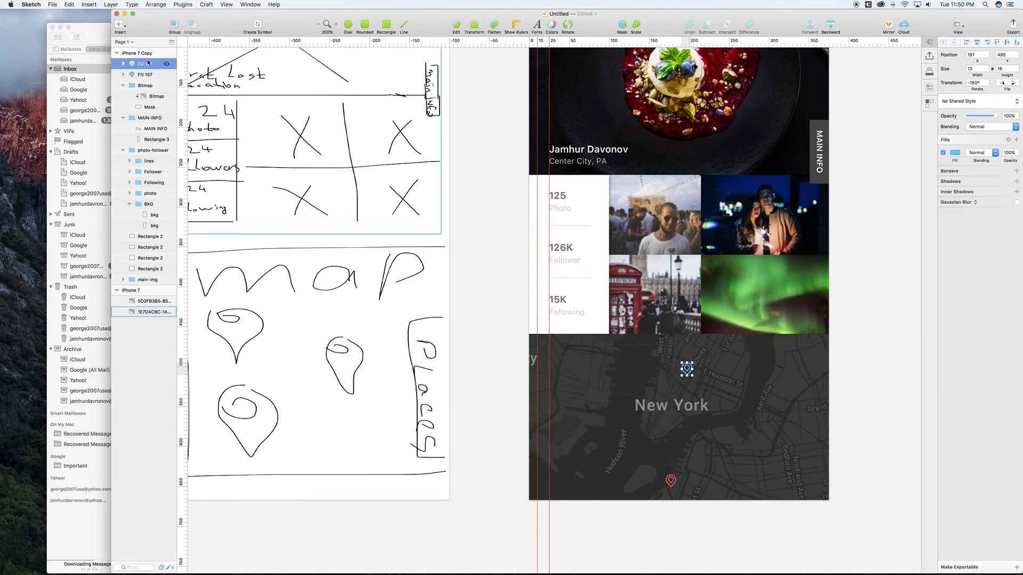
key("shift+Right")
key("shift+Right")
key("shift+Right")
key("shift+Right")
key("shift+Right")
key("shift+Down")
key("shift+Down")
key("shift+Down")
key("shift+Down")
key("shift+Down")
key("shift+Down")
key("shift+Down")
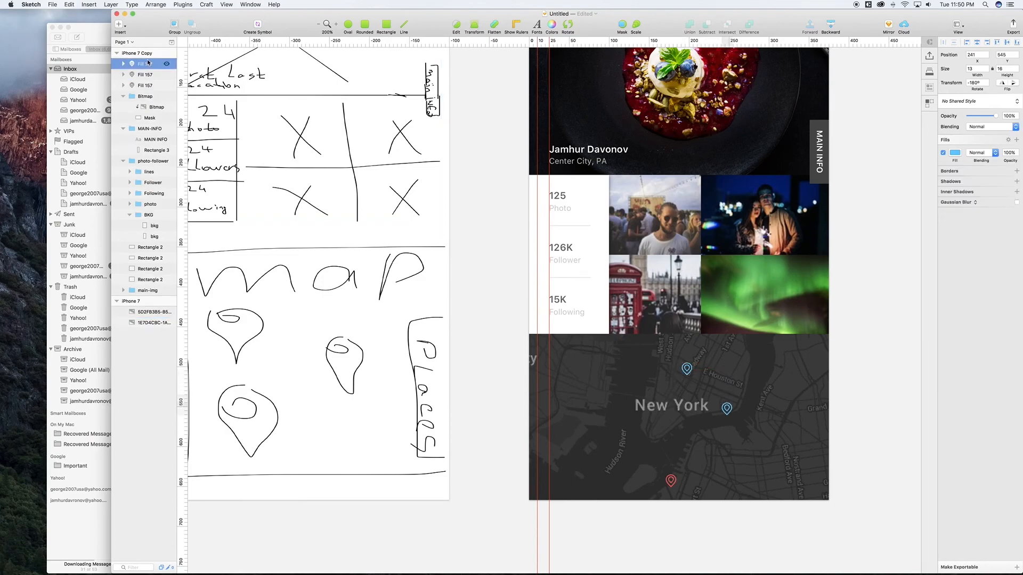
key("shift+Down")
left_click(148, 63)
left_click(955, 153)
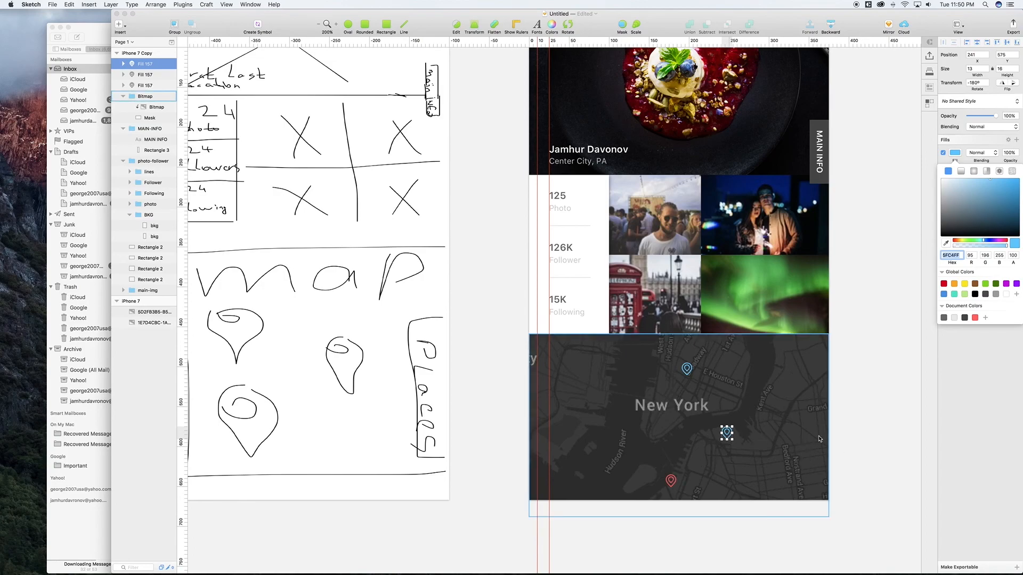
scroll(353, 423, "left", 5)
scroll(353, 424, "up", 2)
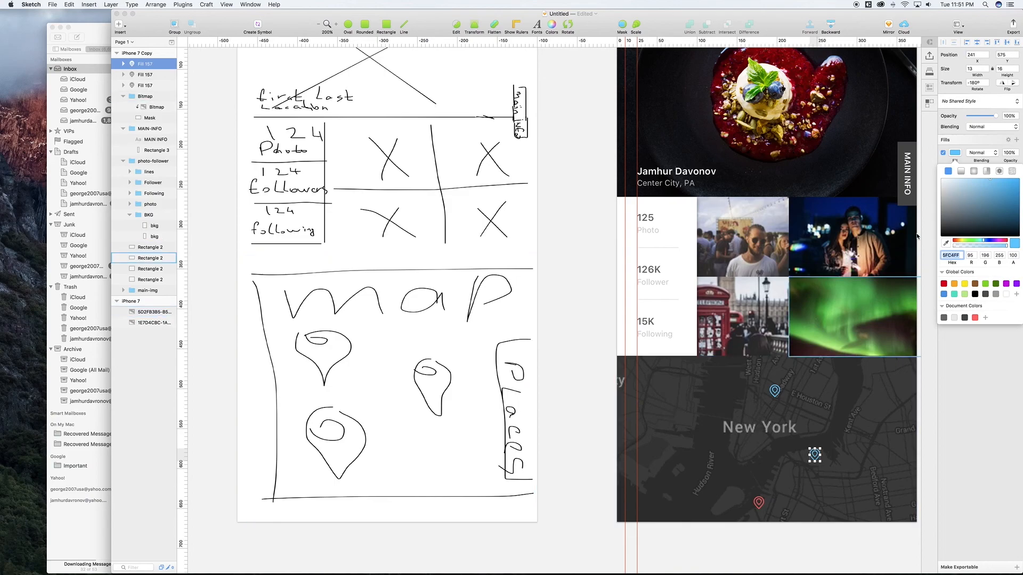
left_click(909, 172, "shift")
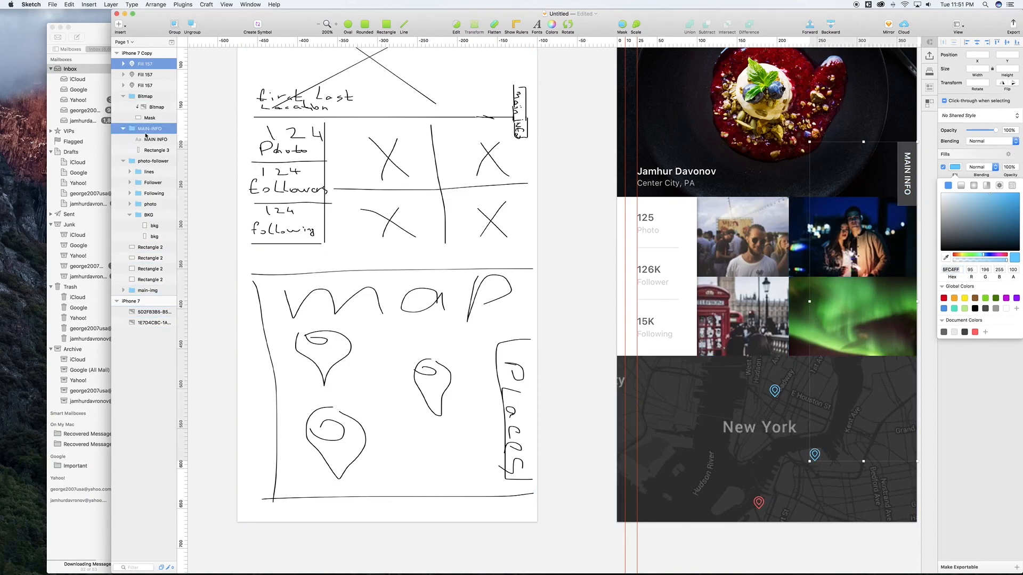
Step: Duplicate the MAIN INFO tab, stack the copy above the map layer, and move it down the map edge
left_click(123, 129)
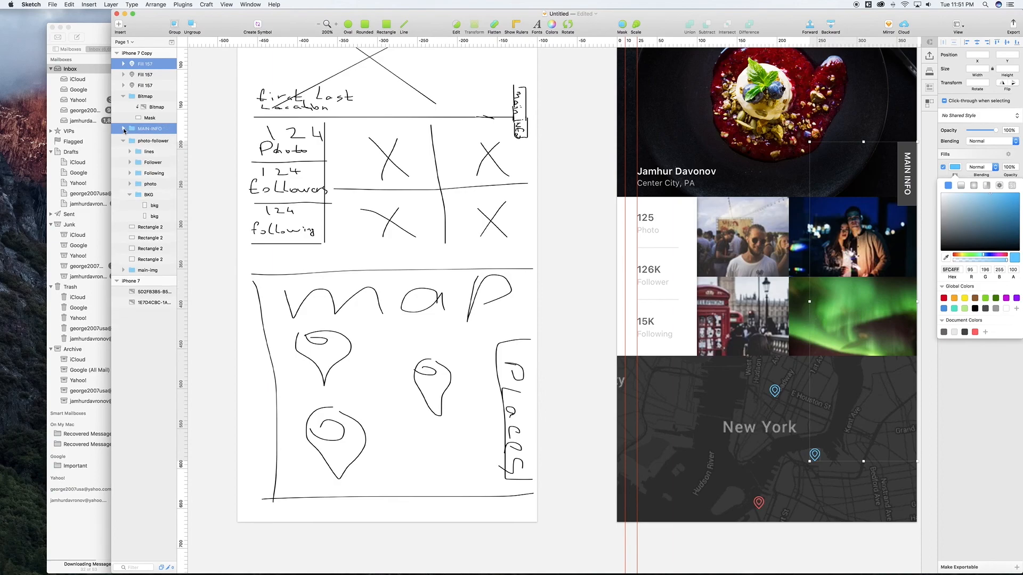
left_click(145, 129)
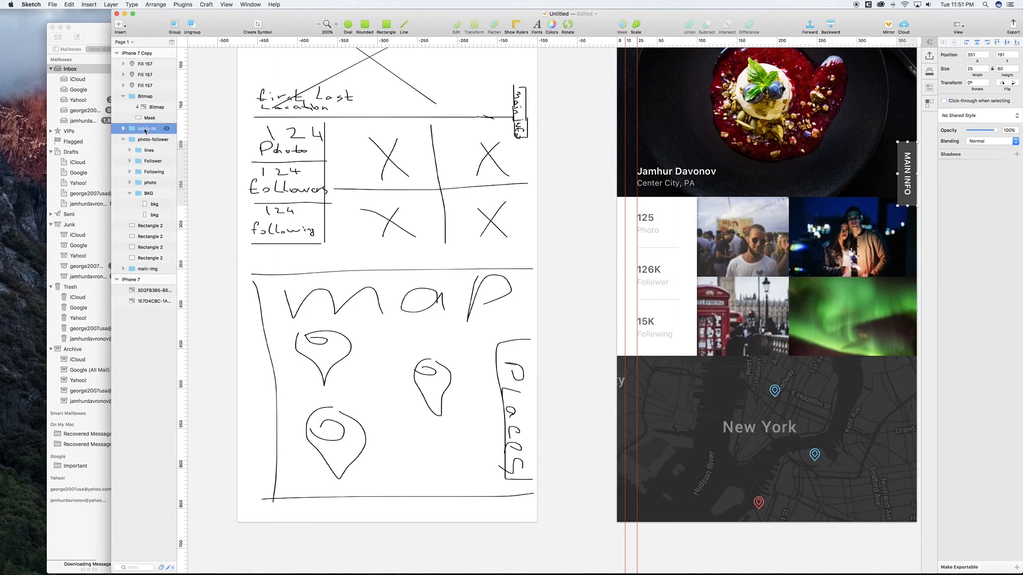
key("super+d")
key("shift+Down")
key("shift+Down")
key("shift+Down")
key("shift+Down")
key("shift+Down")
key("shift+Down")
key("shift+Down")
key("shift+Down")
key("shift+Down")
key("shift+Down")
key("shift+Down")
key("shift+Down")
key("shift+Down")
key("shift+Down")
key("shift+Down")
key("shift+Down")
key("shift+Down")
key("shift+Down")
key("shift+Down")
key("shift+Down")
key("shift+Down")
key("shift+Down")
key("shift+Down")
key("shift+Down")
key("shift+Down")
key("shift+Down")
key("shift+Down")
key("shift+Down")
key("shift+Down")
left_click(145, 130)
left_click_drag(145, 129, 146, 63)
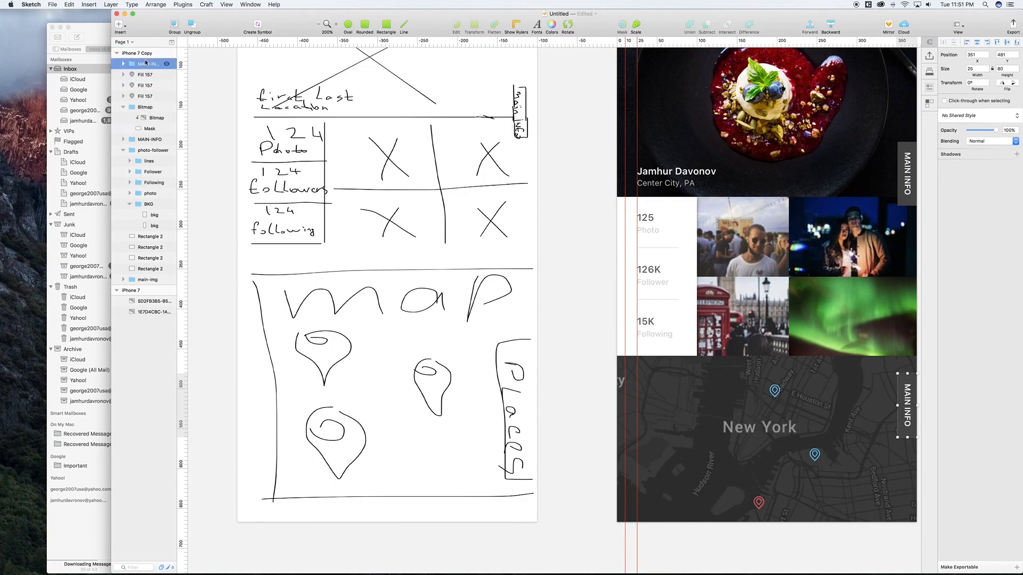
key("shift+Down")
key("shift+Down")
key("shift+Down")
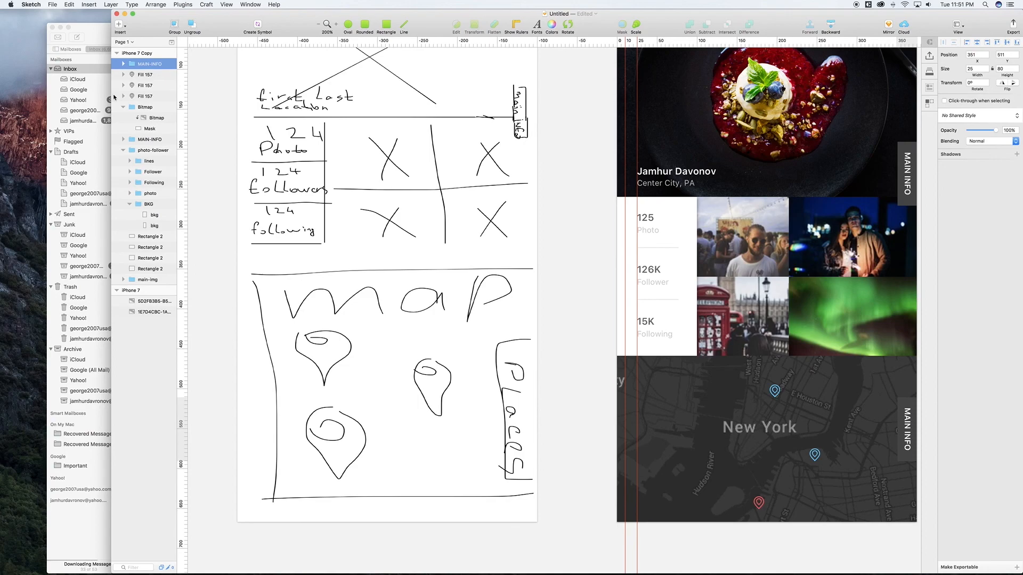
key("shift+Down")
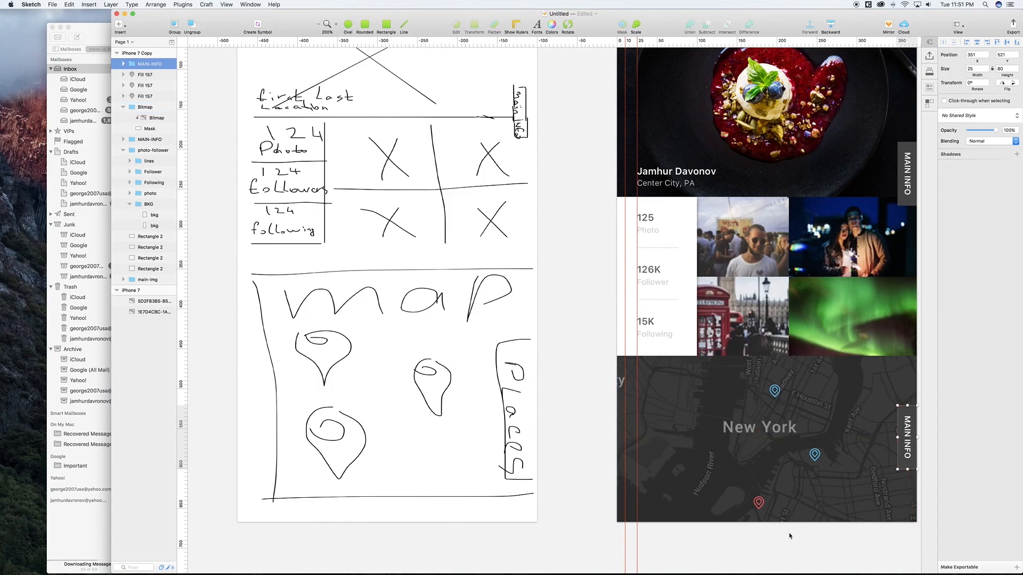
Step: Shorten the map mask to 208 high and fine-nudge the tab copy to x 351, y 523
left_click(766, 533)
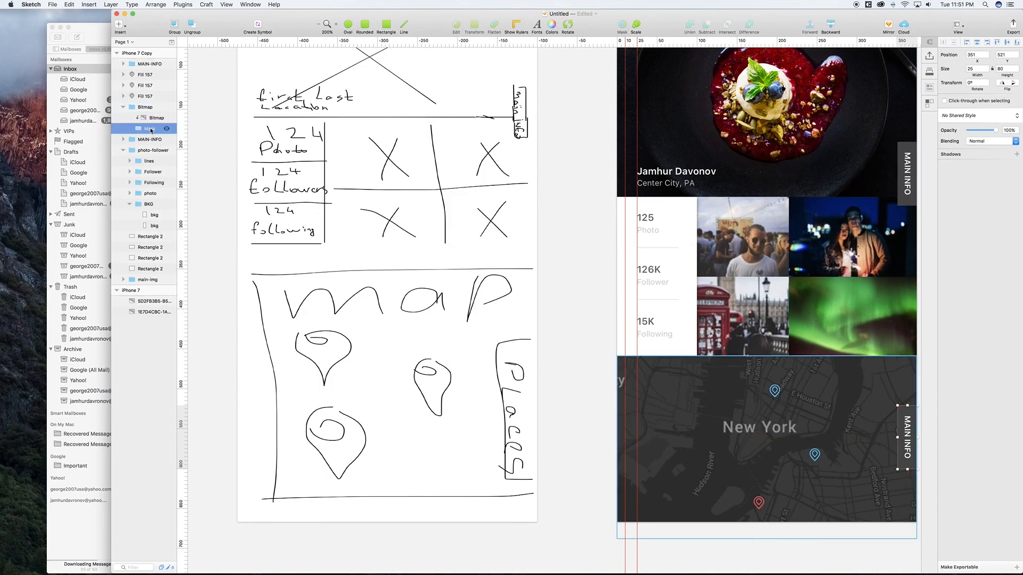
left_click_drag(766, 539, 767, 525)
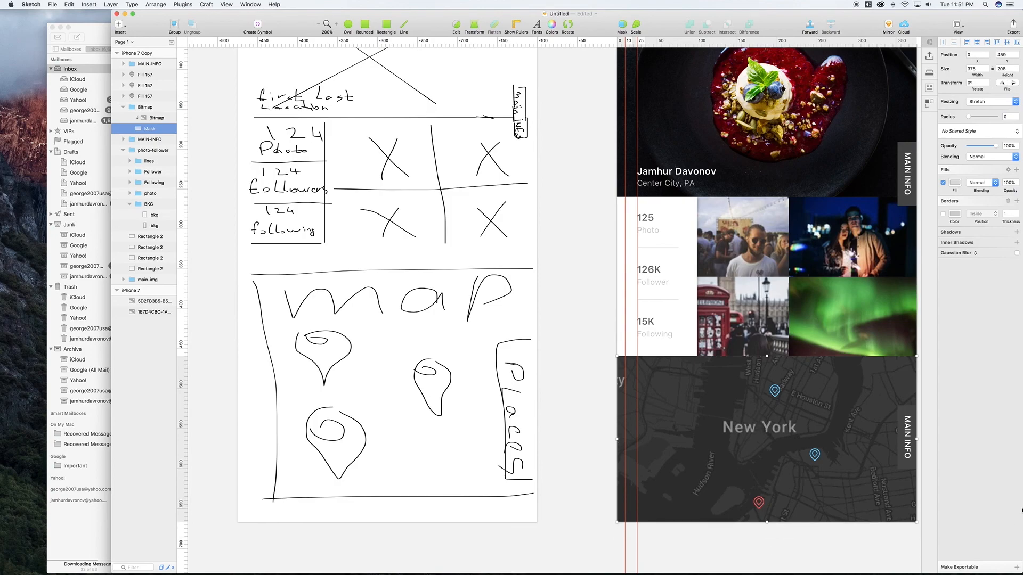
left_click(909, 456)
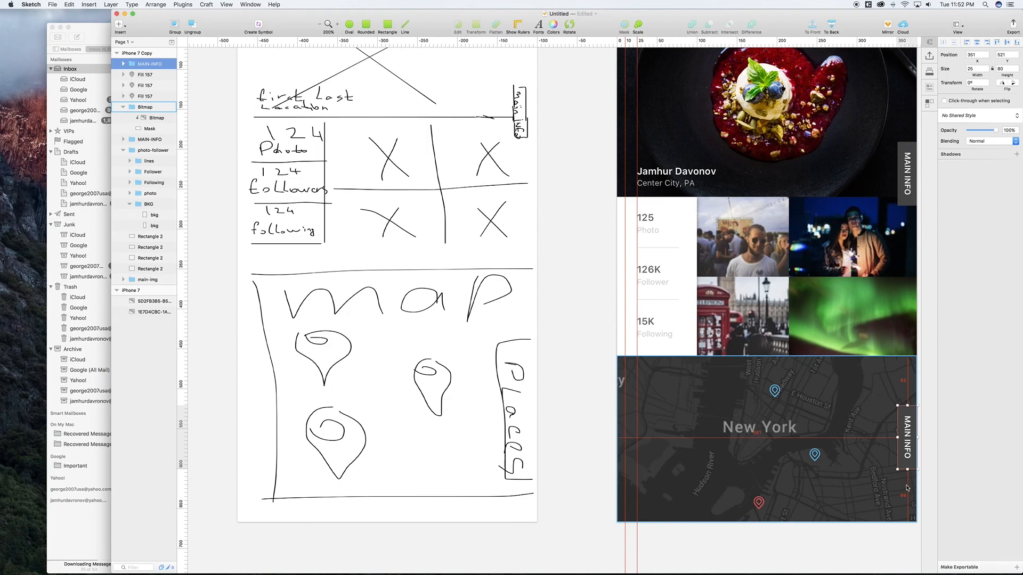
key("Up")
key("Down")
key("Down")
key("Down")
key("Down")
key("Up")
key("alt")
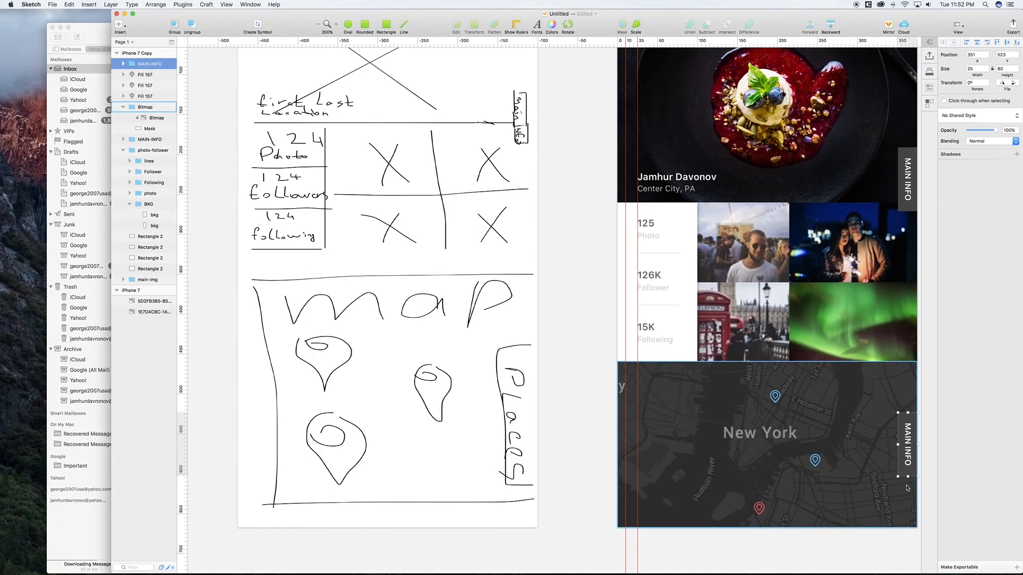
scroll(908, 488, "up", 2)
scroll(907, 488, "right", 2)
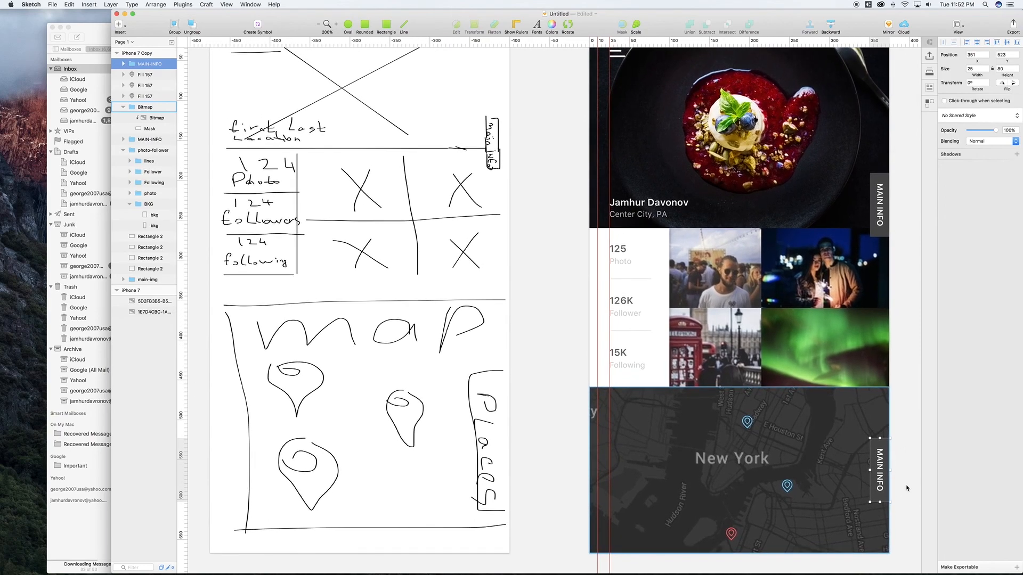
Step: Zoom to 100% with Cmd+0 and uncheck Show Rulers in the ruler's context menu
key("super+0")
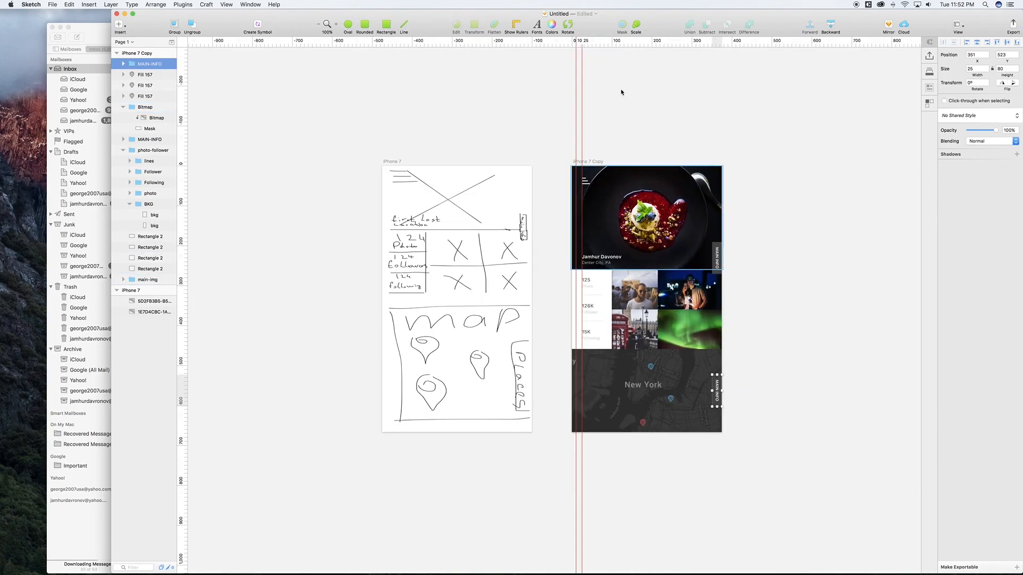
right_click(581, 40)
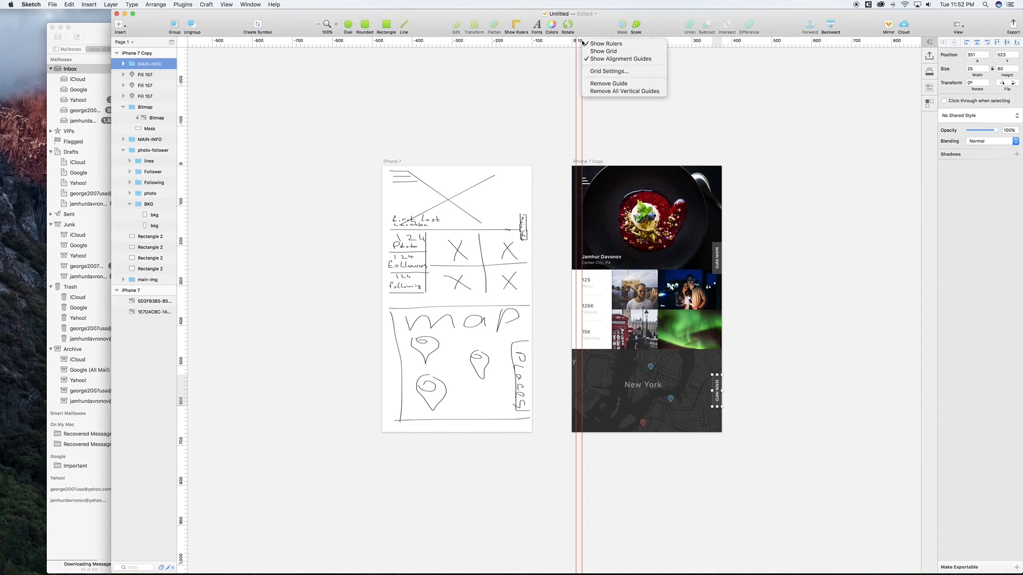
left_click(600, 45)
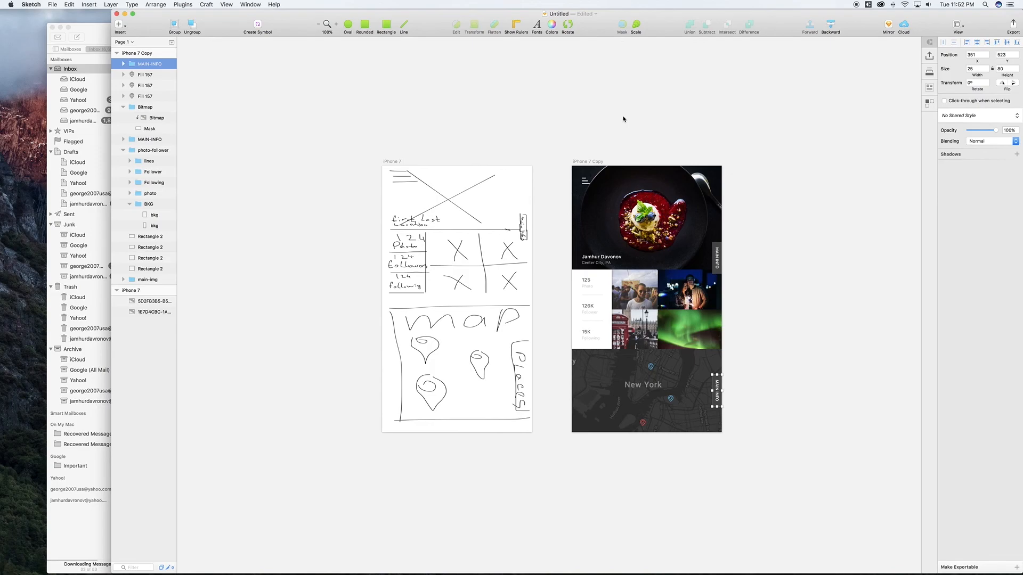